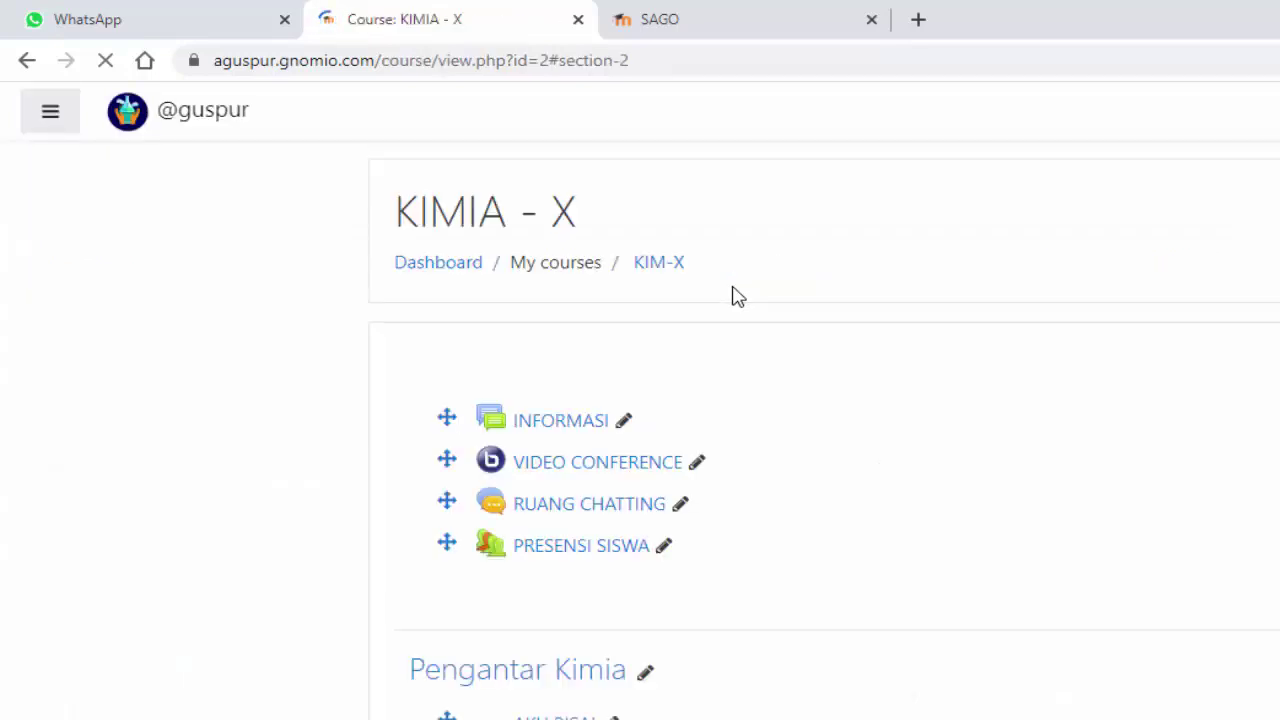
- Open the "Percobaan Kepolaran Senyawa Kovalen" resource in the Ikatan Kimia section and follow its link to the virtual lab
scroll(812, 483, "down", 1)
scroll(812, 483, "down", 11)
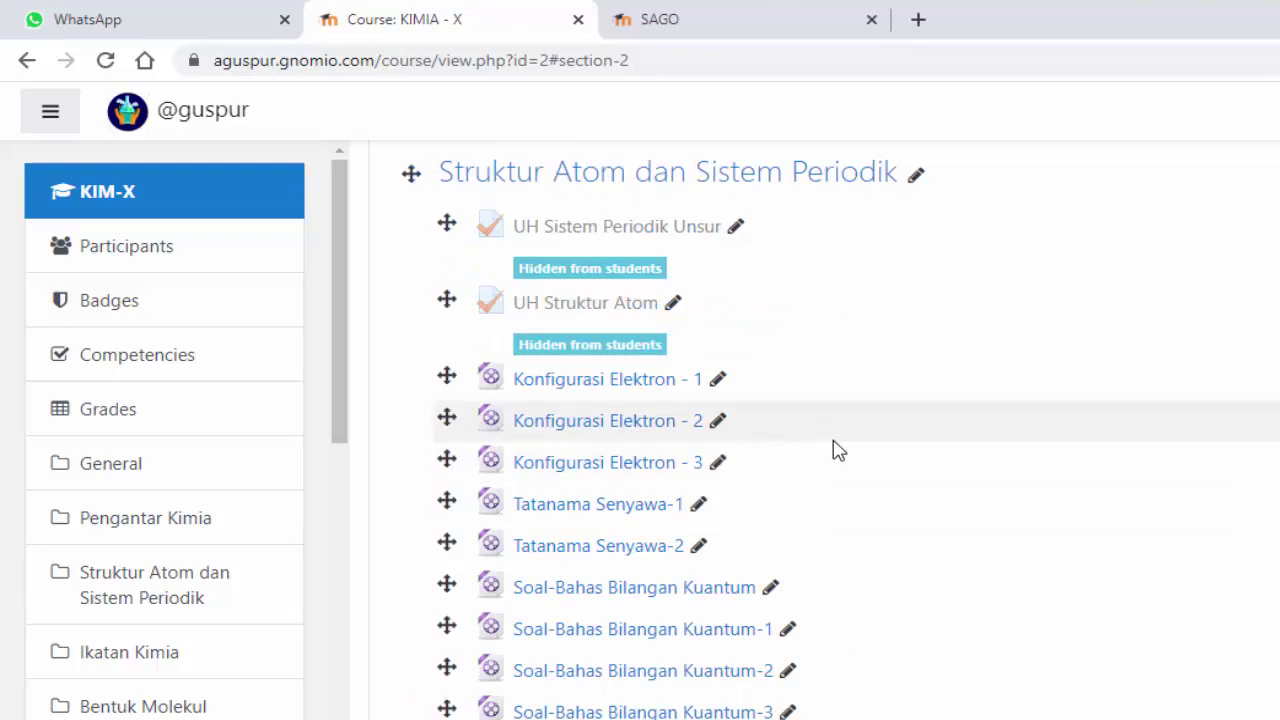
scroll(835, 452, "down", 7)
scroll(835, 452, "down", 3)
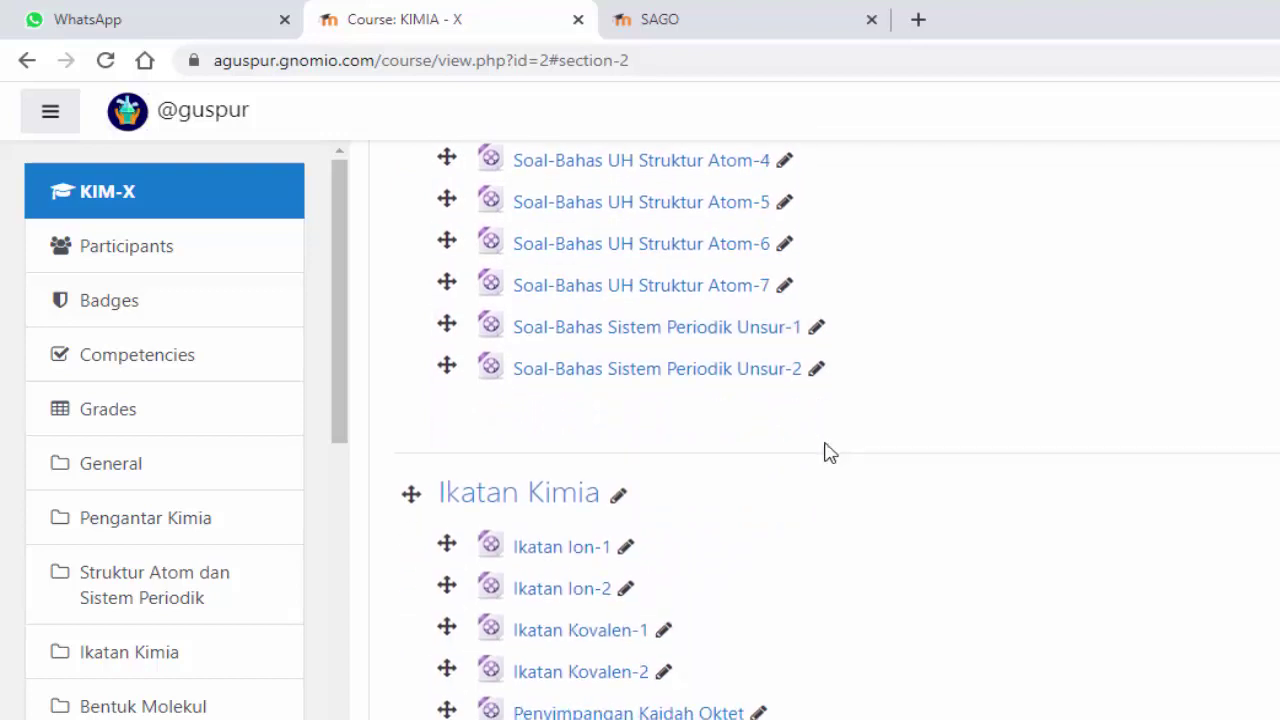
scroll(829, 453, "down", 2)
scroll(825, 447, "down", 10)
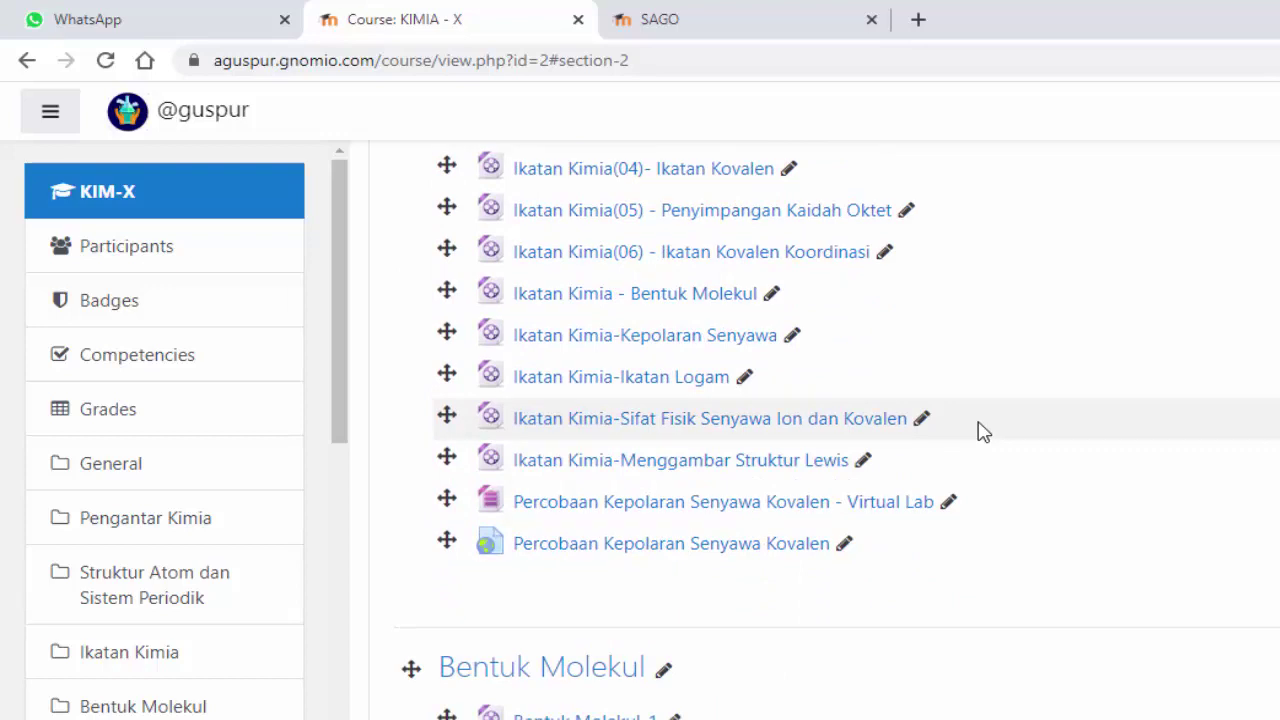
scroll(790, 485, "down", 1)
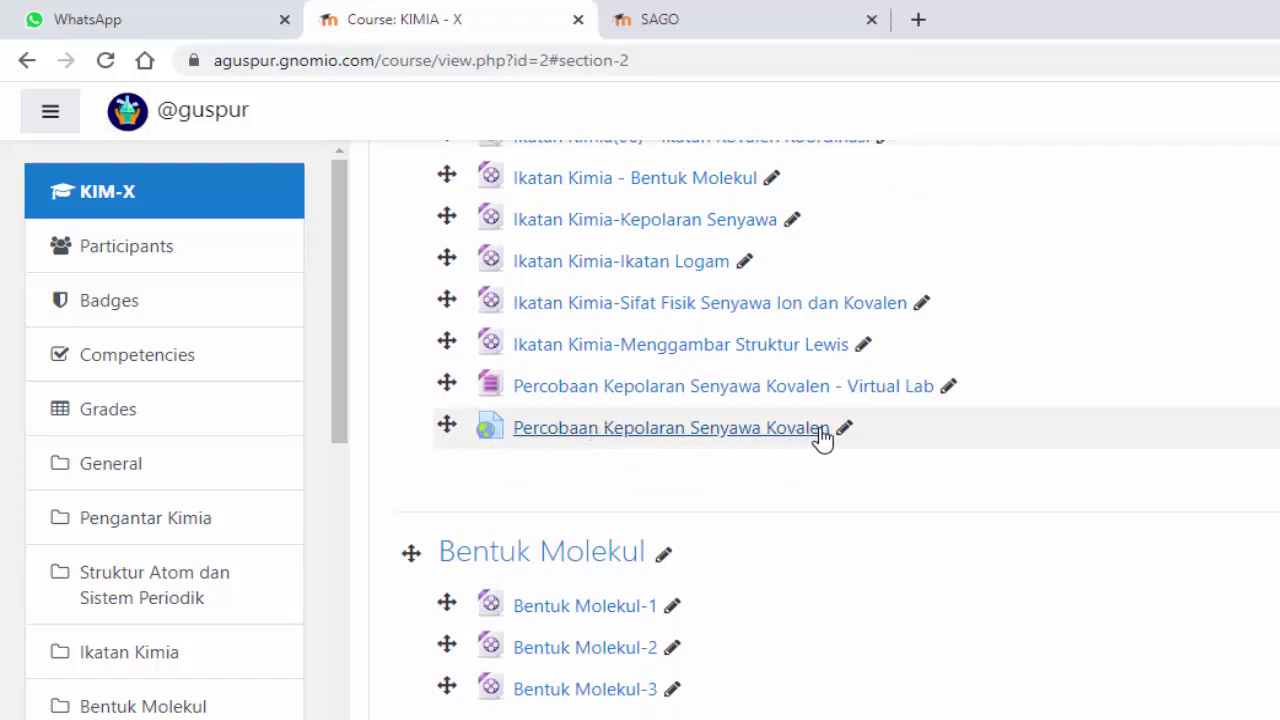
left_click(617, 430)
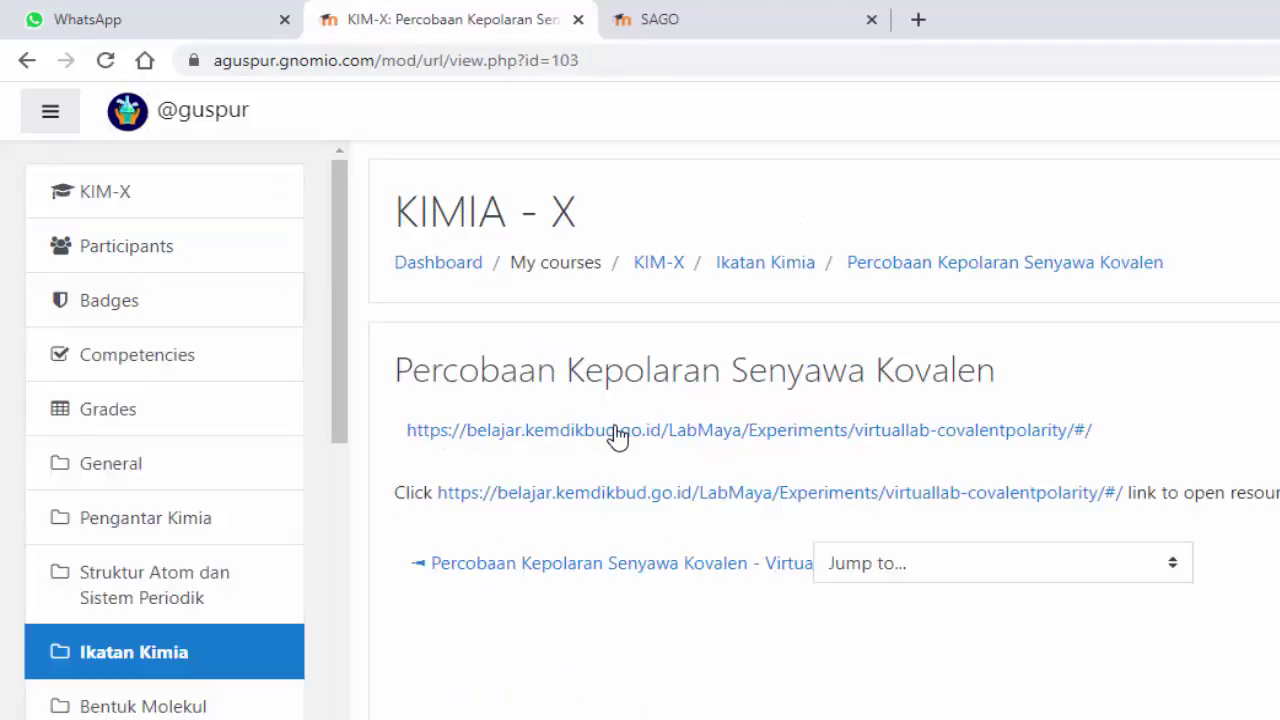
left_click(601, 430)
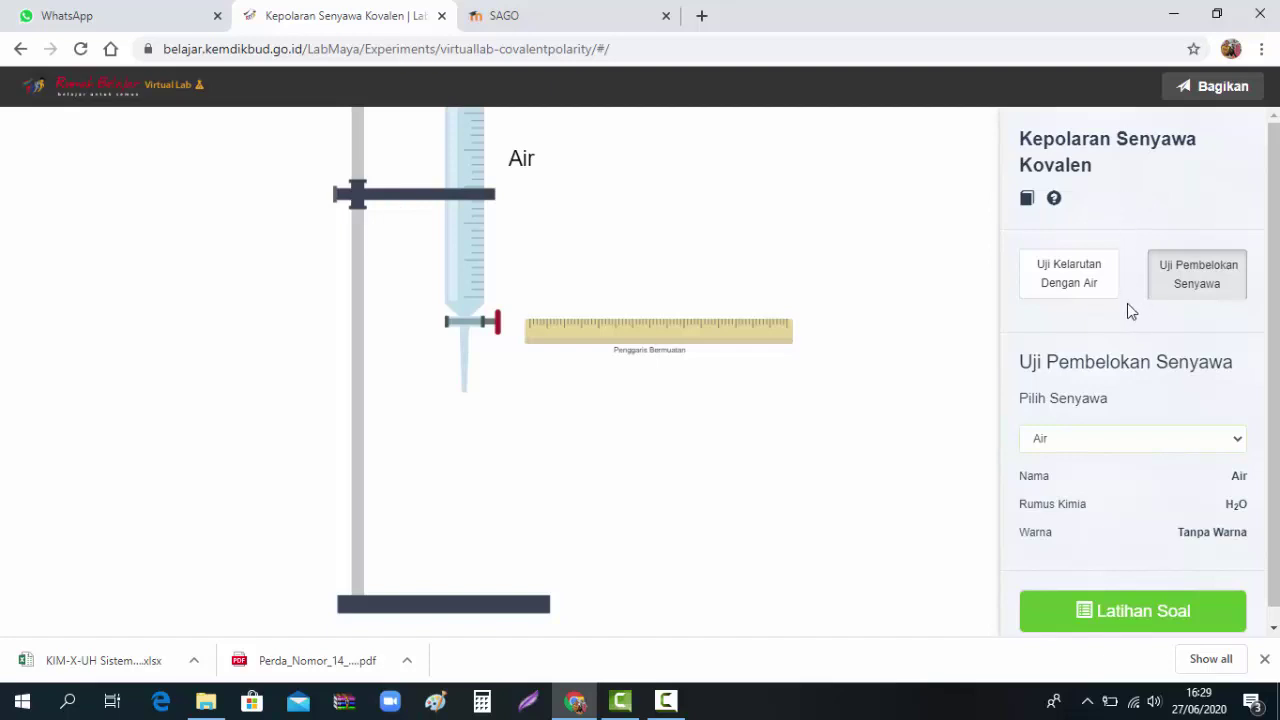
- Run the deflection test on Benzena: open the burette valve, bring the charged ruler beside the stream, and close the valve
left_click(1151, 443)
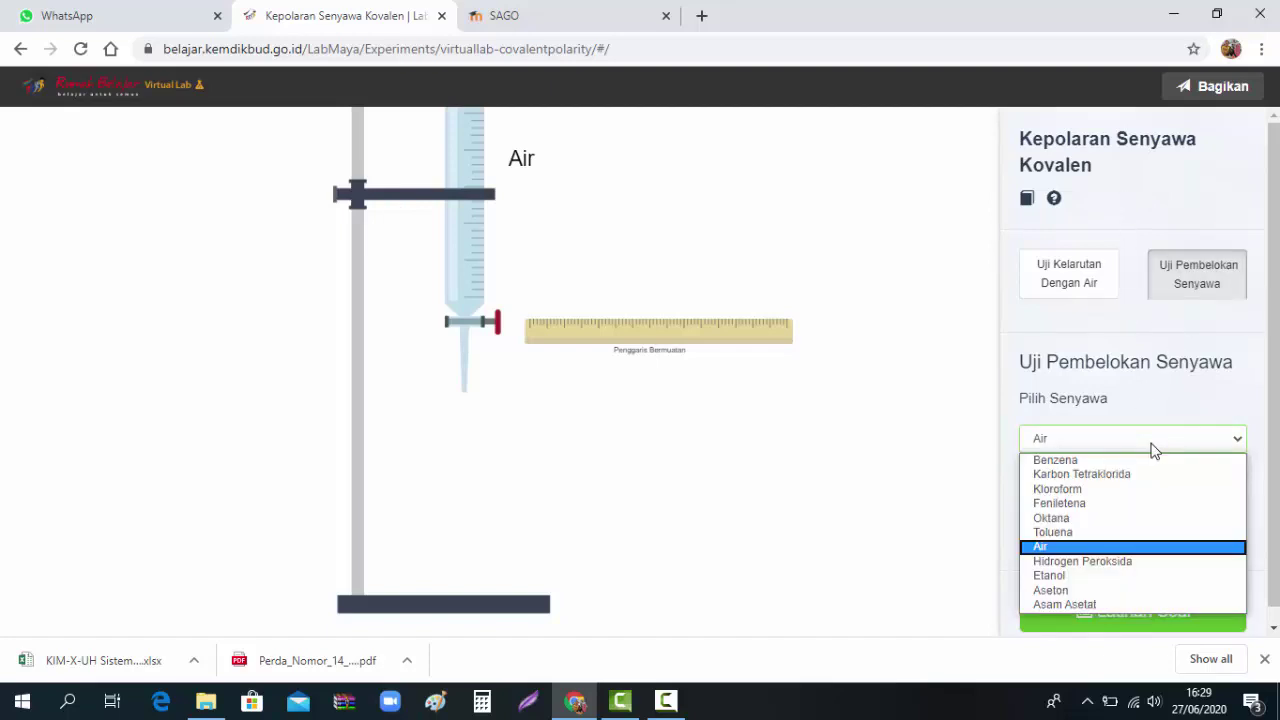
left_click(1095, 461)
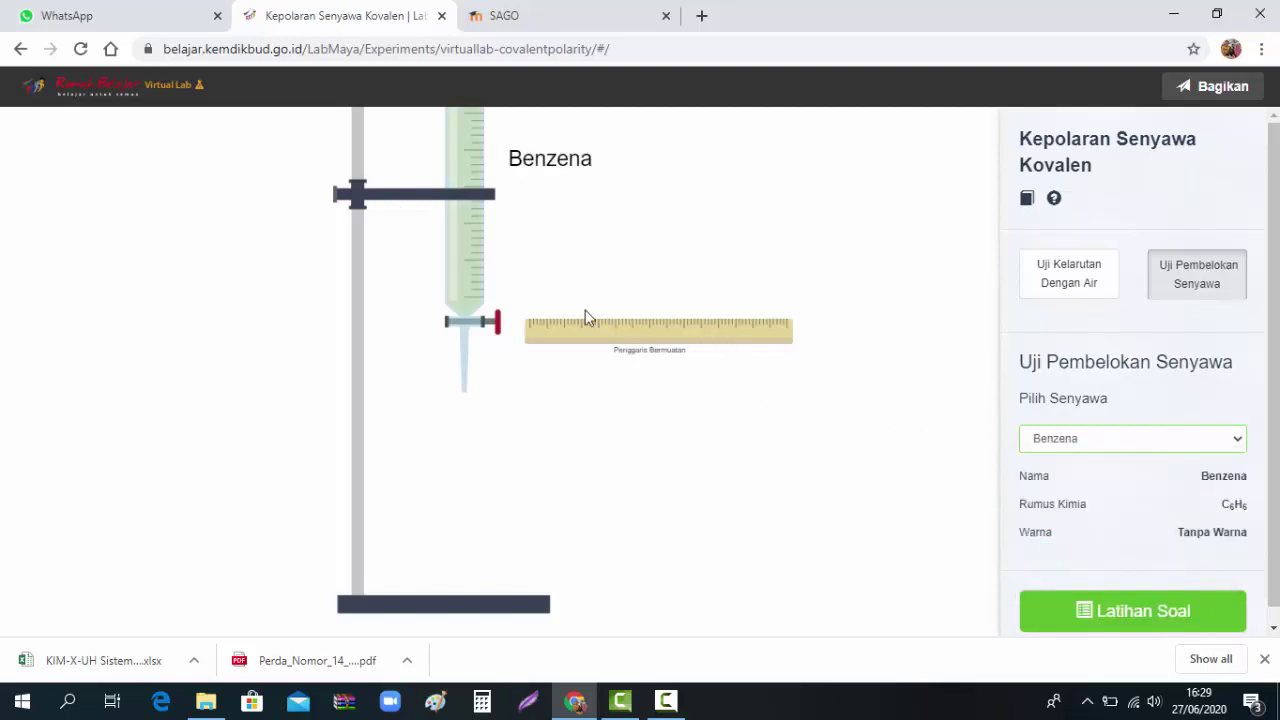
left_click_drag(493, 320, 531, 325)
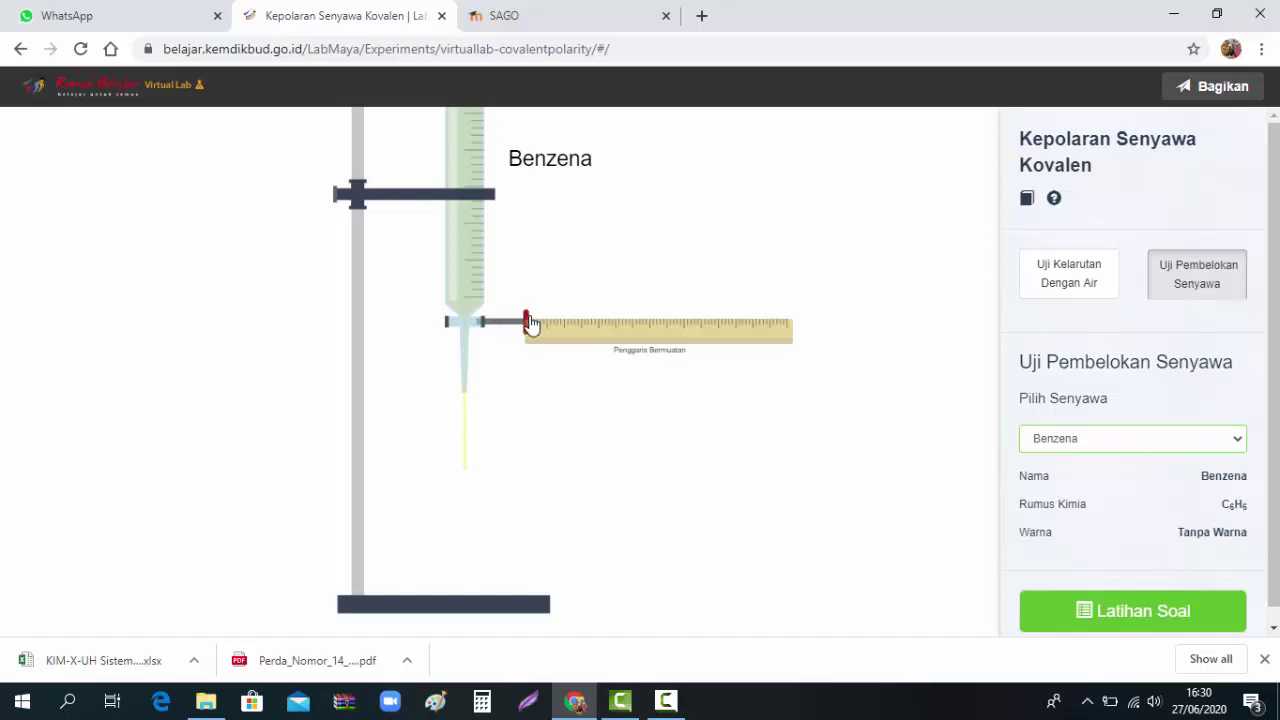
left_click_drag(606, 343, 556, 469)
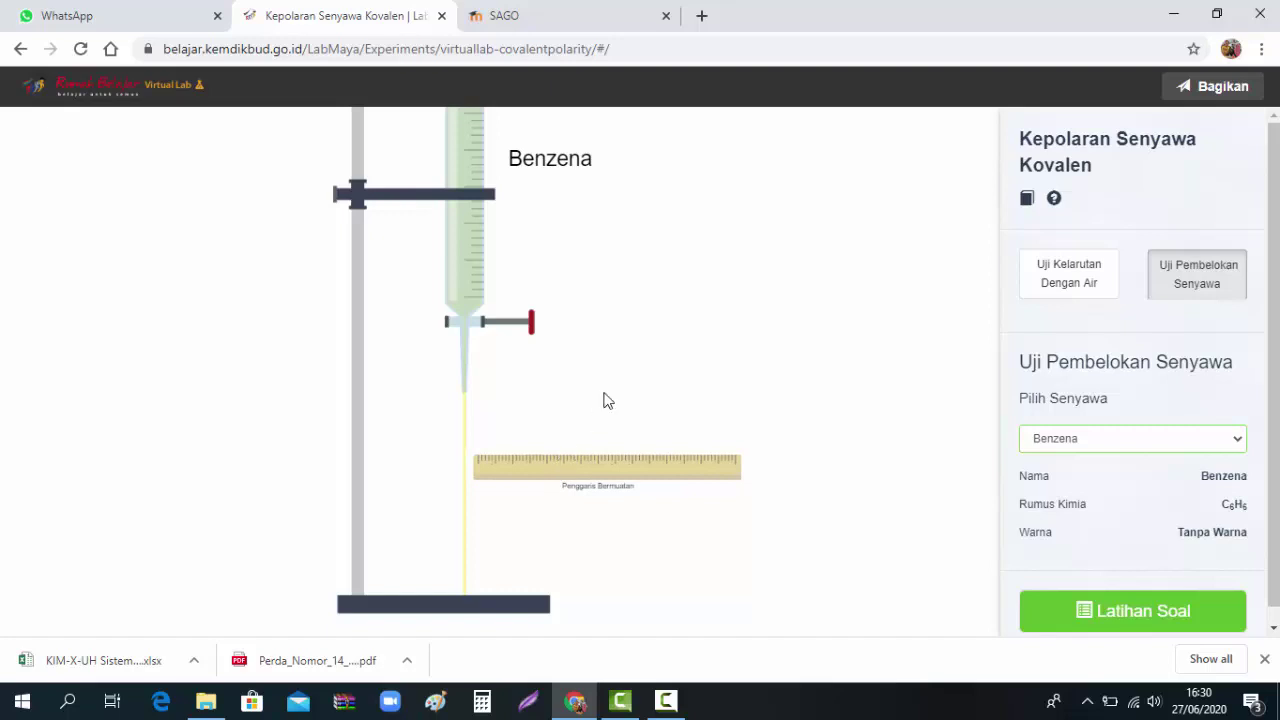
left_click(531, 325)
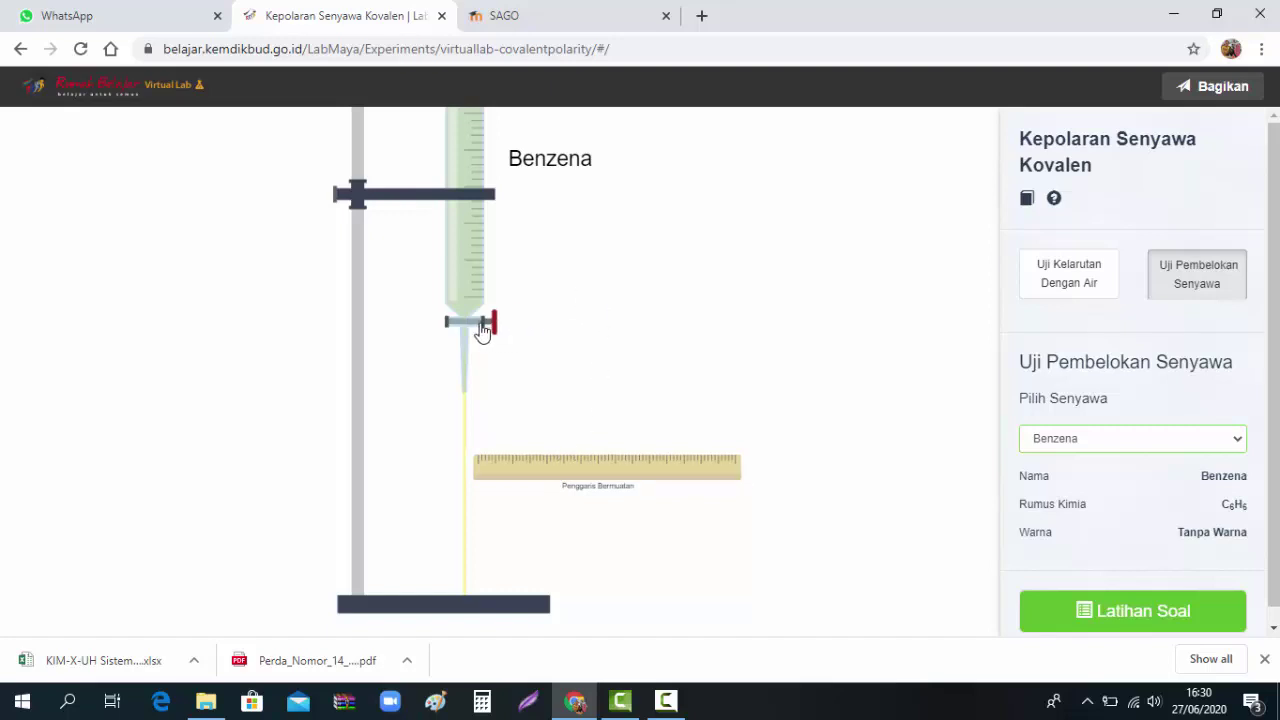
- Run the deflection test on Air by opening the burette valve and placing the charged ruler beside the stream below the tip
left_click(1198, 443)
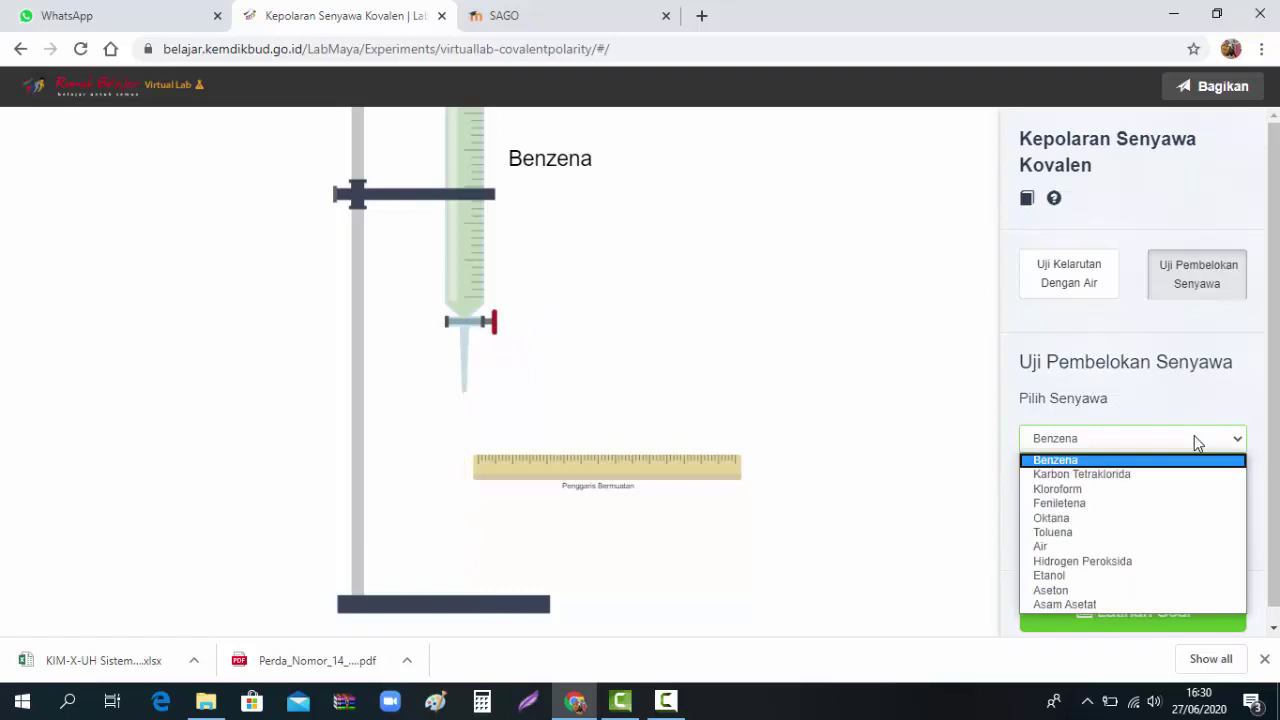
left_click(1095, 546)
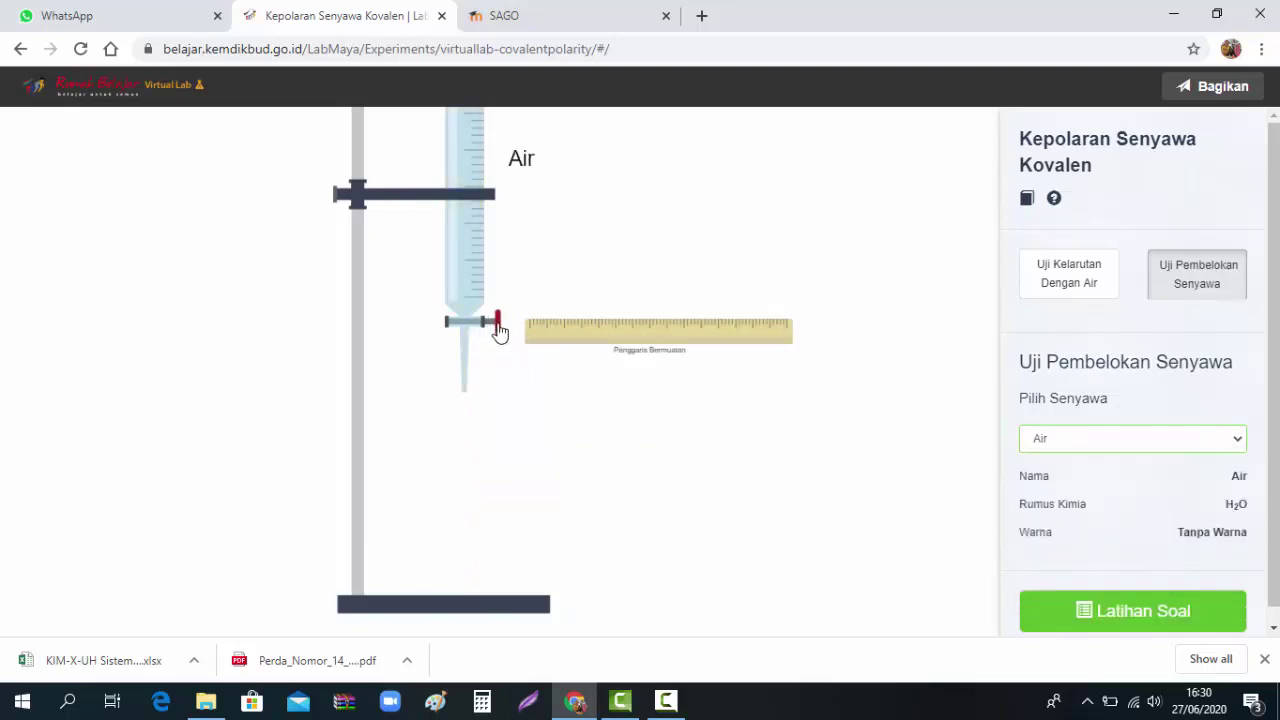
left_click_drag(498, 327, 518, 327)
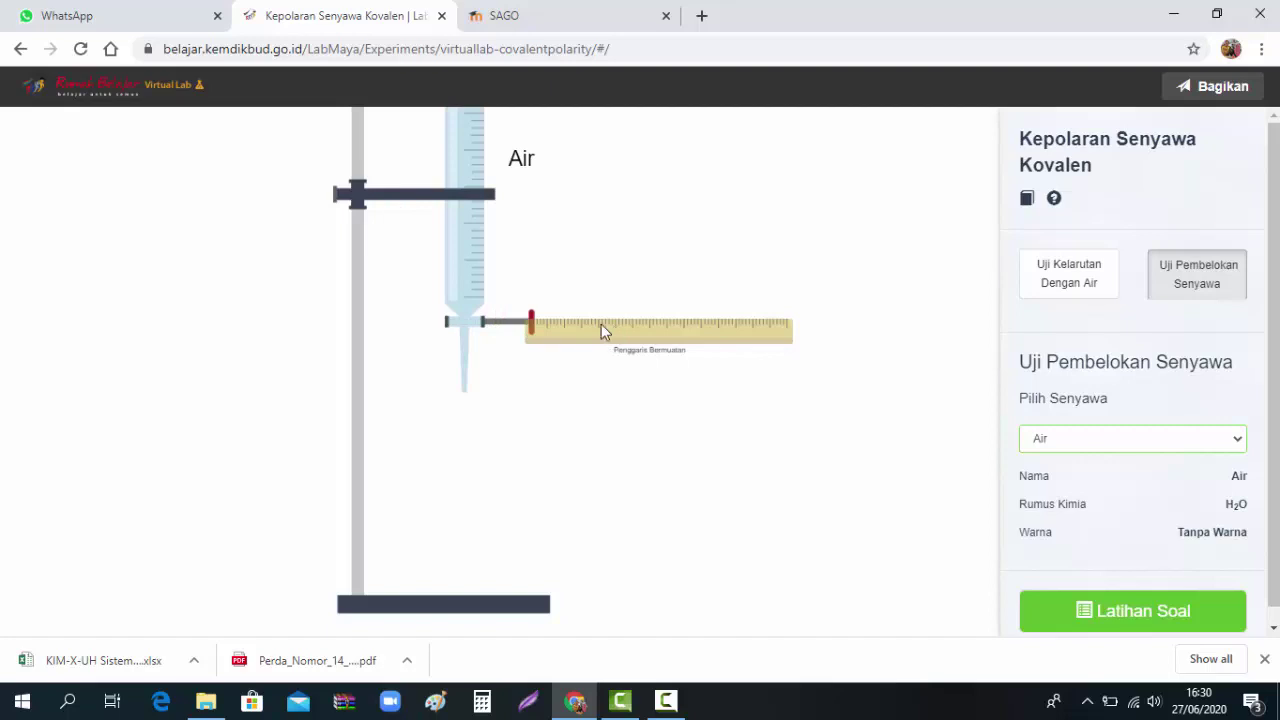
left_click_drag(596, 324, 546, 457)
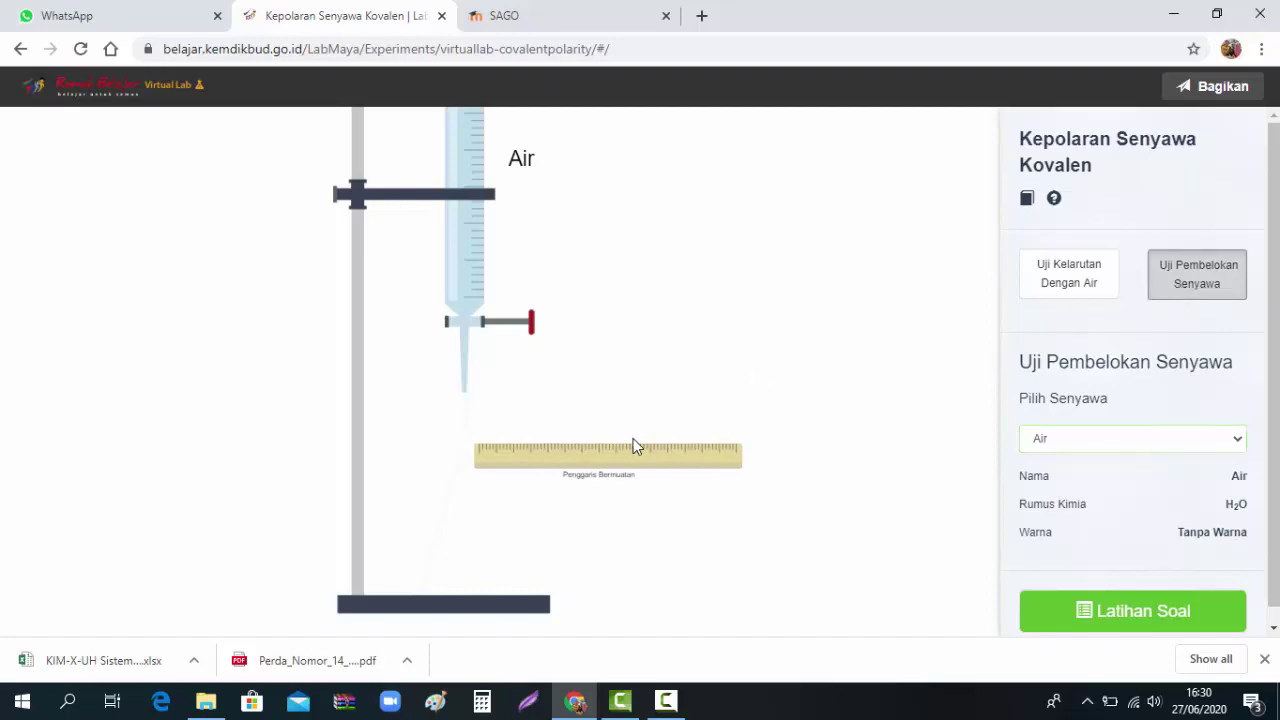
left_click_drag(606, 443, 618, 442)
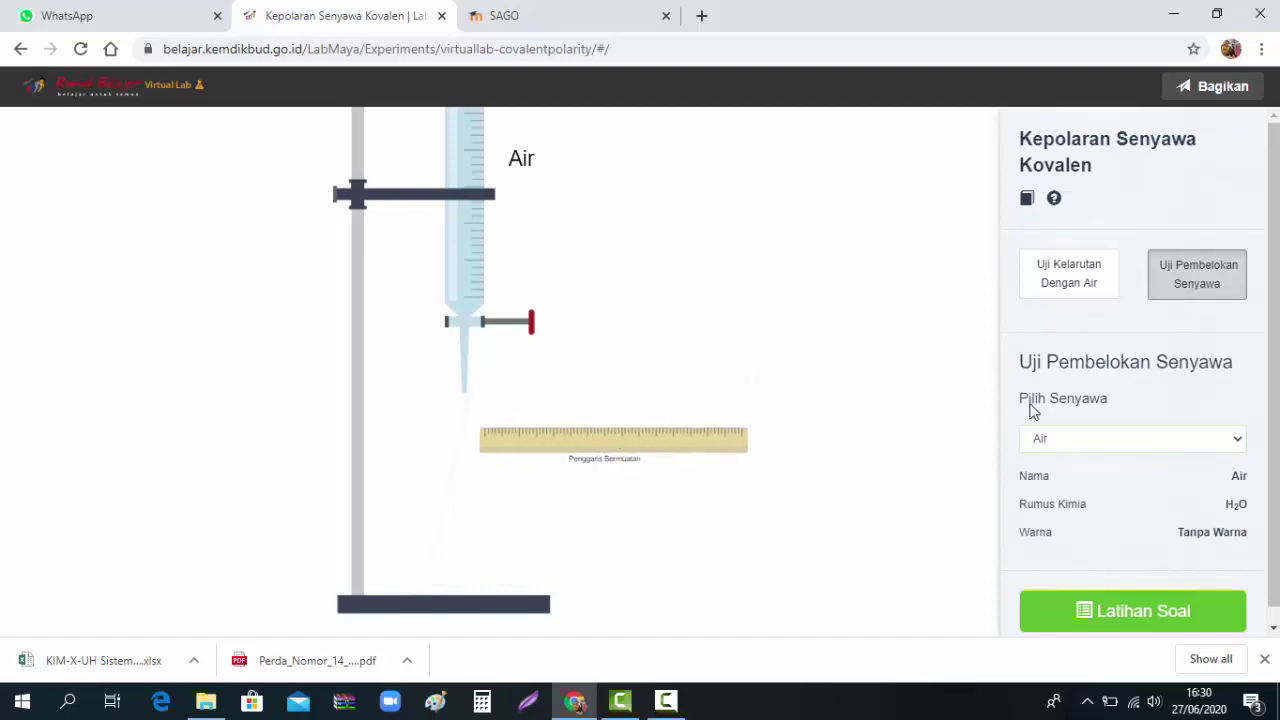
- Select Kloroform as the compound for the deflection test
left_click(1203, 440)
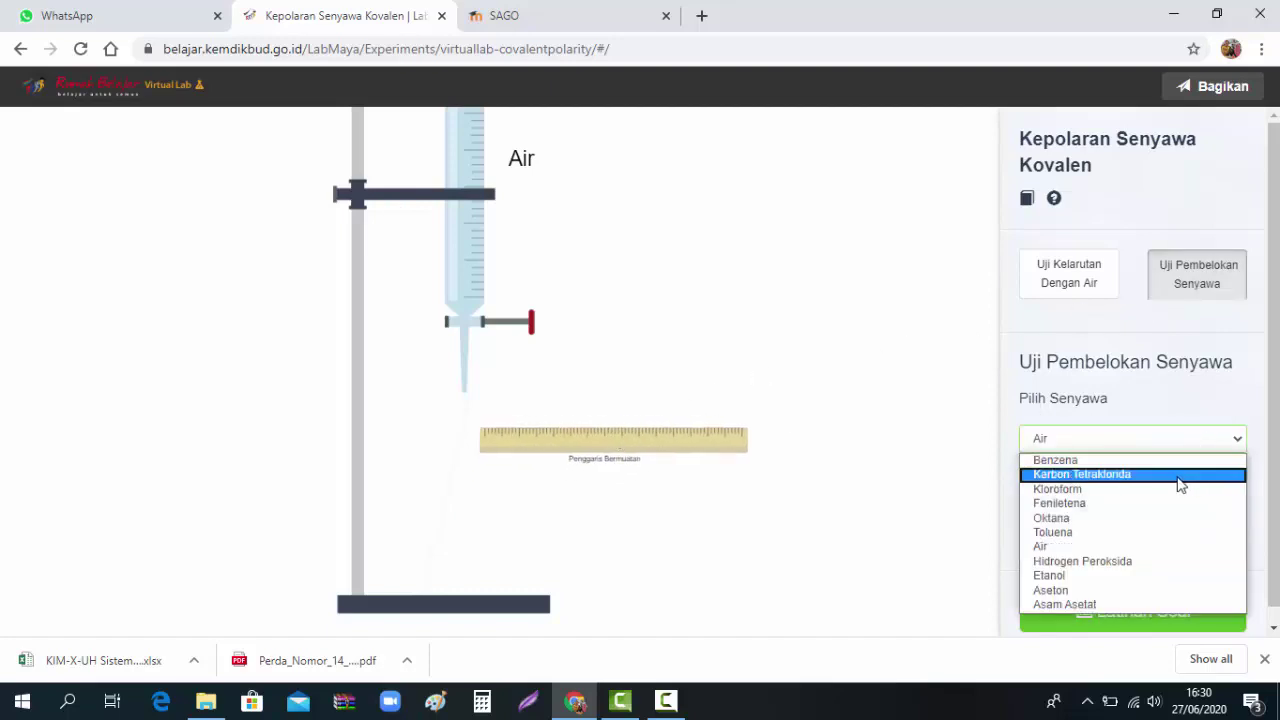
left_click(1140, 489)
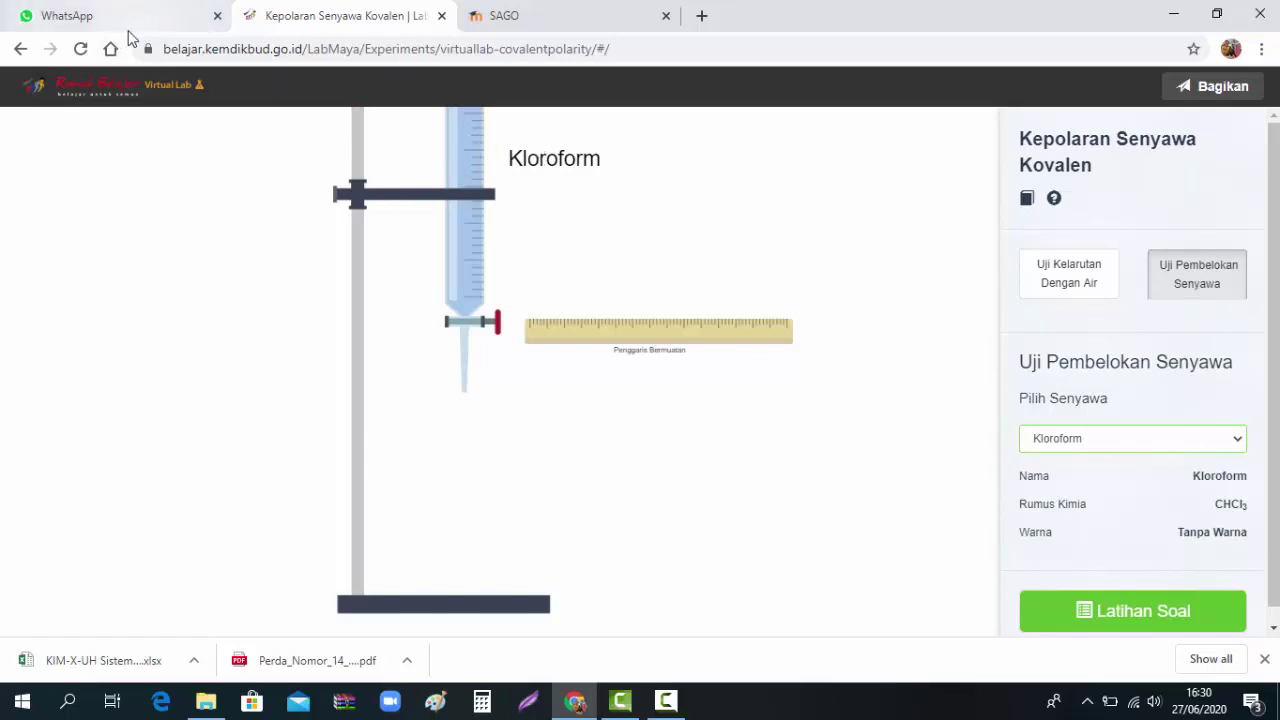
- Return to the course's Ikatan Kimia section and open the quiz "Ulangan Harian Larutan Elektrolit - Bagian 2" further down the course page
left_click(21, 50)
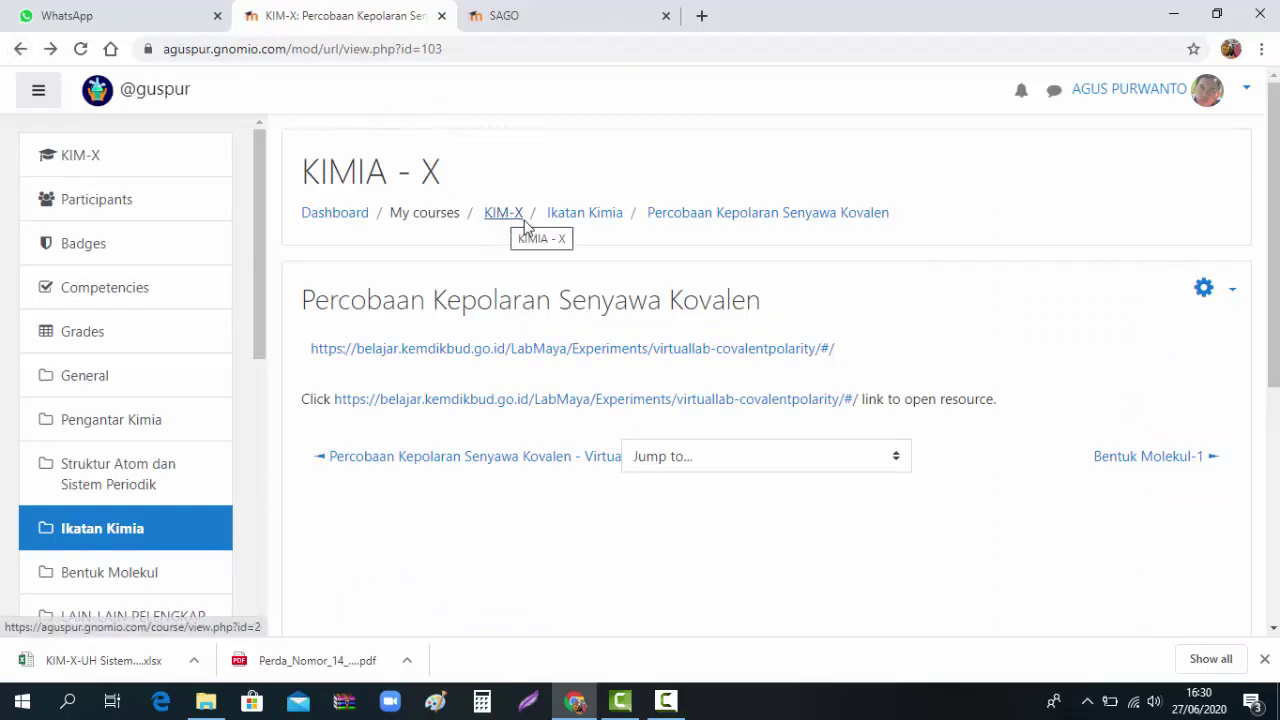
left_click(573, 218)
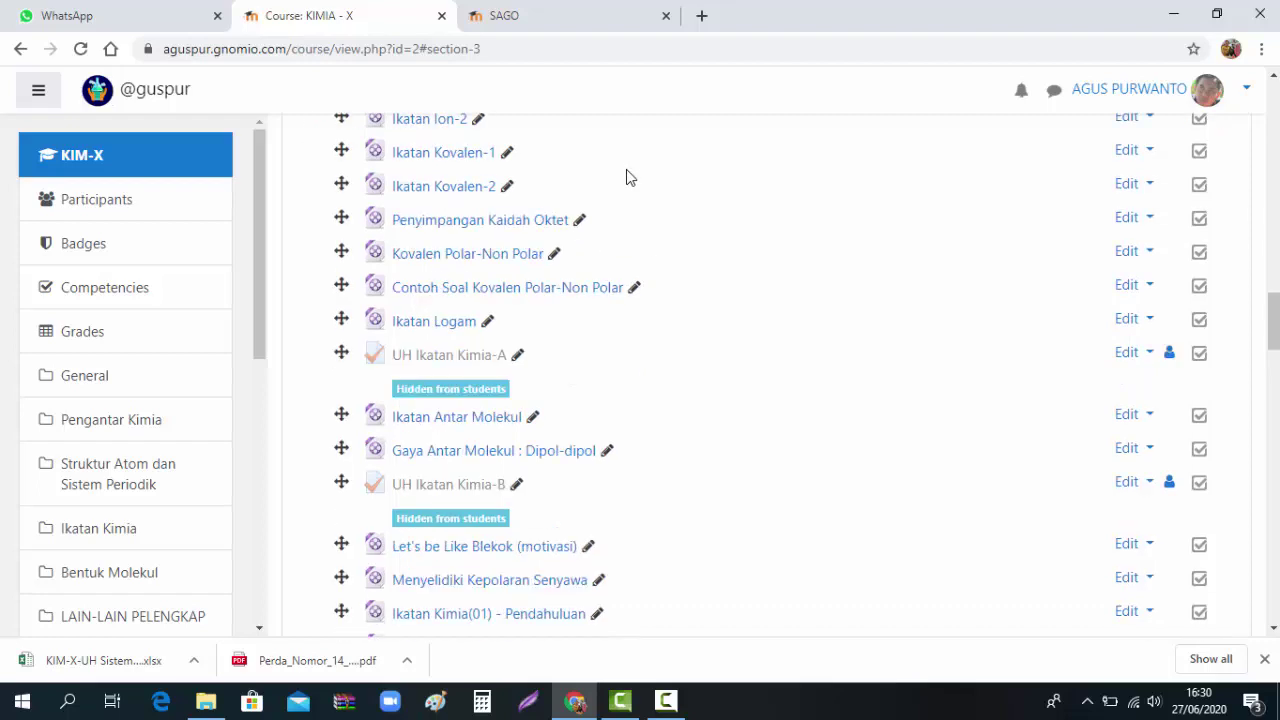
scroll(630, 184, "down", 2)
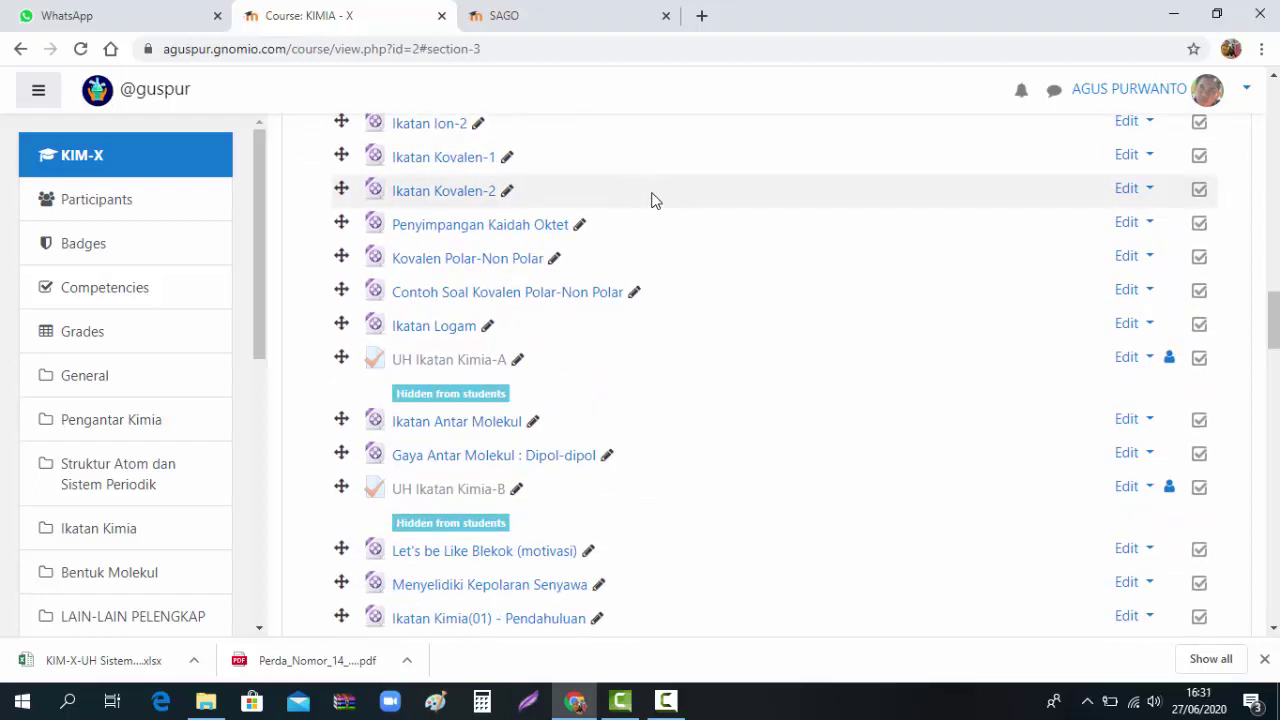
scroll(651, 200, "down", 2)
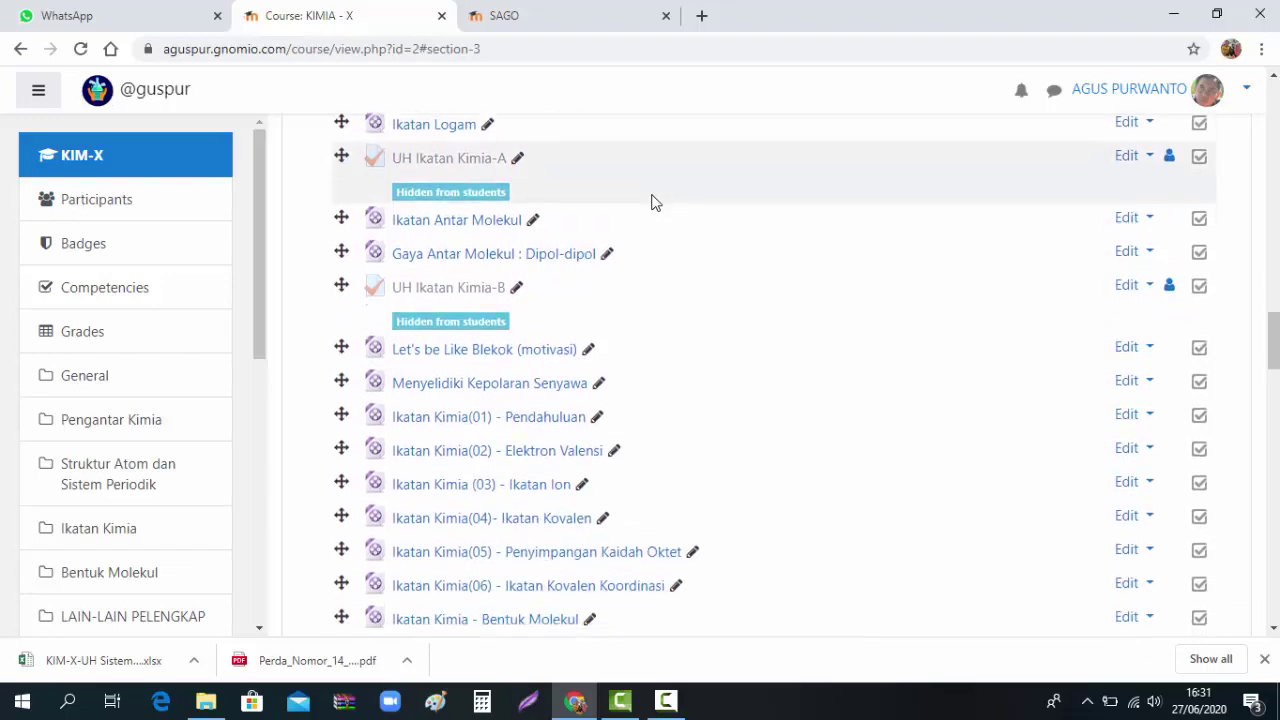
scroll(651, 201, "down", 12)
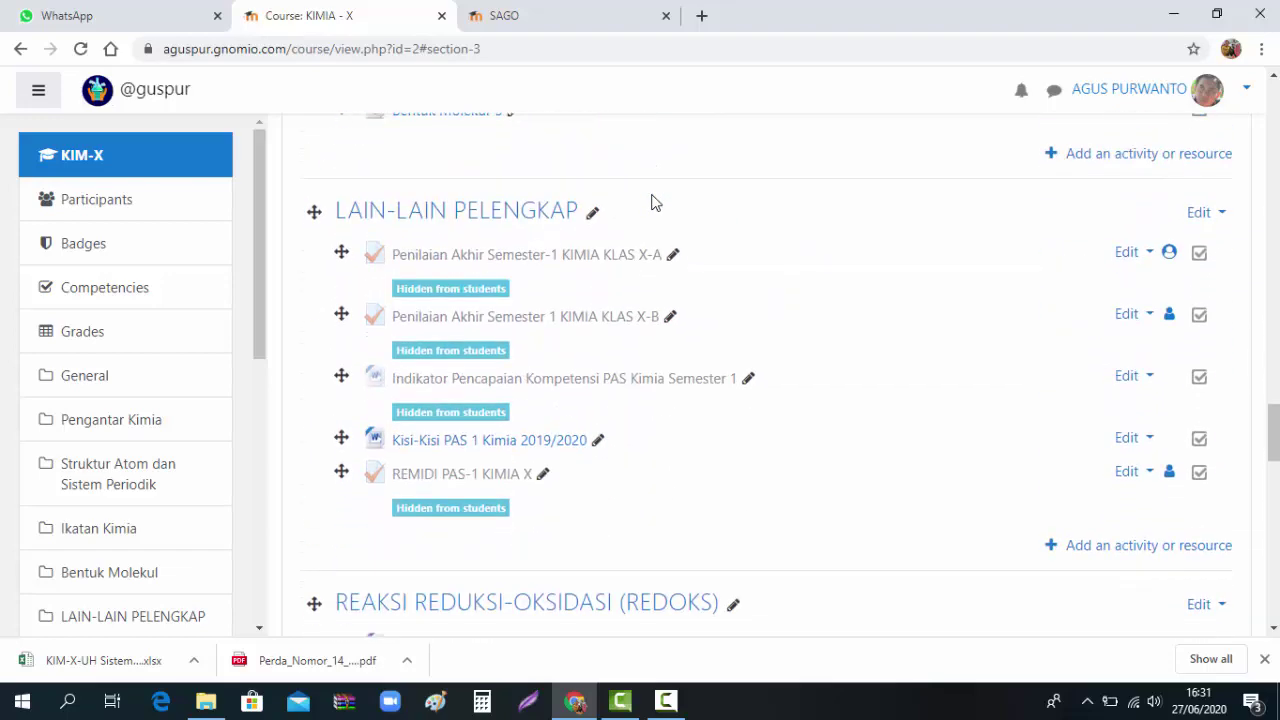
scroll(651, 201, "down", 6)
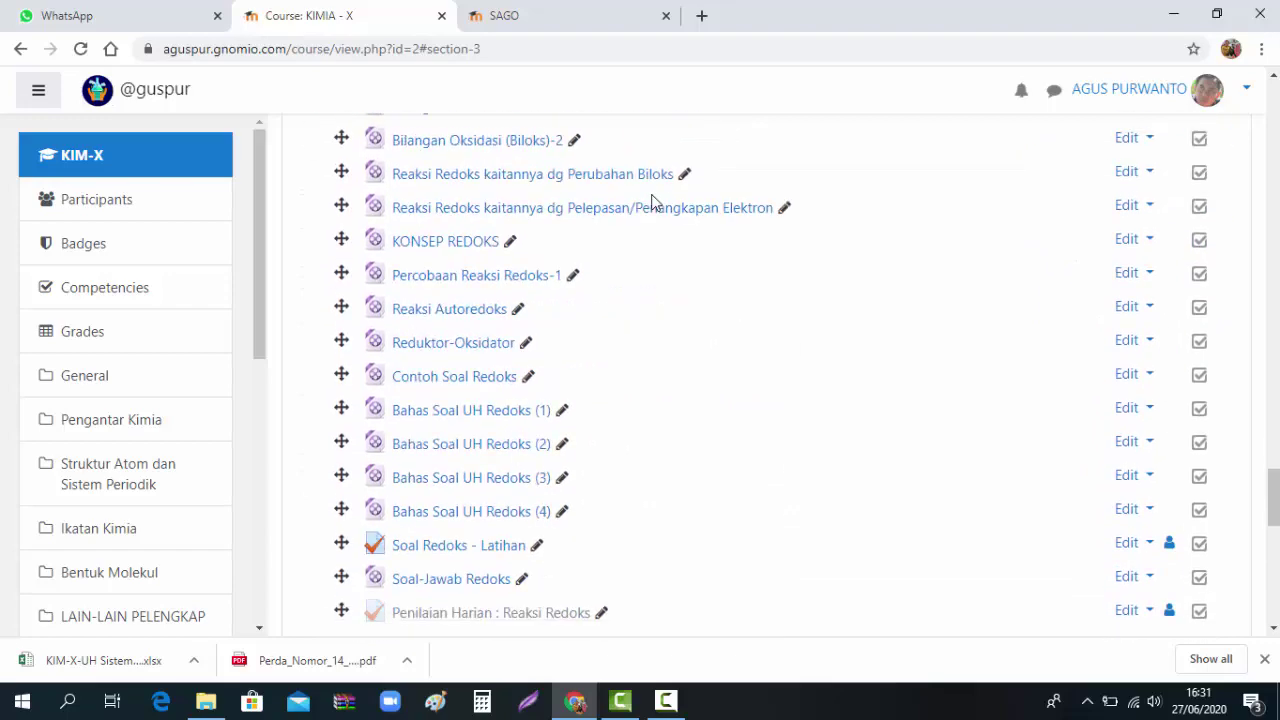
scroll(651, 201, "down", 7)
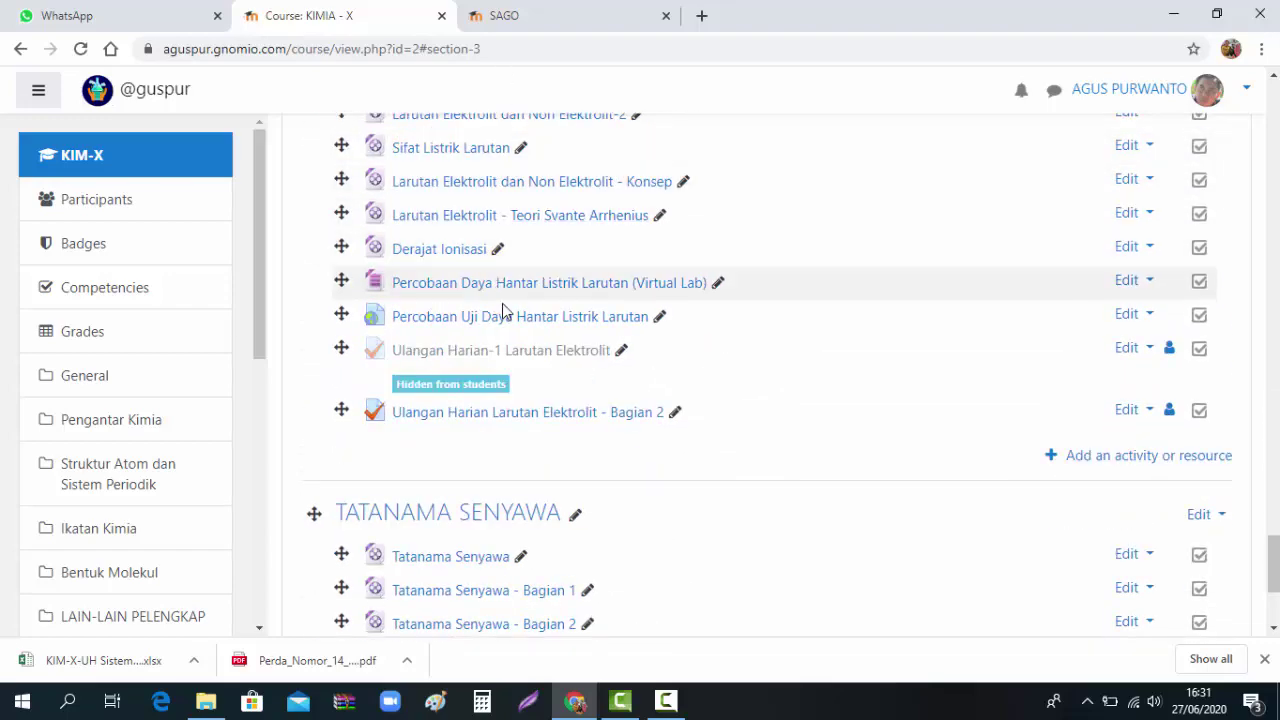
left_click(530, 414)
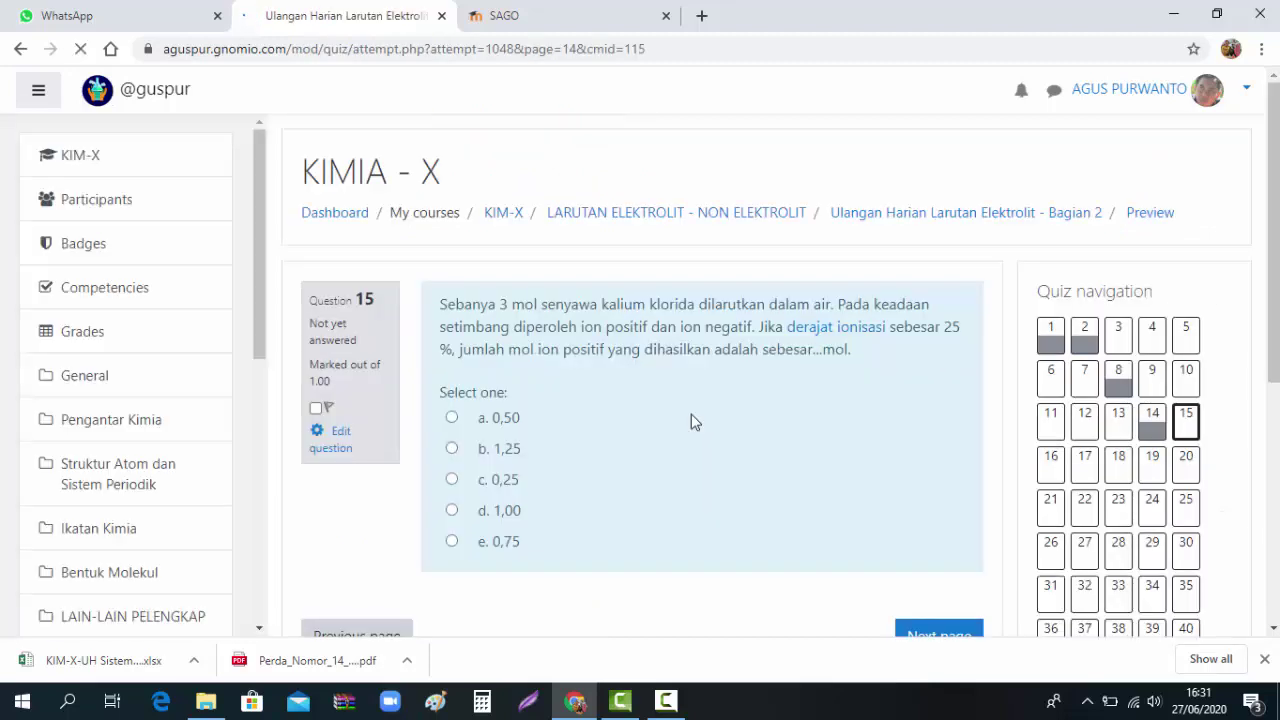
- Answer question 15 of the quiz preview with option a, 0,50, and go on to question 16
scroll(700, 360, "down", 2)
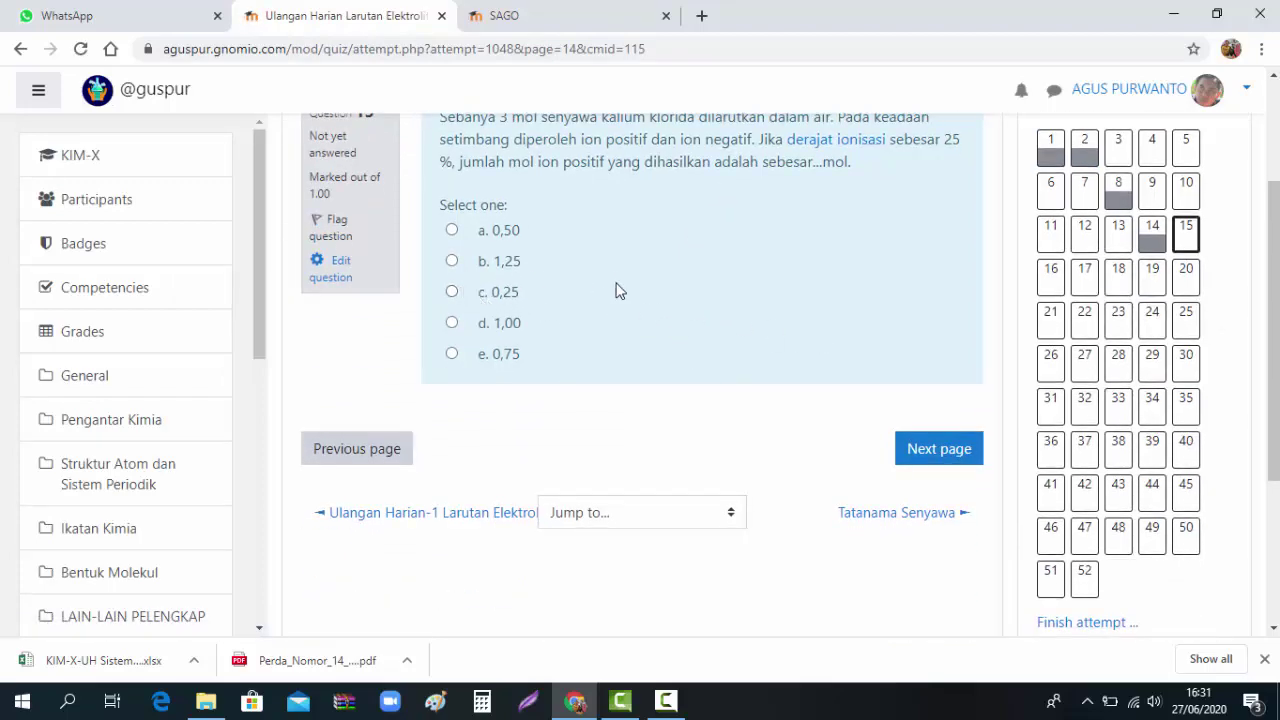
scroll(614, 289, "up", 2)
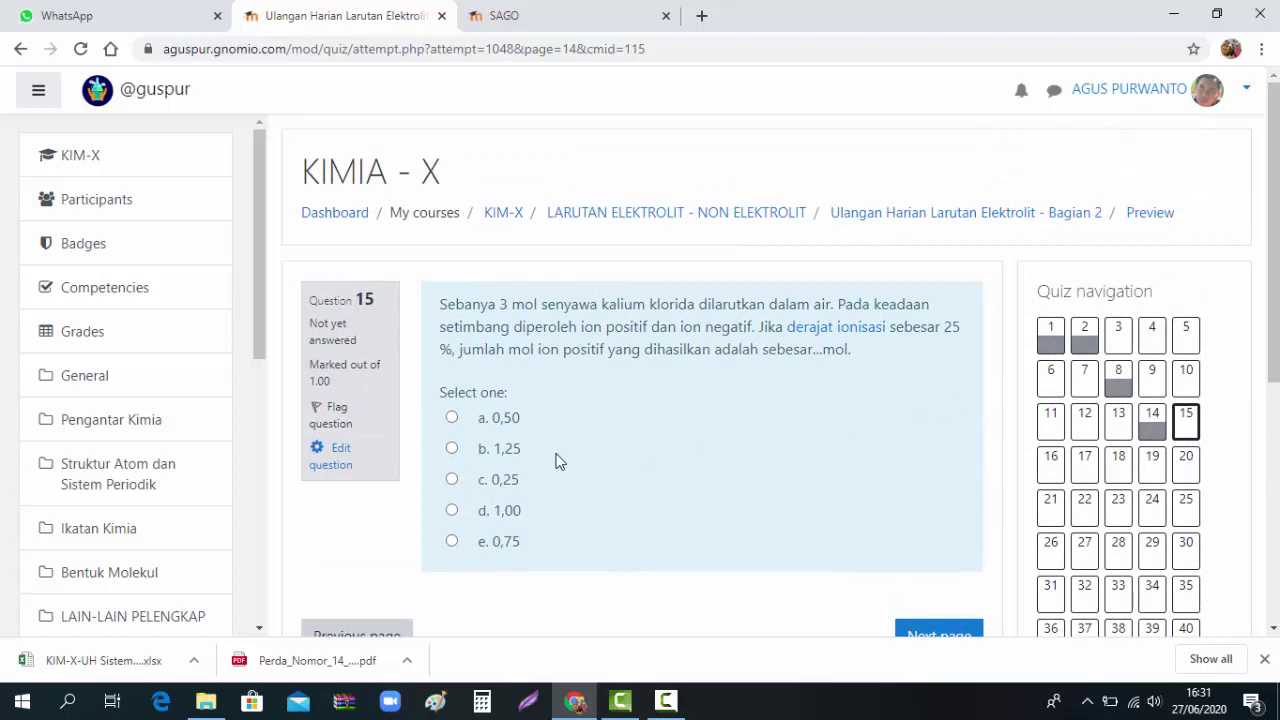
left_click(453, 418)
scroll(800, 489, "down", 1)
left_click(937, 543)
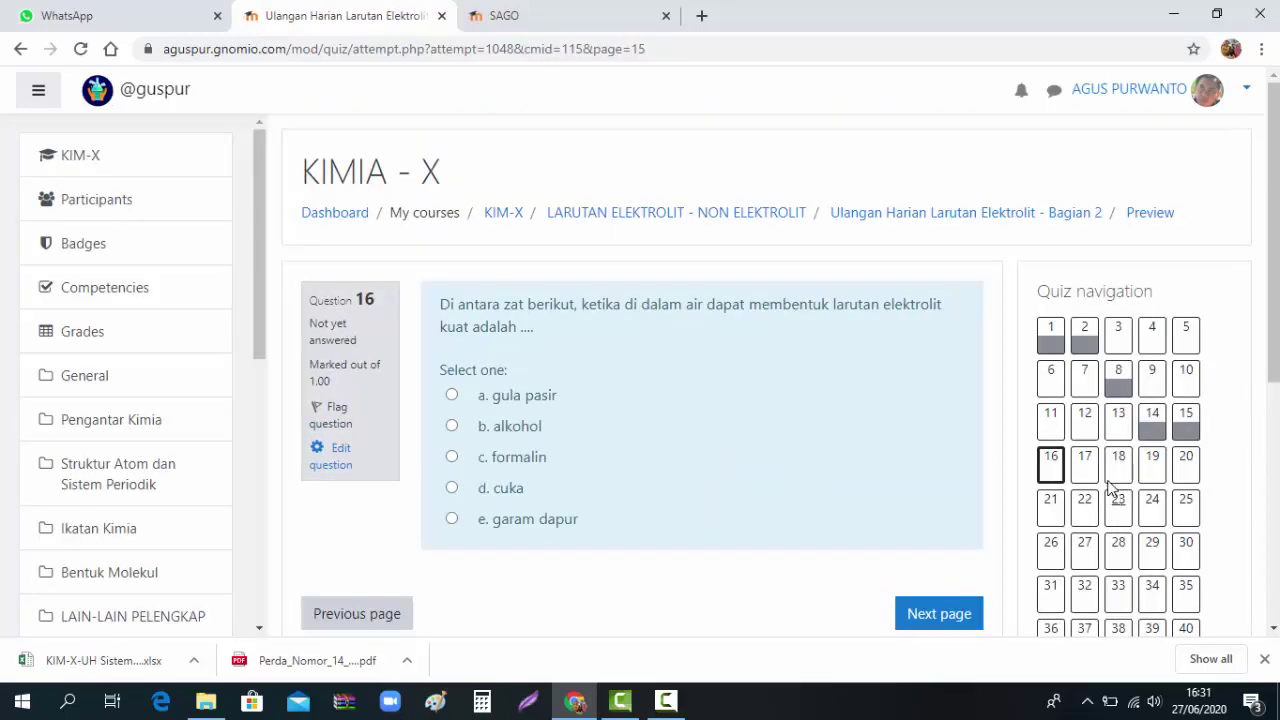
- Jump to question 50 and choose option c, "volume larutan elektrolit"
scroll(1207, 512, "down", 3)
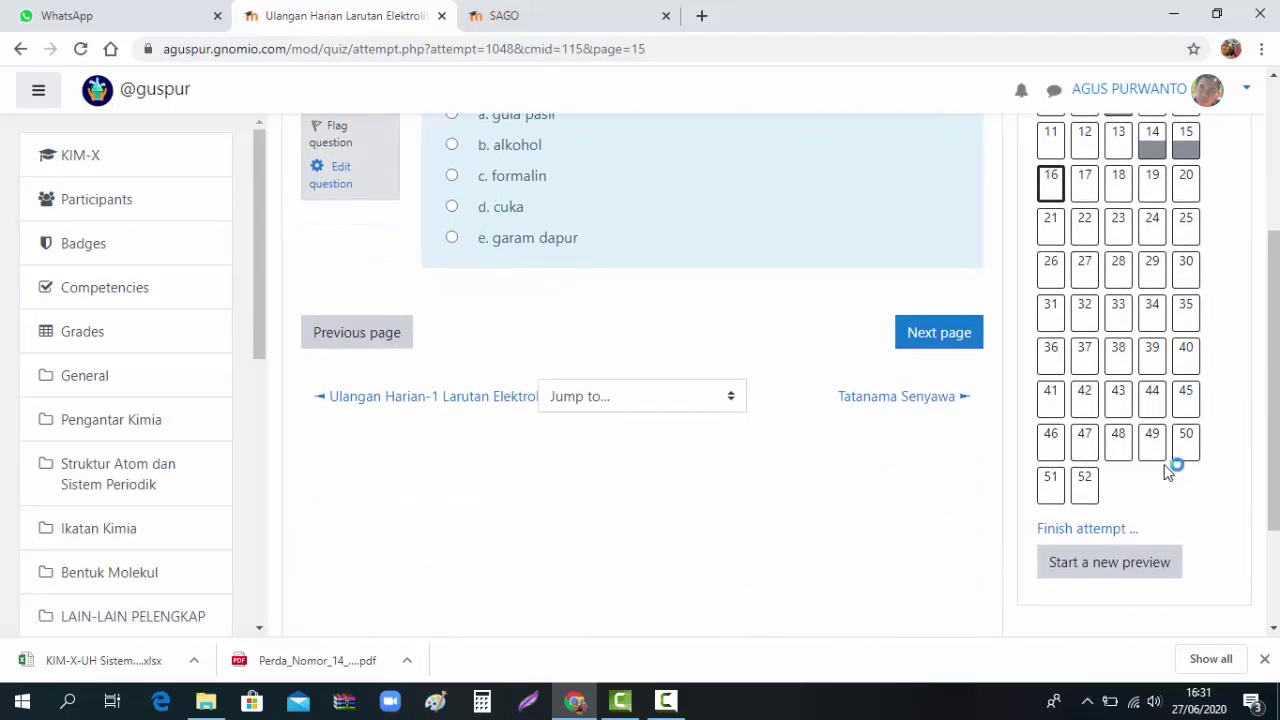
left_click(1185, 440)
left_click(451, 454)
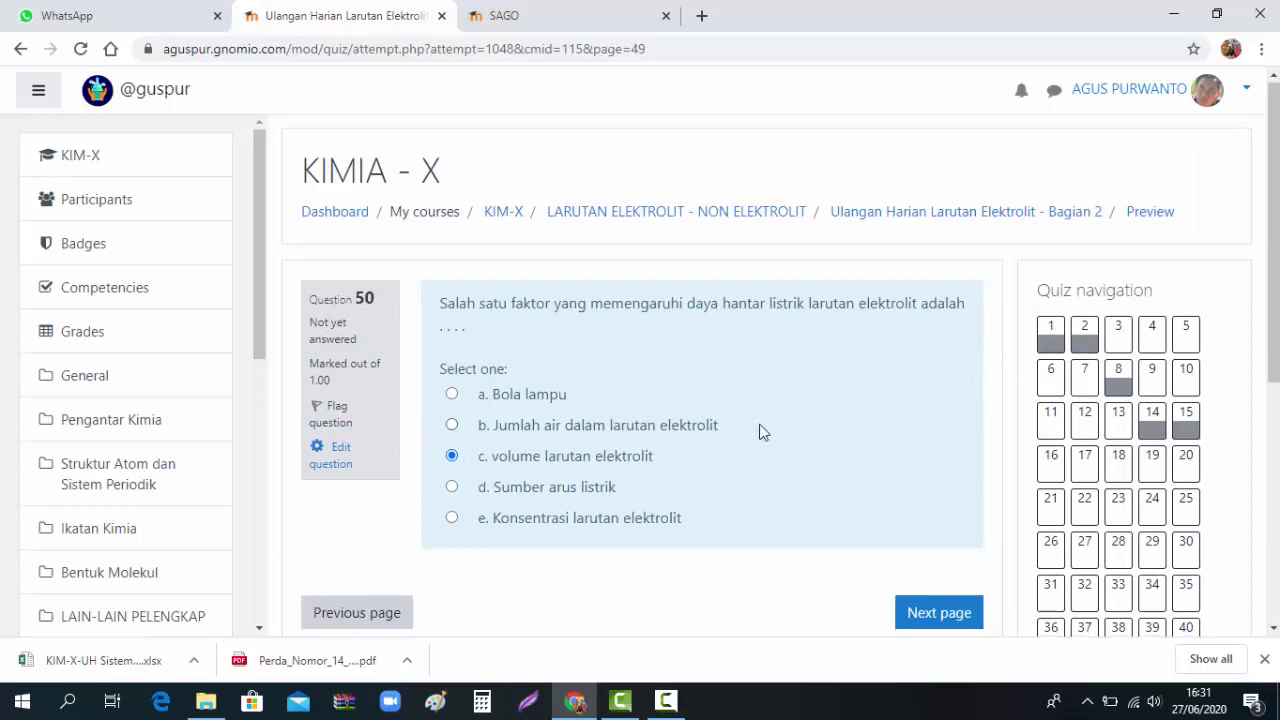
scroll(800, 420, "down", 2)
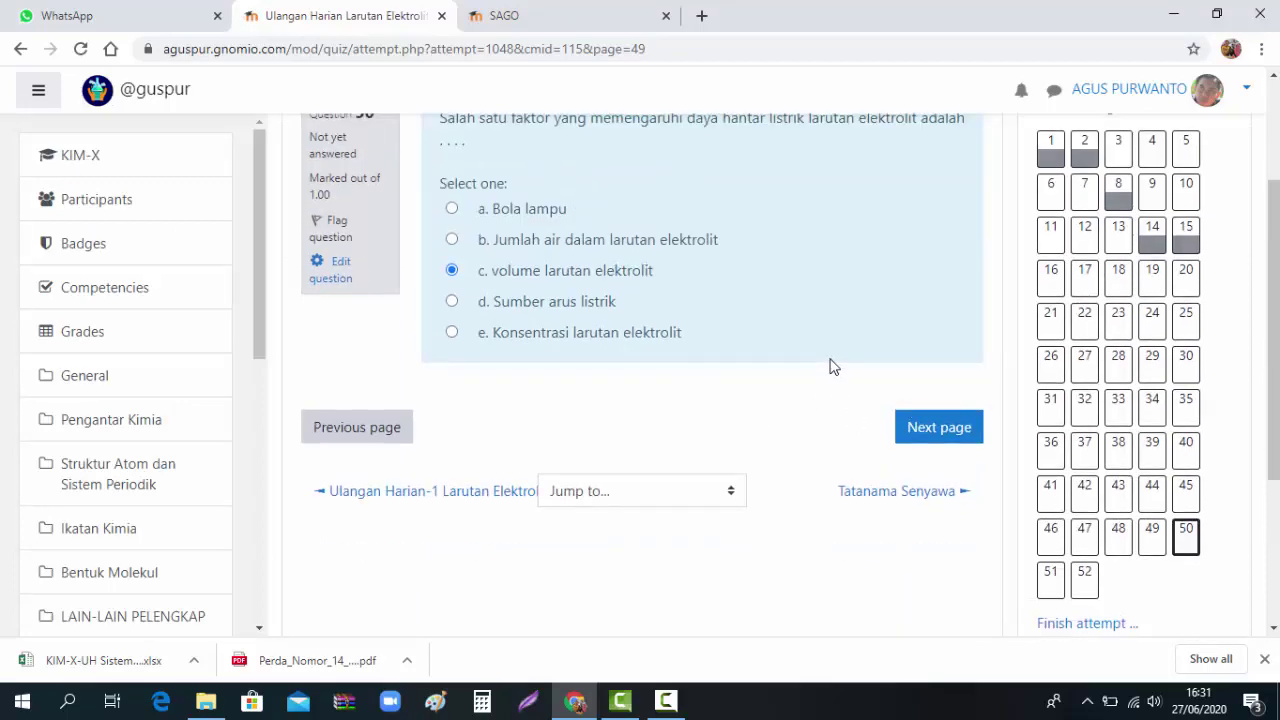
scroll(829, 367, "up", 2)
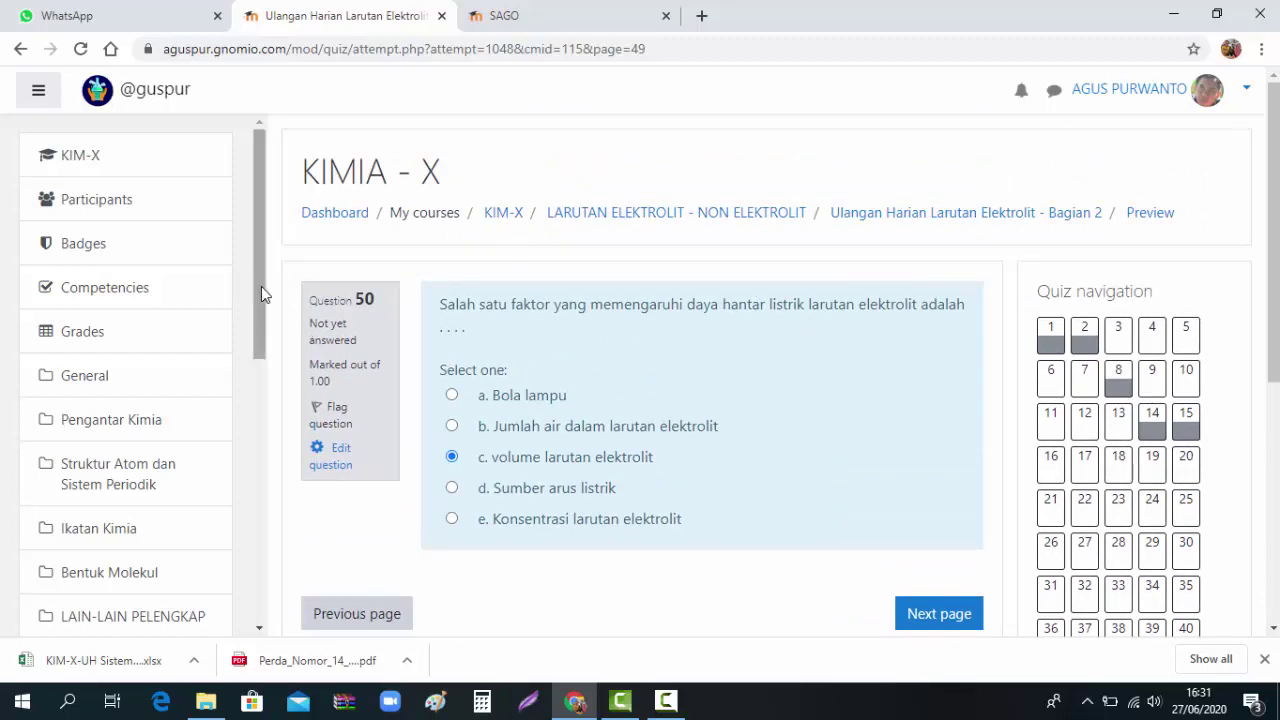
- Leave the quiz preview without saving and open the course's grades
left_click(88, 331)
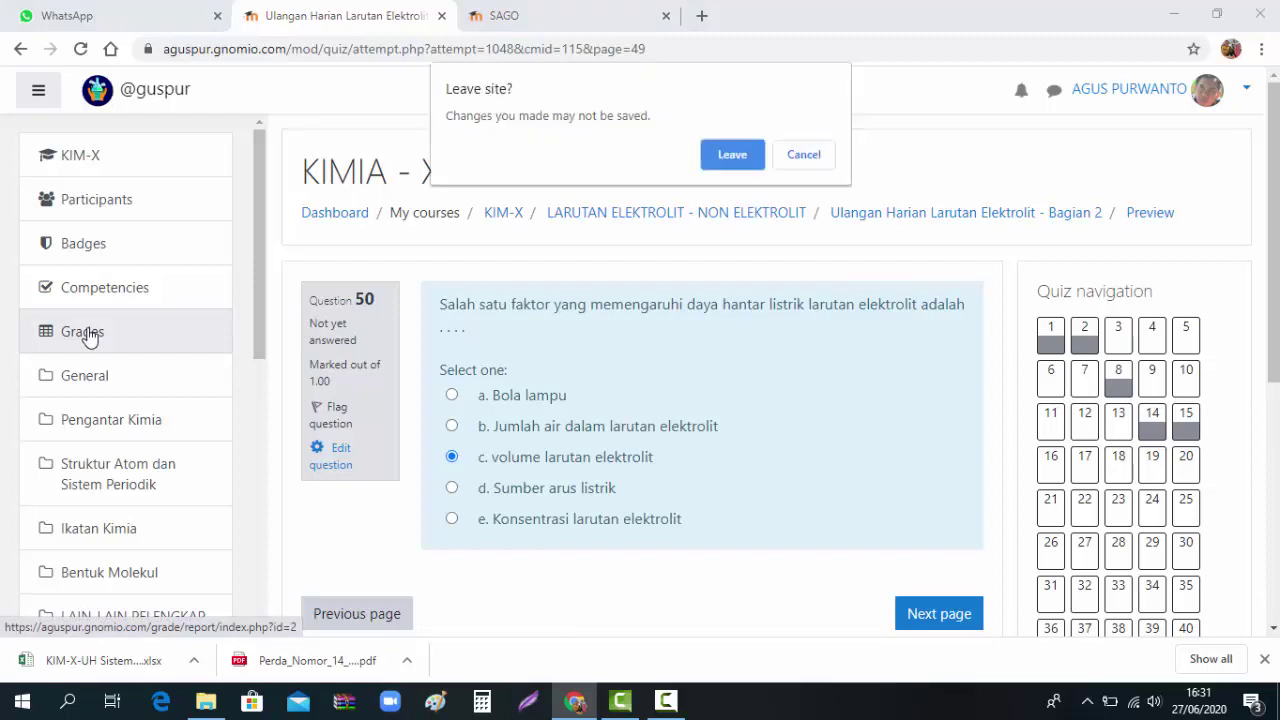
left_click(731, 155)
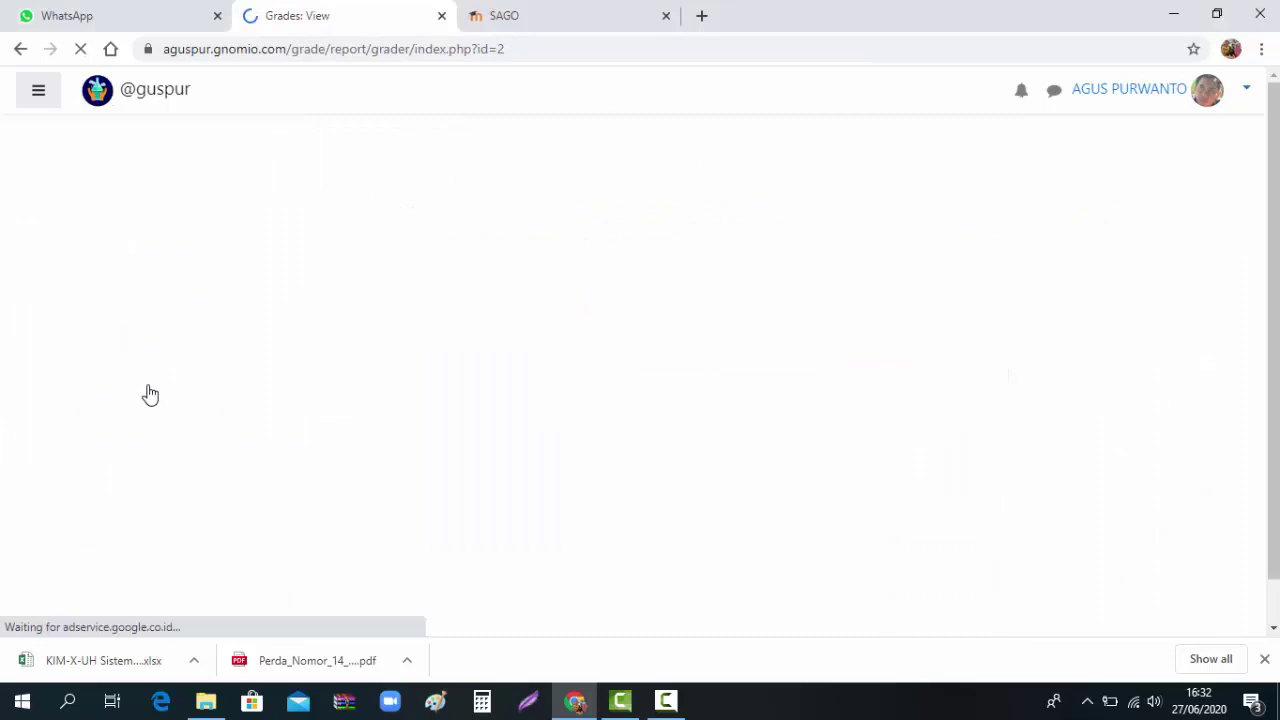
- Find the UH Pengantar Kimia column in the grader report and open that quiz's attempts report
scroll(463, 351, "down", 5)
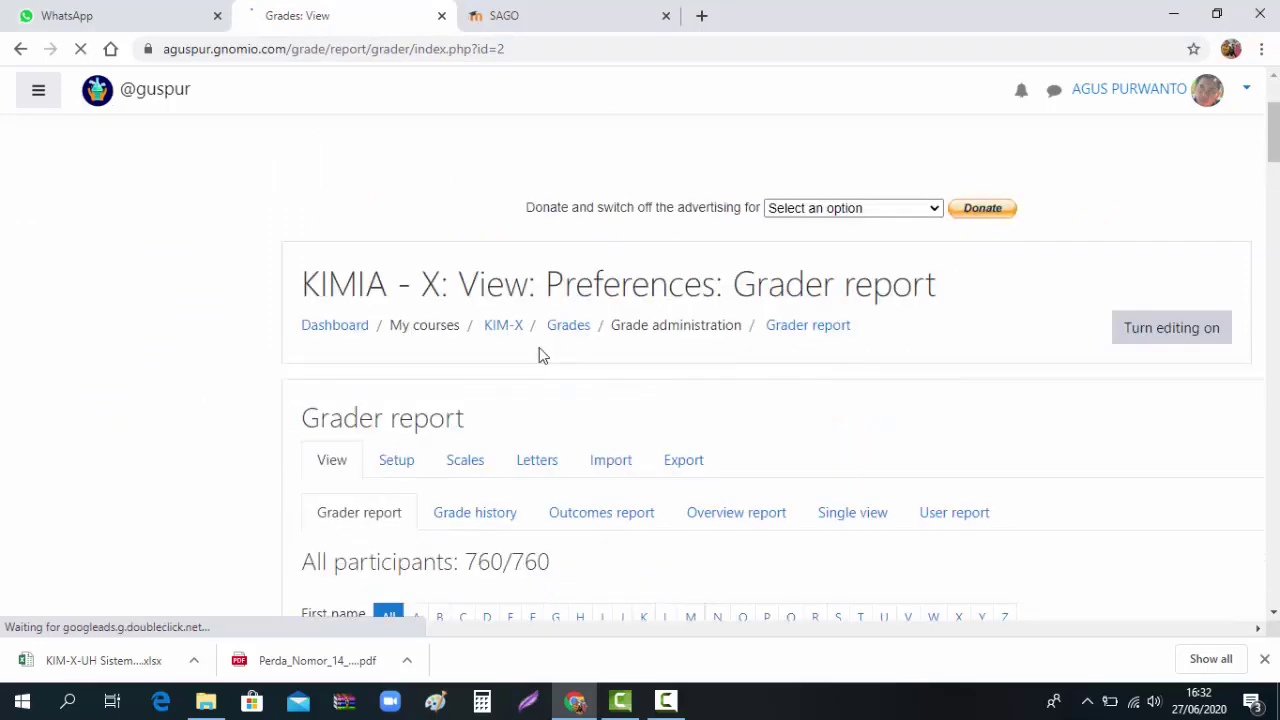
scroll(566, 356, "down", 3)
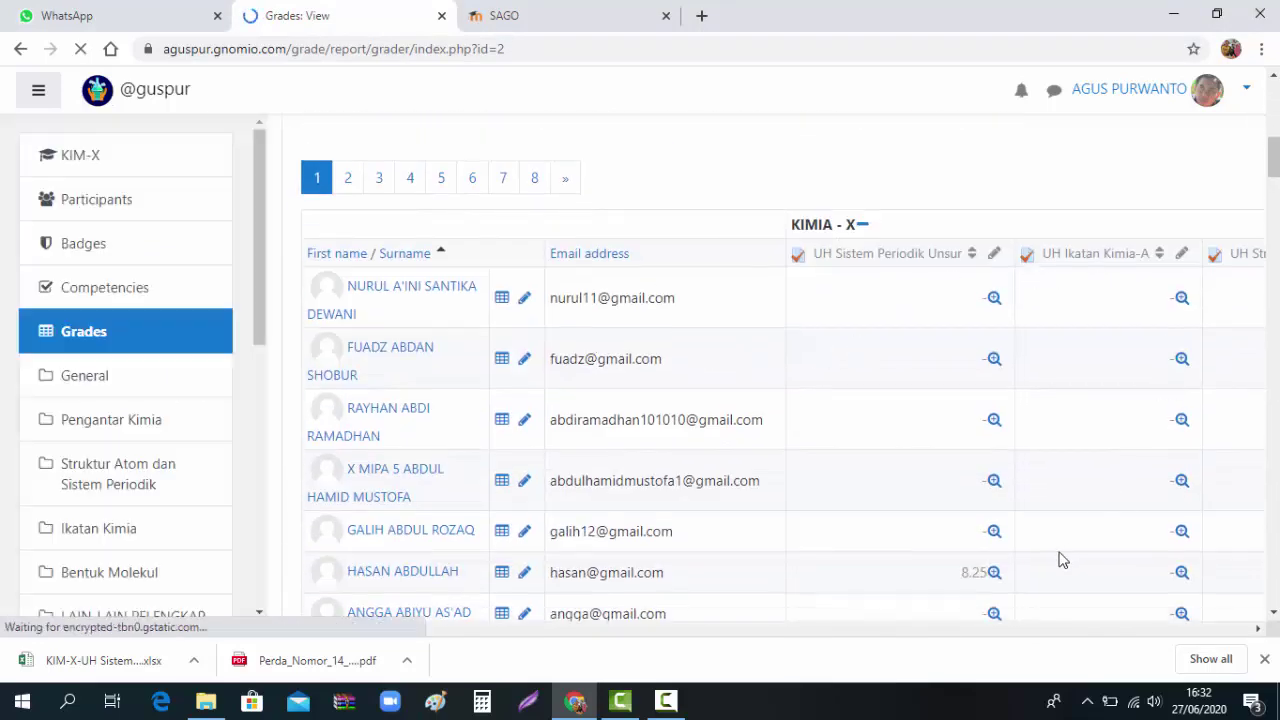
left_click_drag(366, 628, 700, 616)
left_click(603, 257)
- Download the quiz results as Microsoft Excel (.xlsx), save them in Downloads as "KIM-X-UH Pengantar Kimia-grades", and open the workbook
scroll(729, 486, "down", 5)
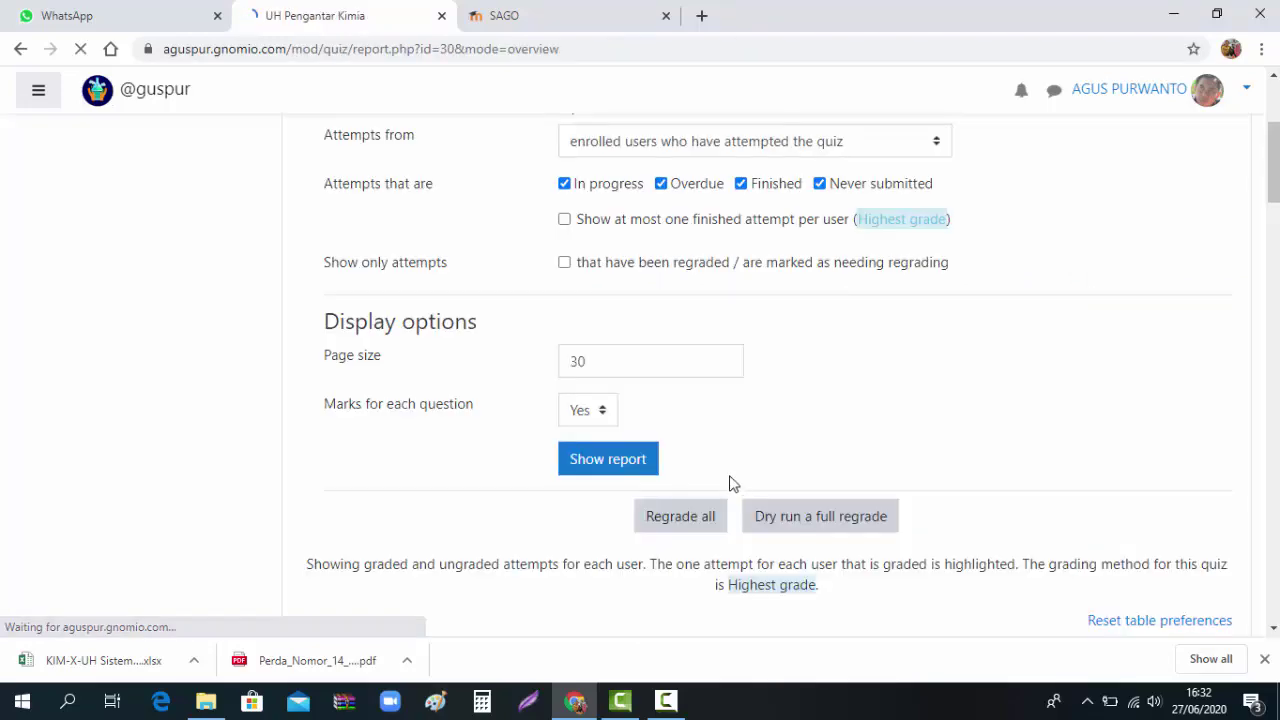
scroll(700, 360, "down", 2)
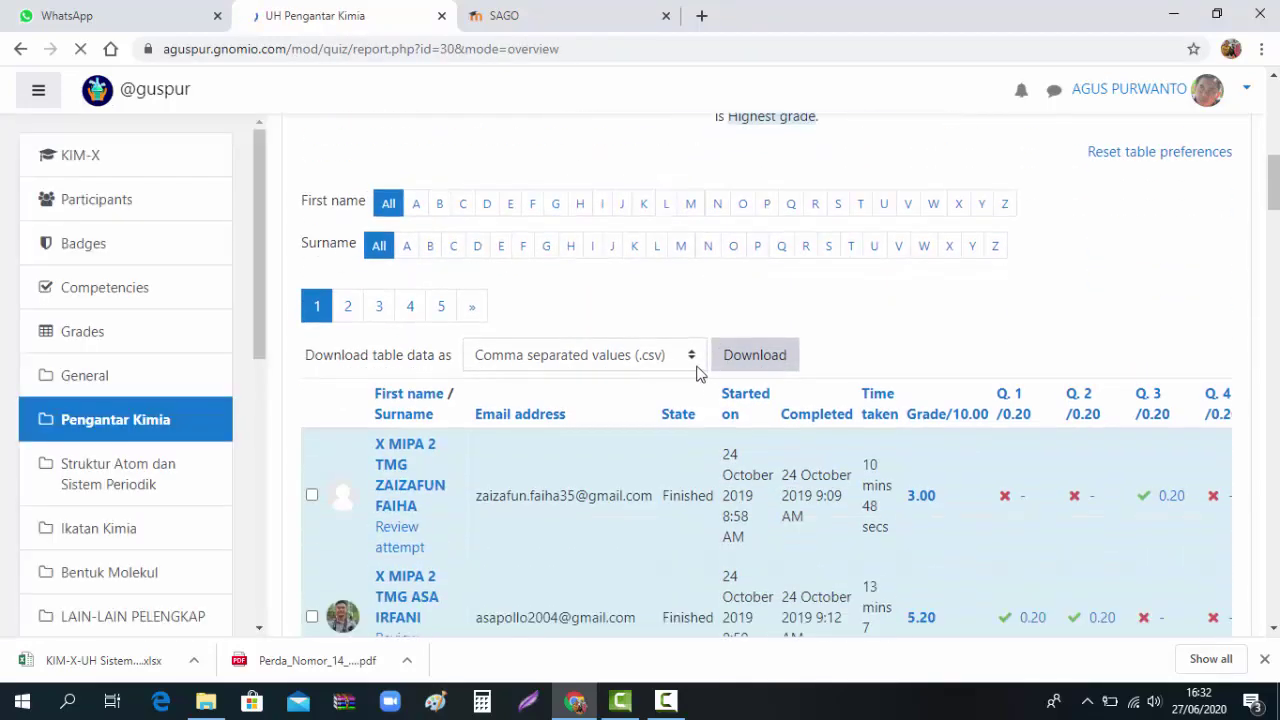
left_click(688, 366)
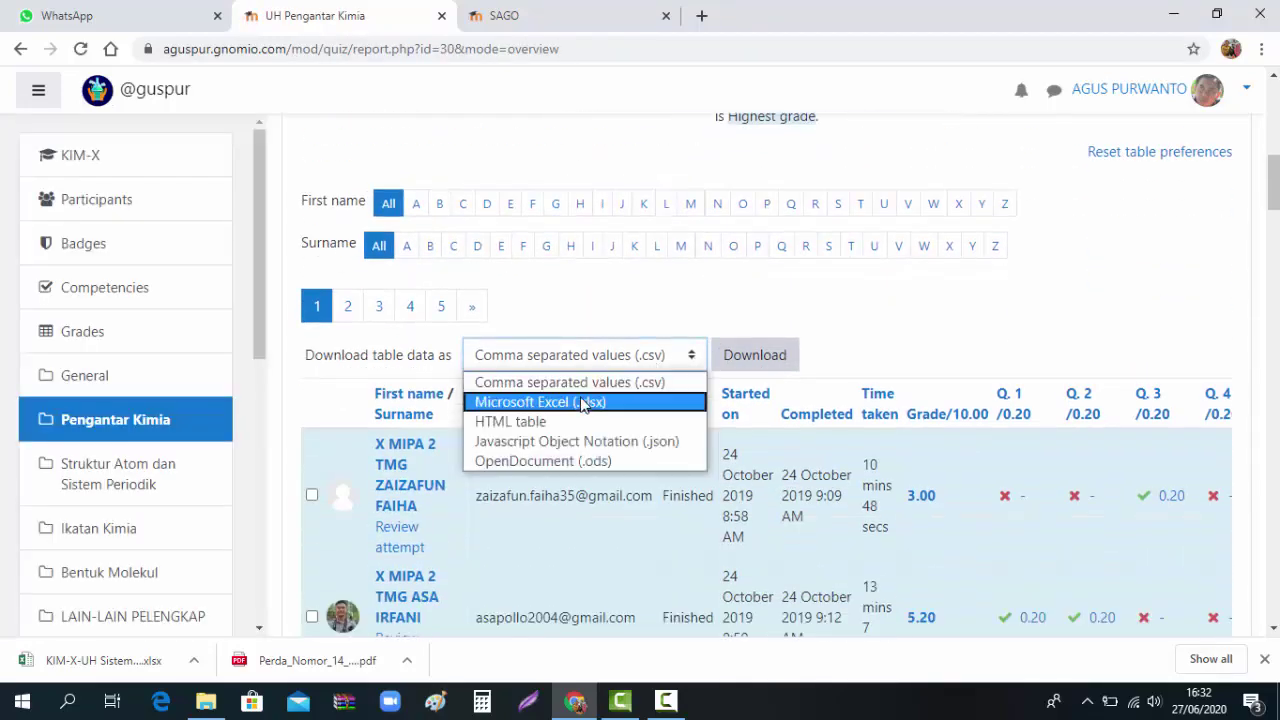
left_click(590, 400)
left_click(735, 360)
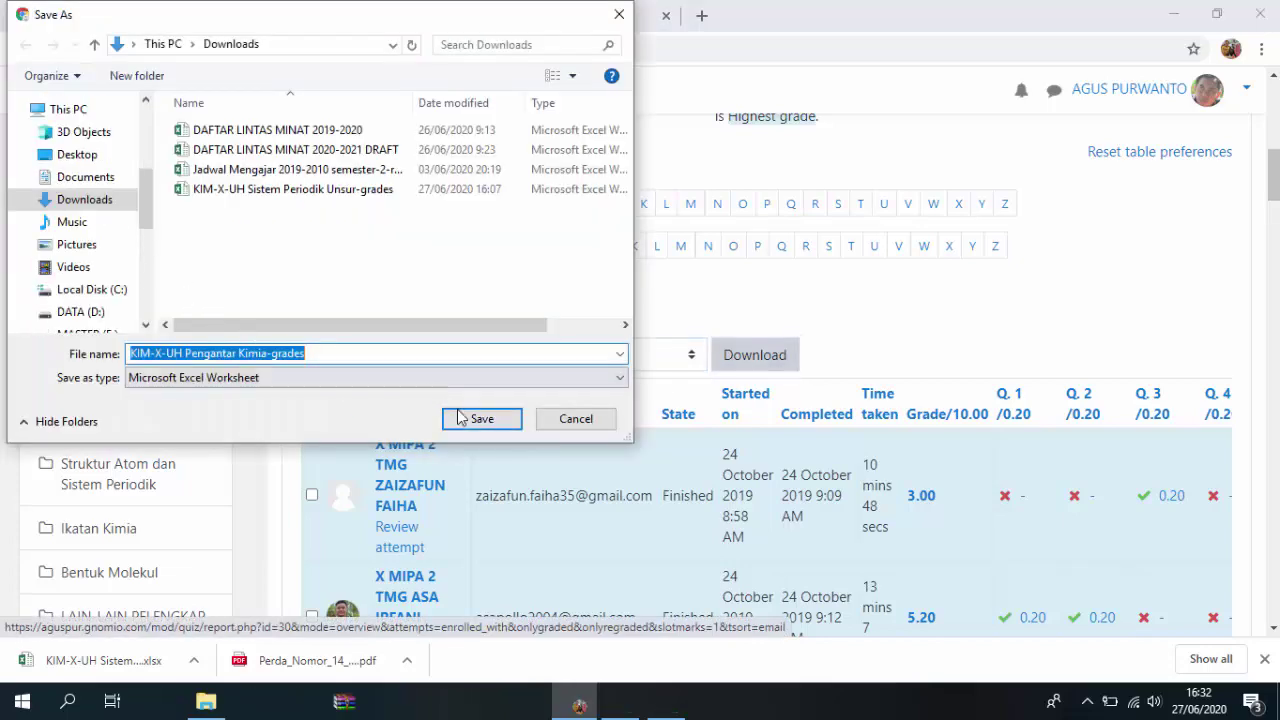
left_click(481, 419)
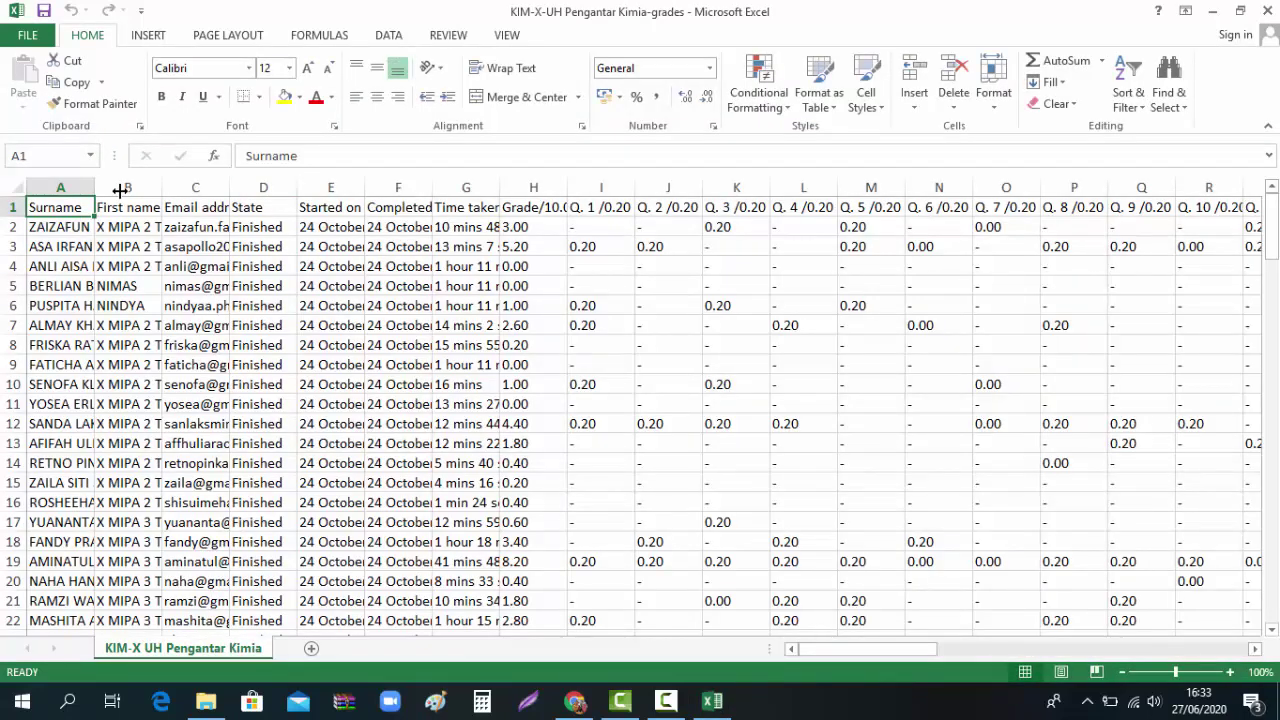
- Widen the Surname column, fill the Grade/10.00 column with yellow, and look through the students' grades
left_click_drag(119, 190, 480, 200)
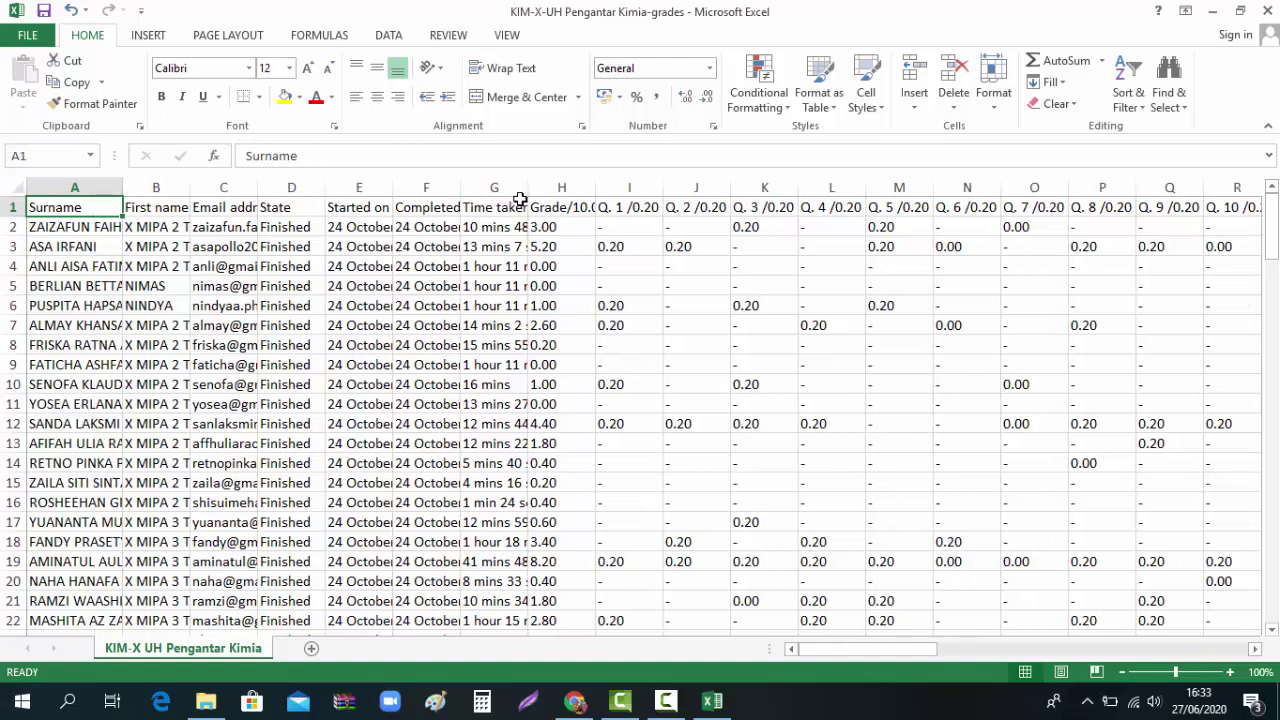
left_click(561, 187)
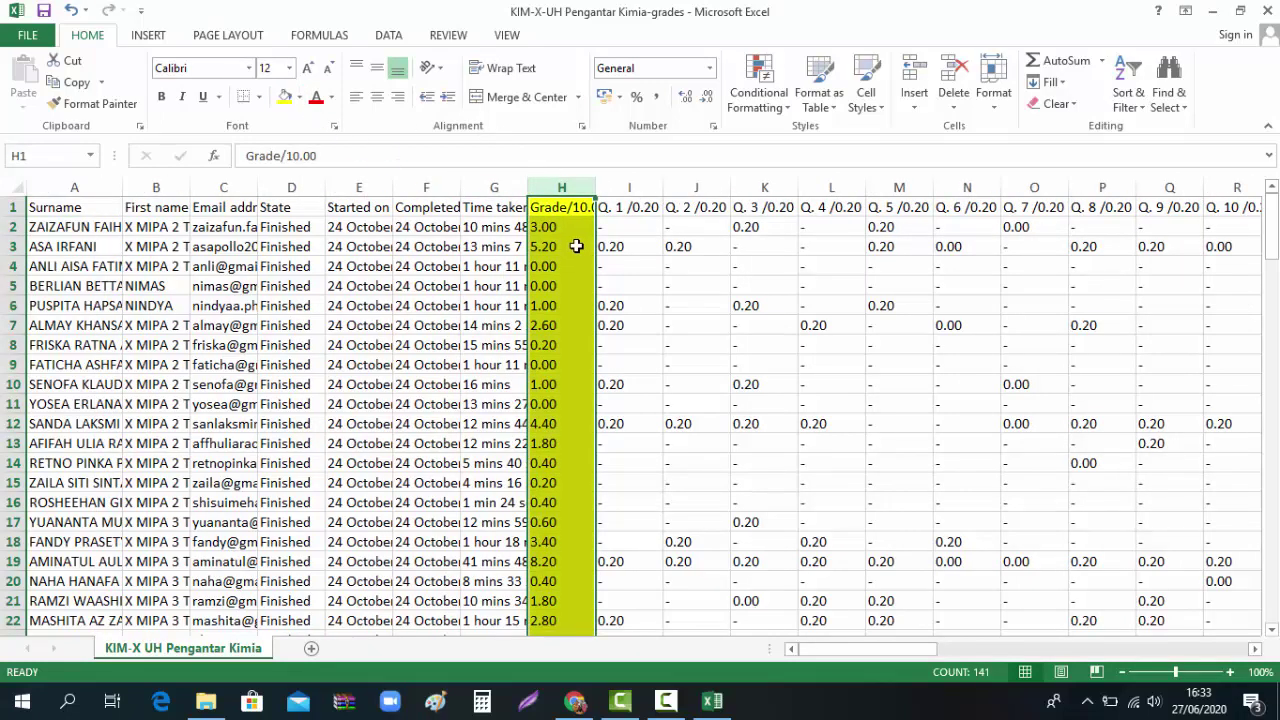
scroll(561, 250, "down", 4)
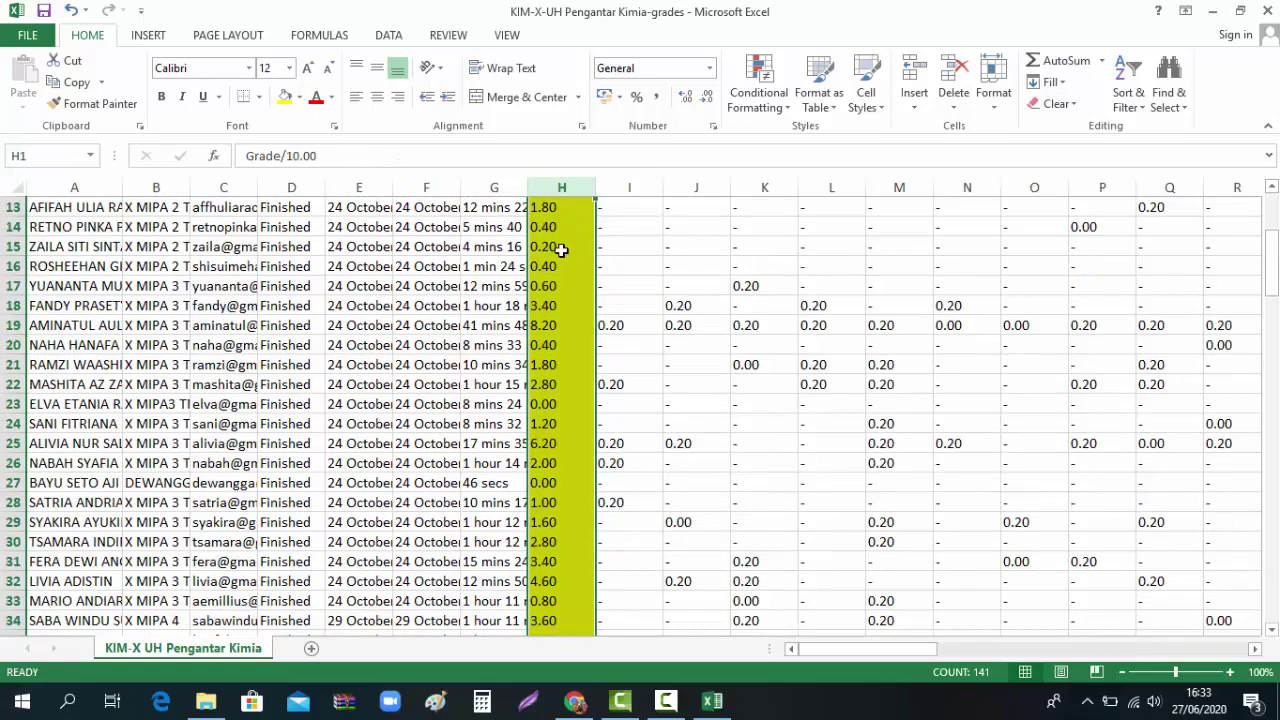
scroll(561, 250, "down", 2)
scroll(561, 250, "up", 5)
scroll(561, 250, "up", 1)
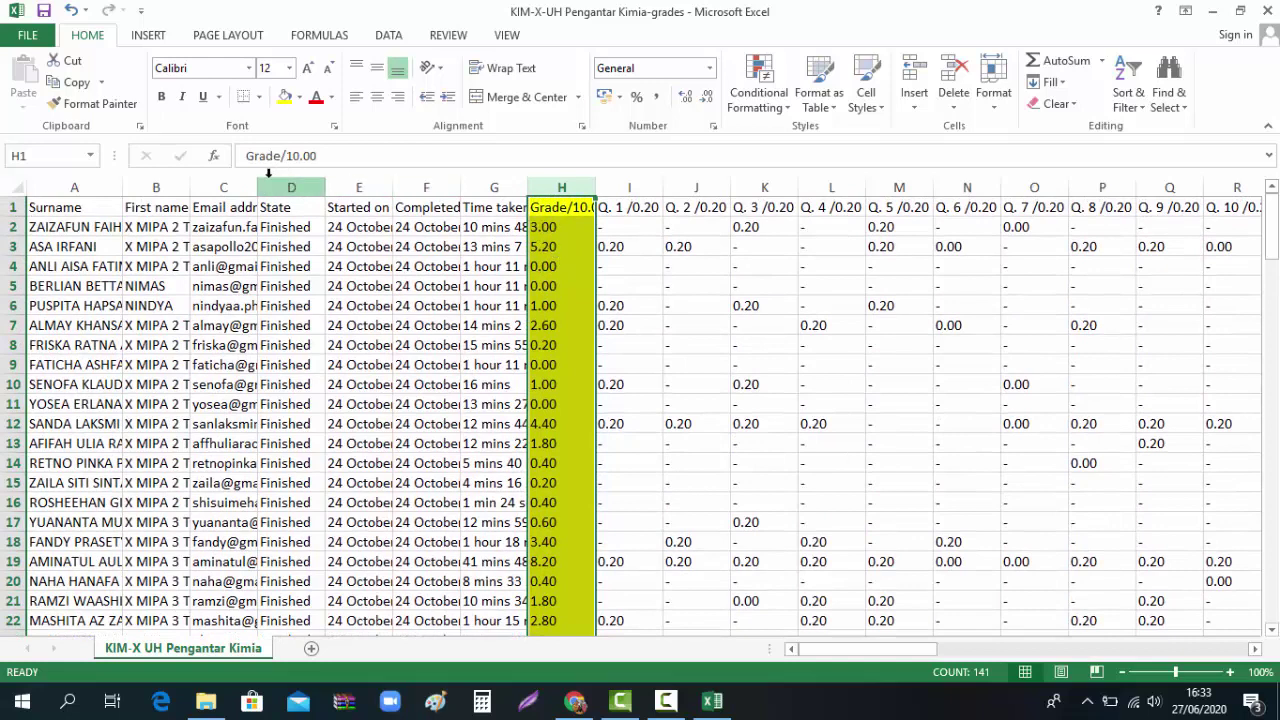
- Switch back to Chrome, return to the KIM-X course page and open the PRESENSI SISWA attendance activity
left_click(575, 701)
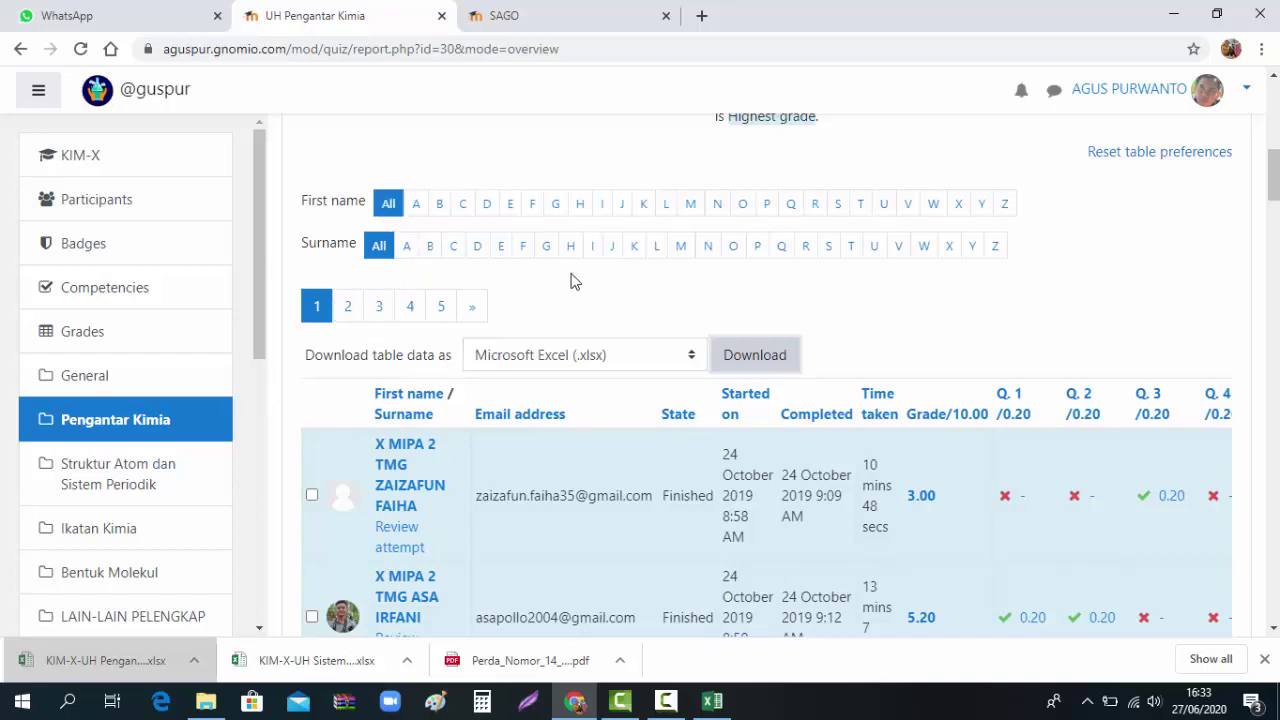
scroll(489, 251, "up", 4)
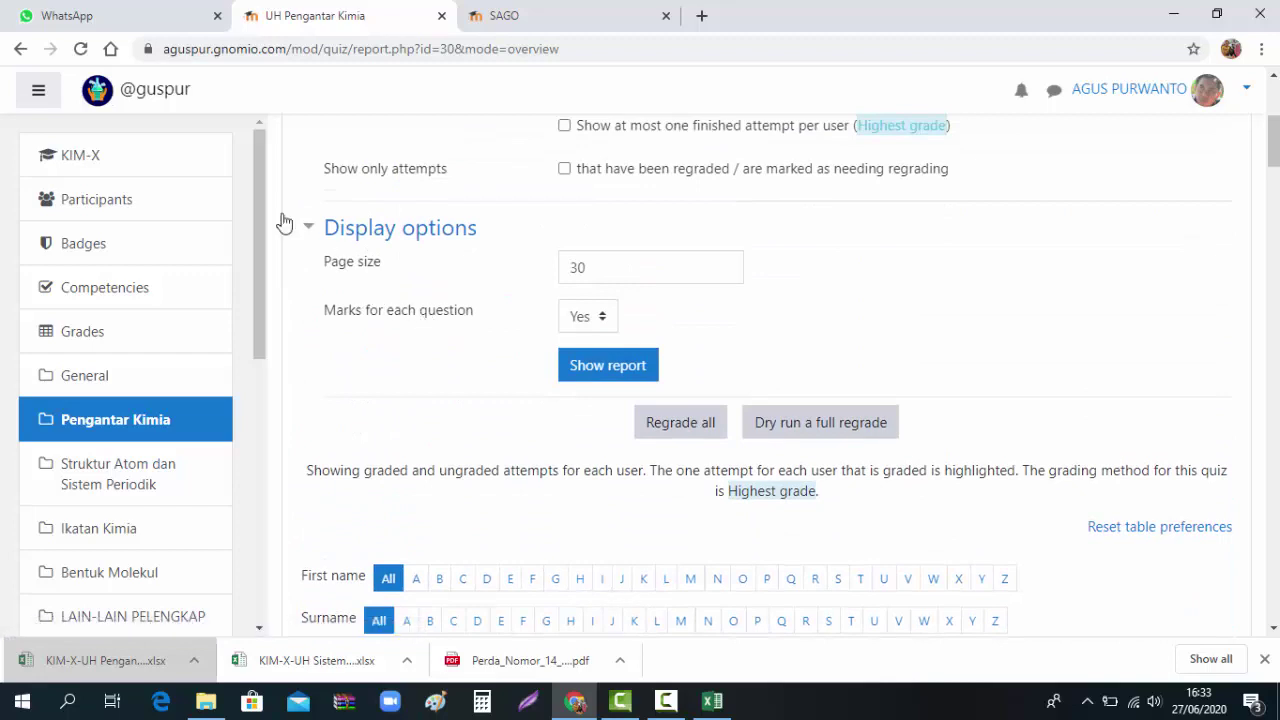
left_click(86, 160)
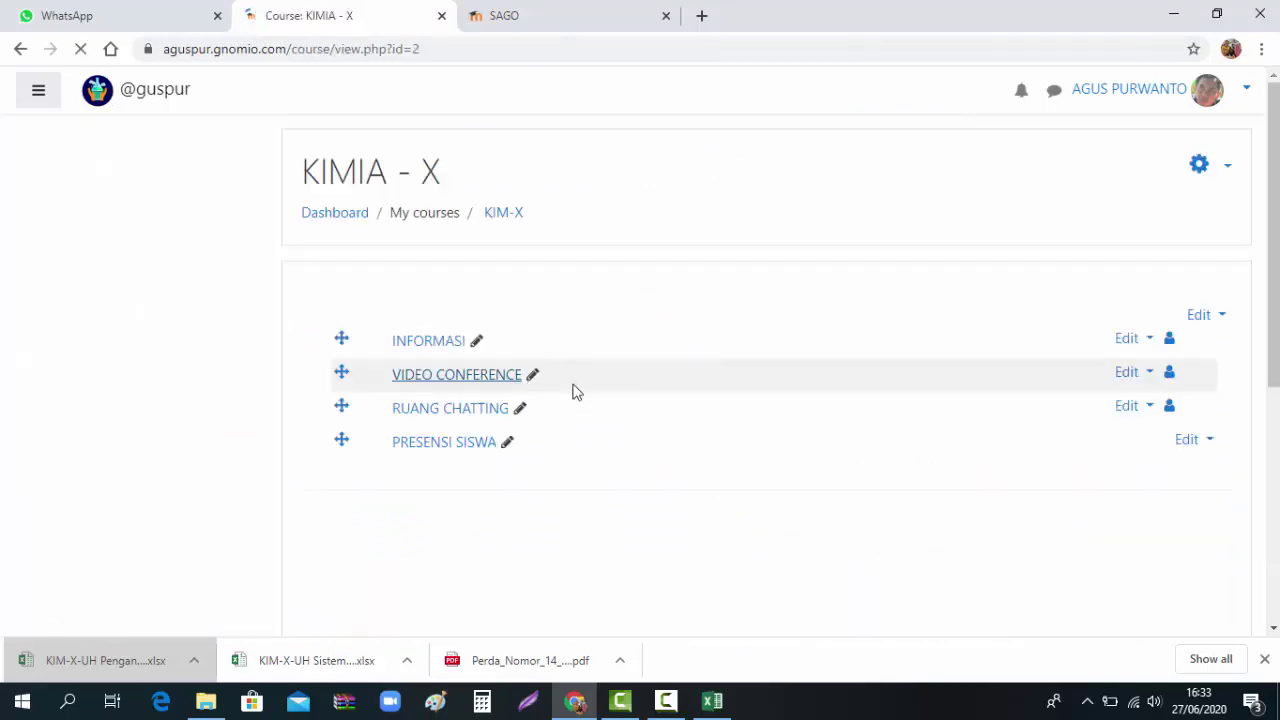
scroll(560, 378, "down", 1)
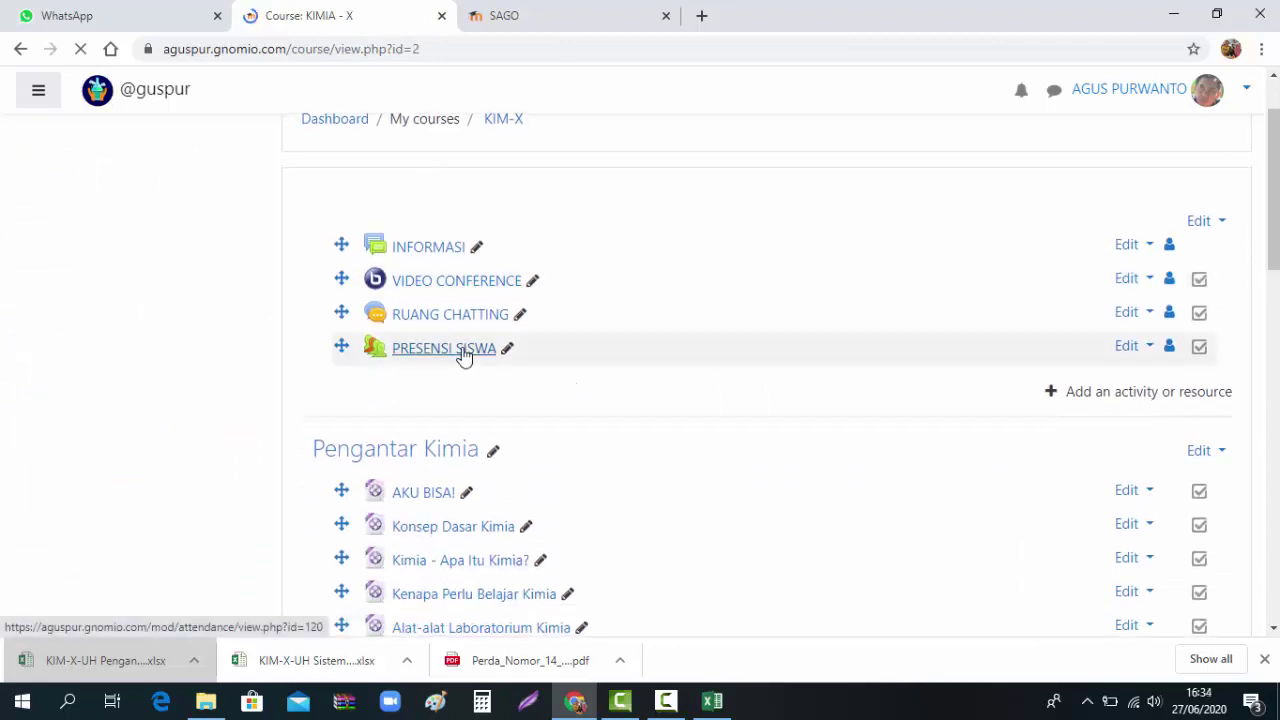
left_click(463, 357)
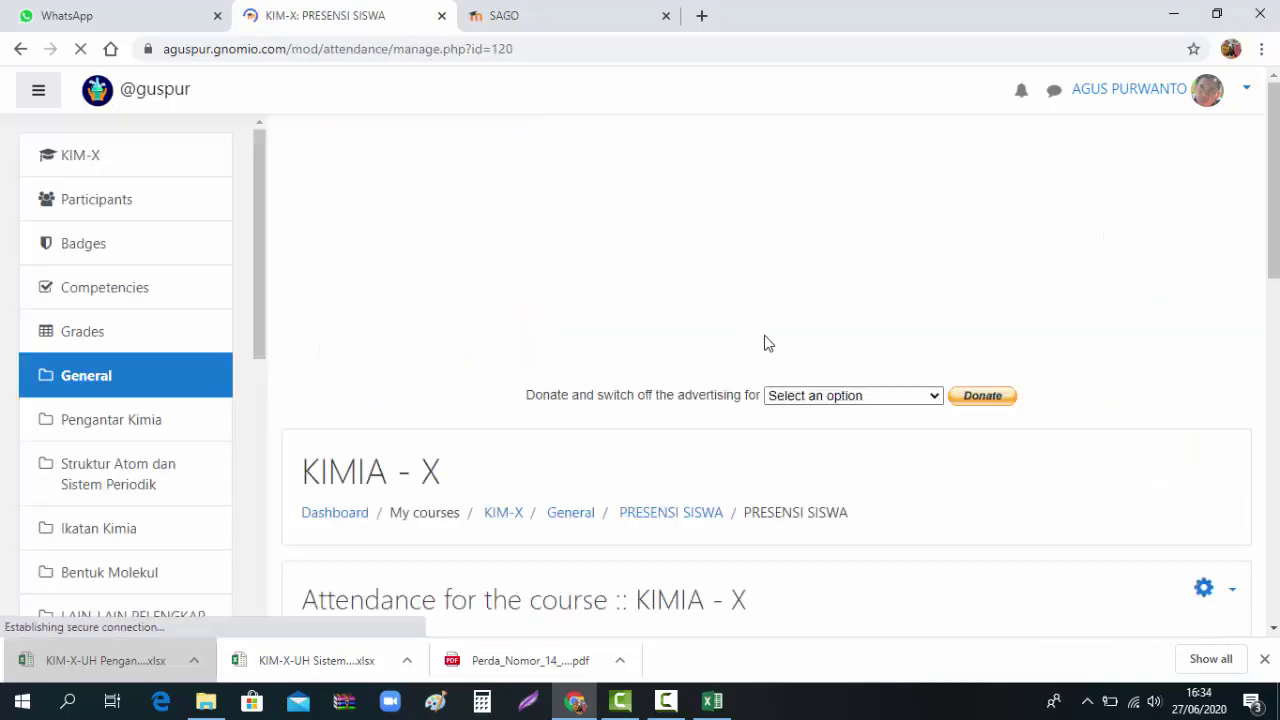
scroll(766, 343, "down", 4)
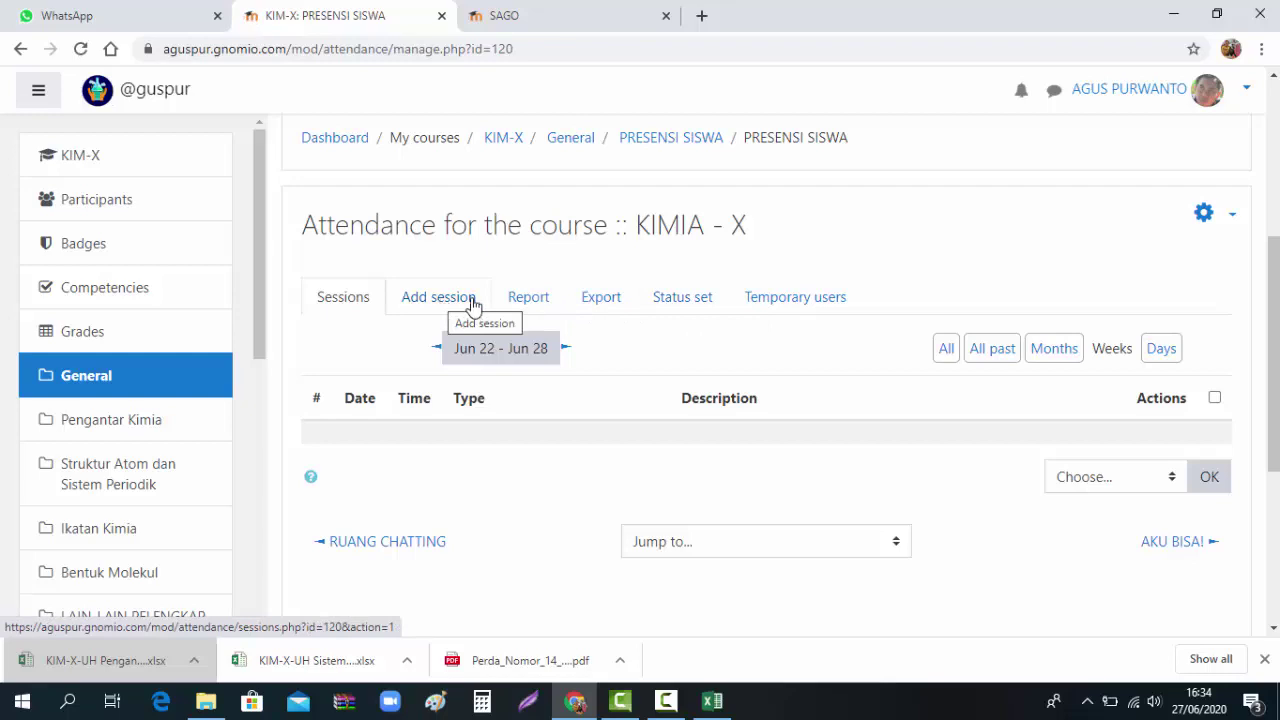
- Open the attendance status set and examine its descriptions, points, available minutes and automatic marking settings
left_click(687, 300)
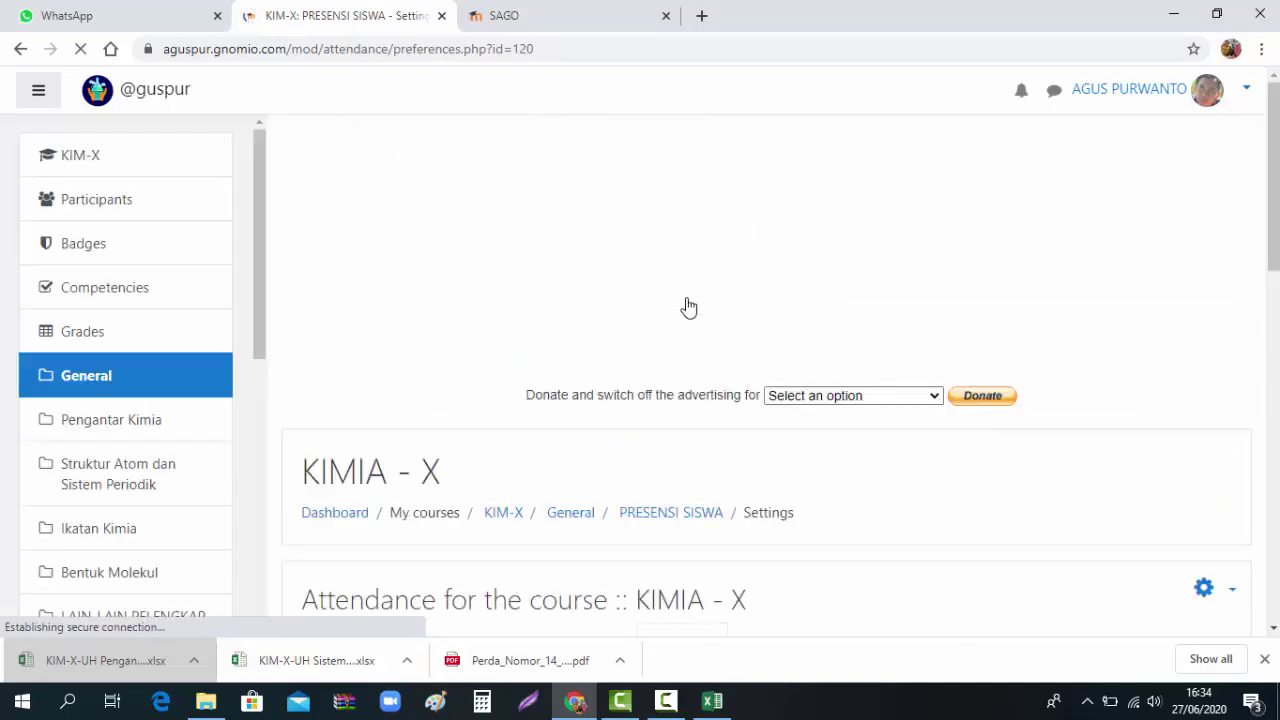
scroll(688, 306, "down", 1)
scroll(688, 306, "down", 3)
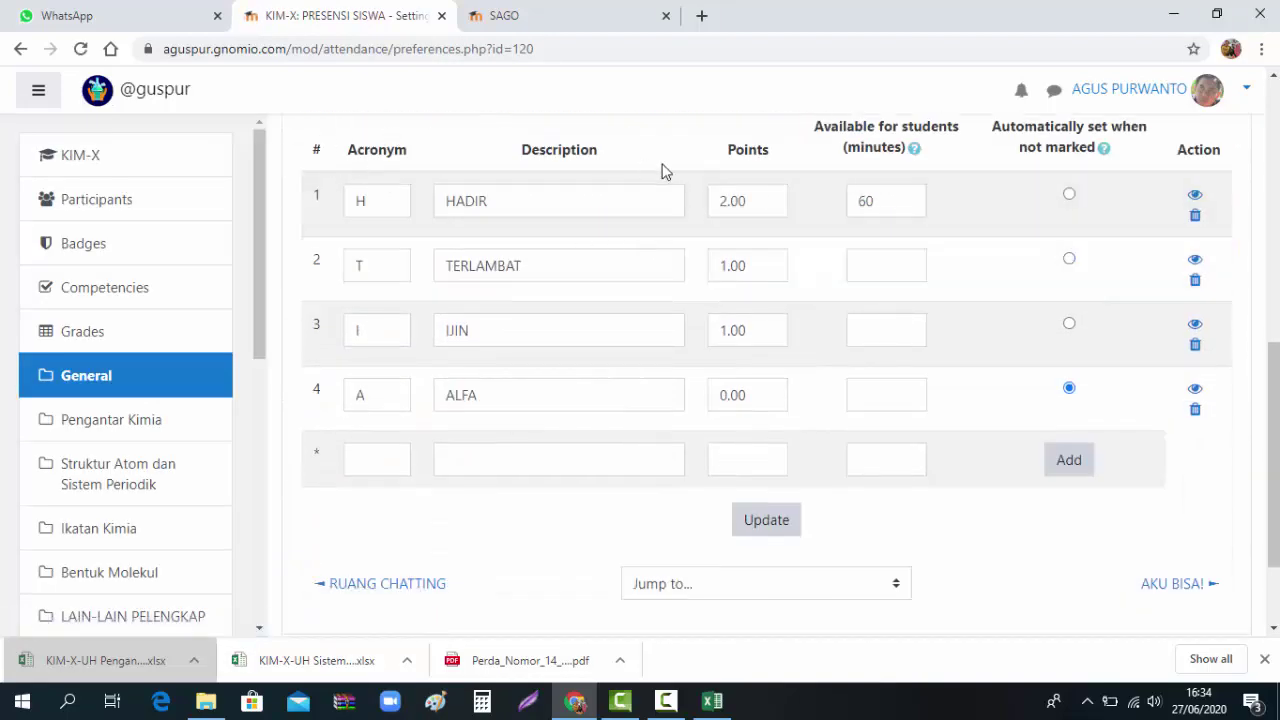
scroll(716, 189, "up", 1)
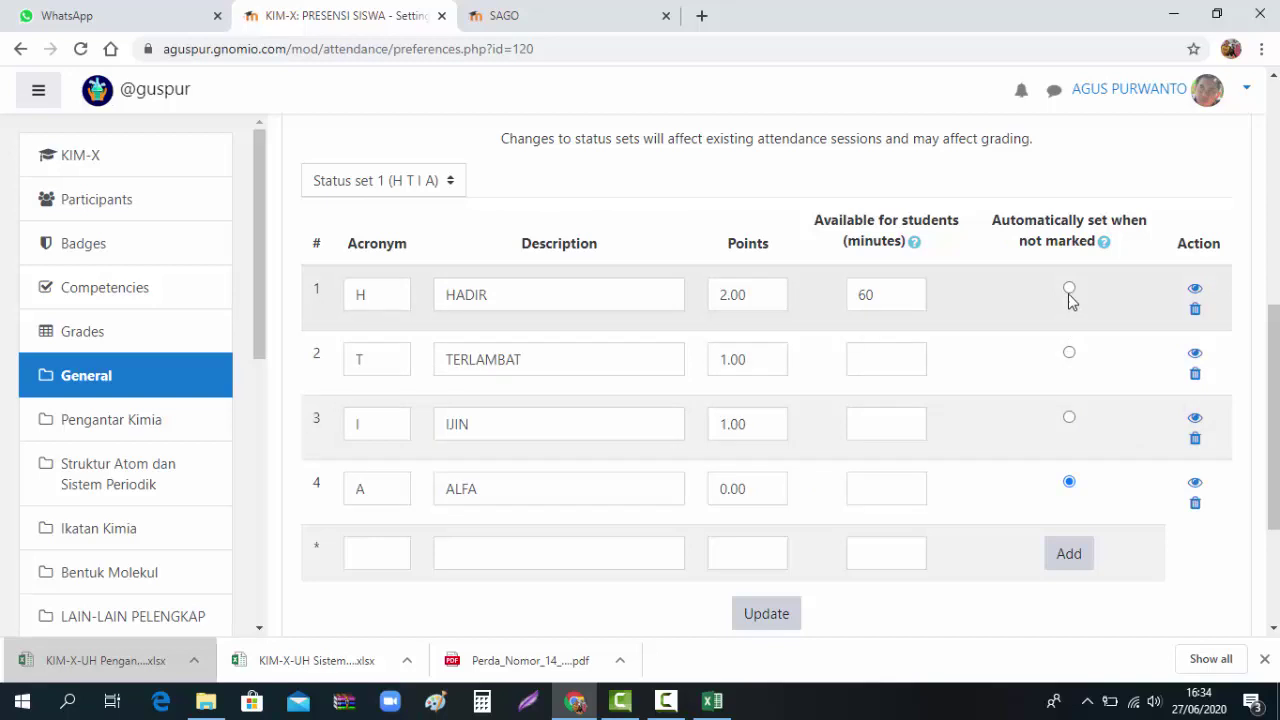
scroll(925, 470, "down", 1)
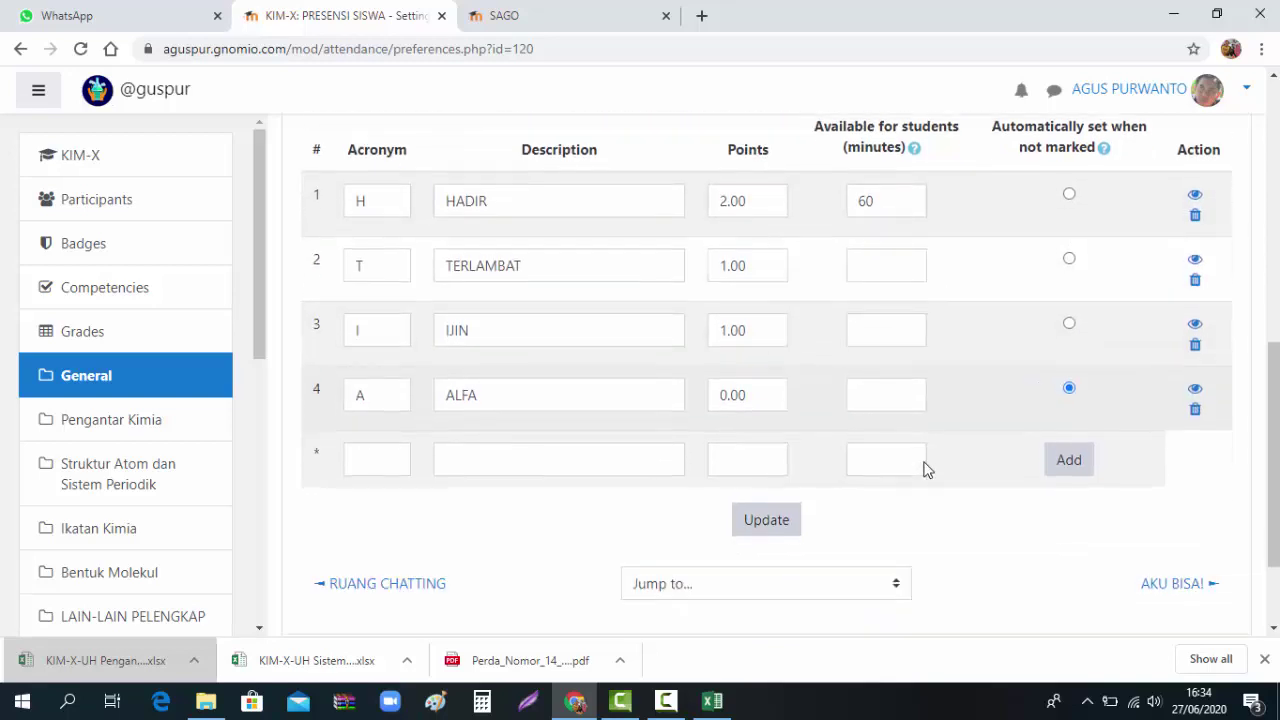
scroll(925, 470, "up", 1)
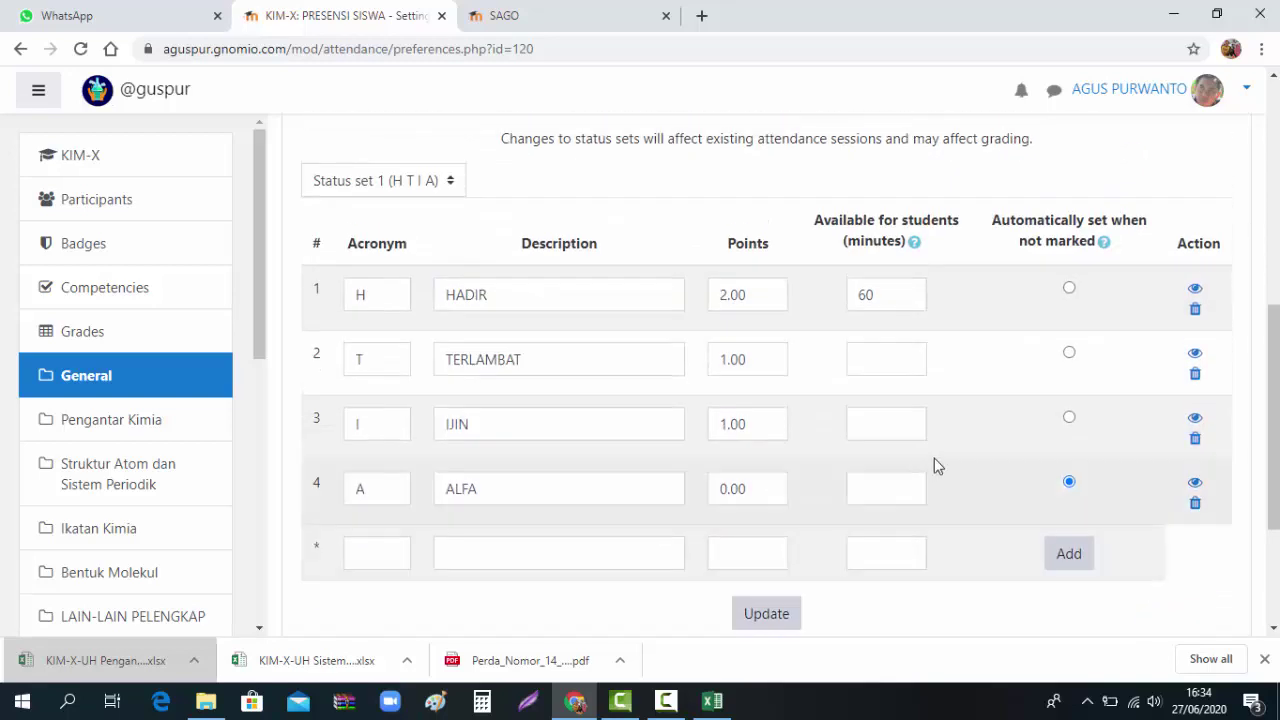
- Switch to the SAGO e-school site and open the BIMBINGAN KONSELING course from its course list
left_click(526, 22)
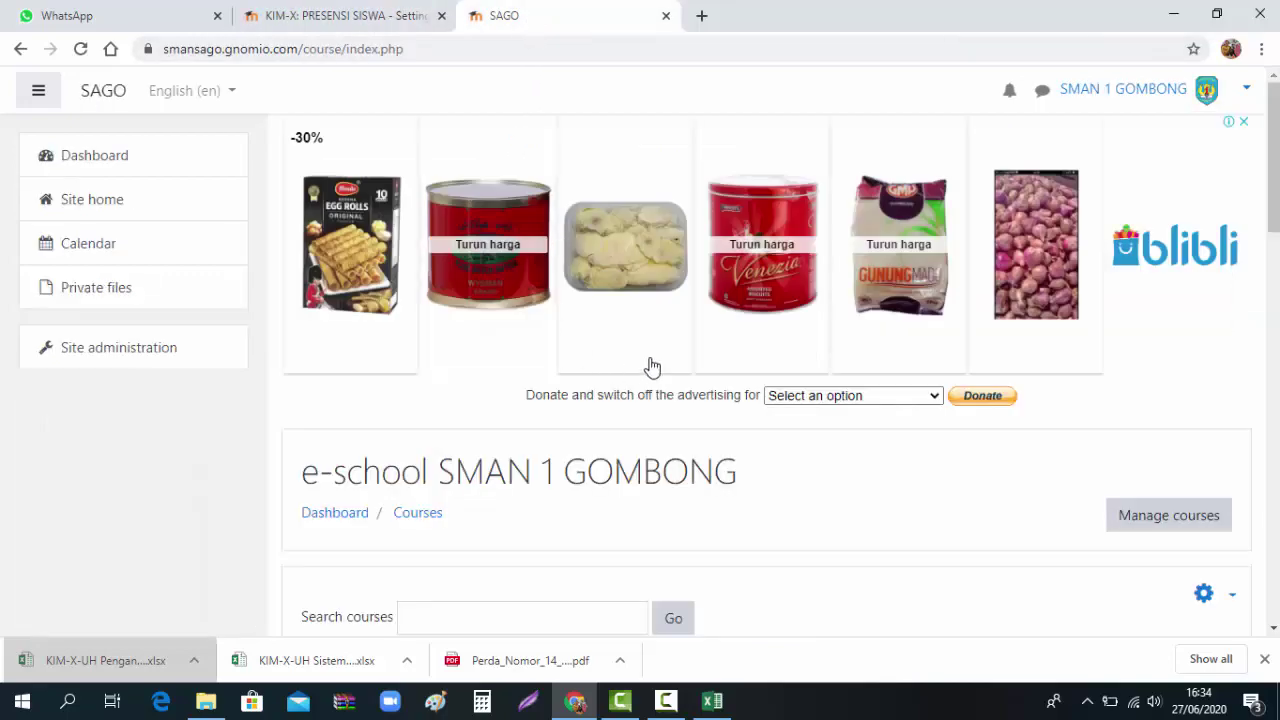
scroll(652, 368, "down", 13)
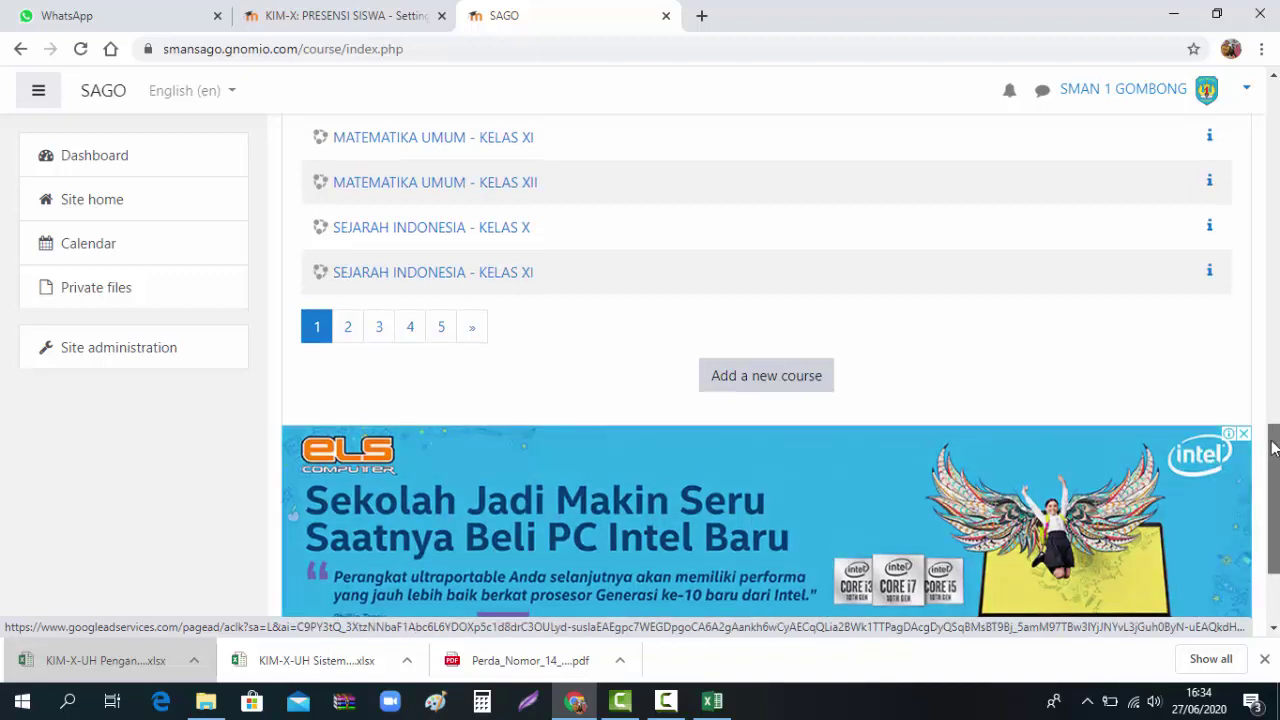
mouse_move(1274, 443)
left_mouse_down()
mouse_move(1260, 354)
mouse_move(1273, 418)
left_mouse_up()
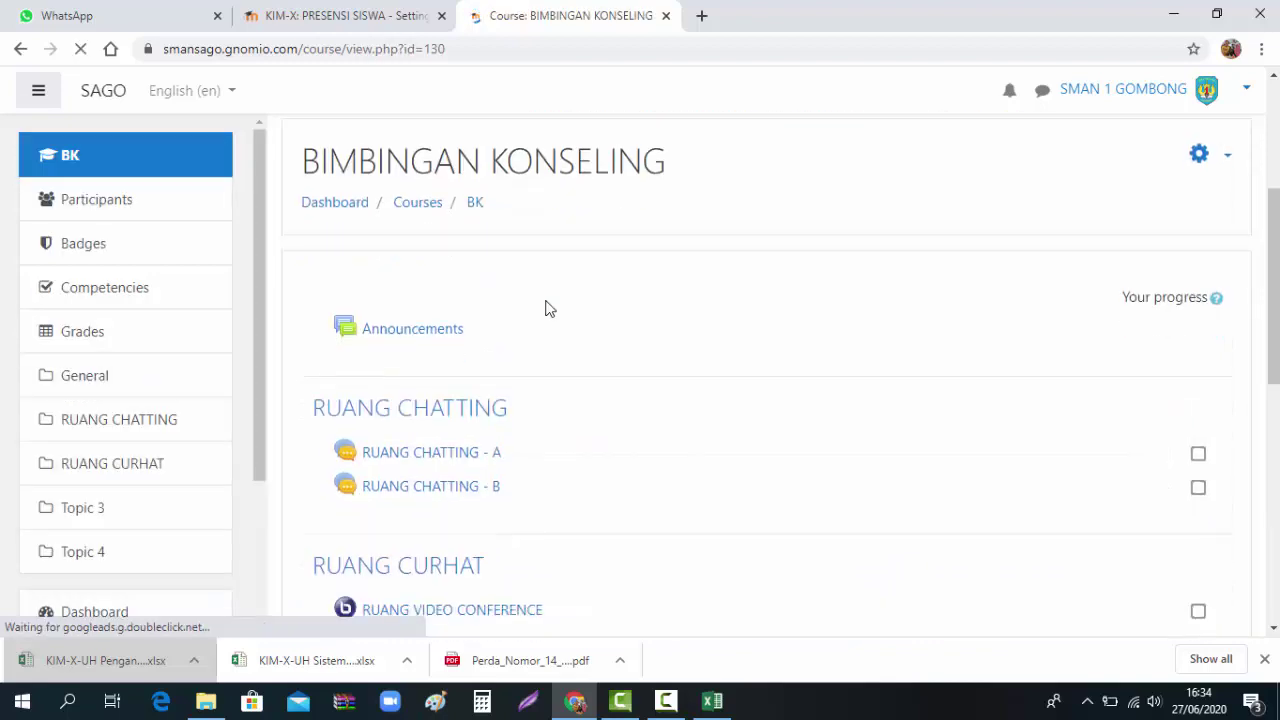
- Open RUANG VIDEO CONFERENCE under the RUANG CURHAT section and join its session
scroll(634, 306, "down", 5)
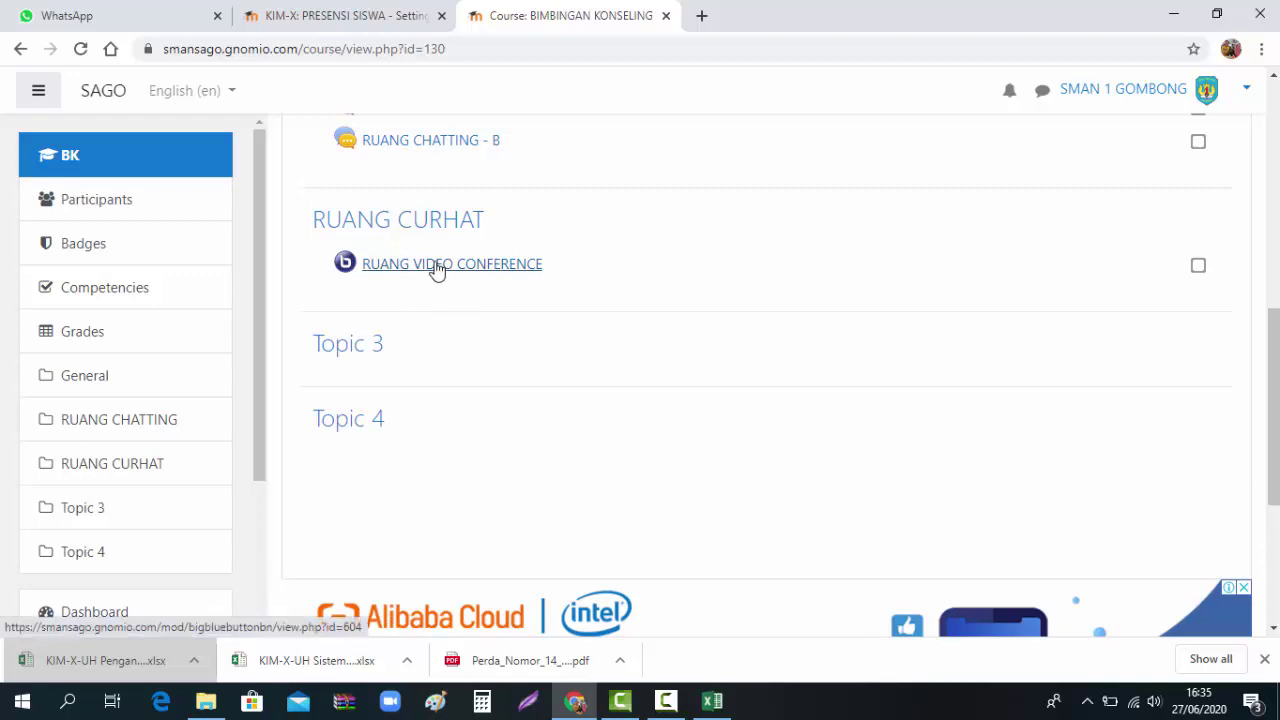
left_click(437, 271)
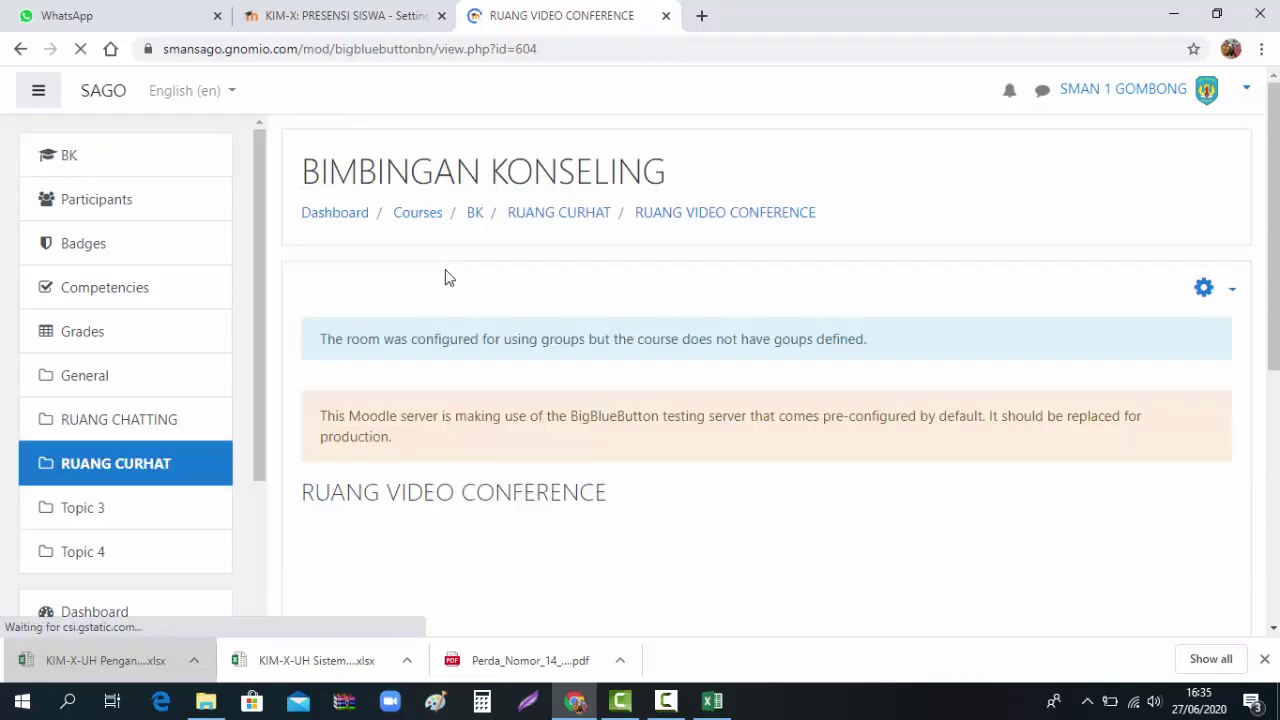
scroll(491, 314, "down", 4)
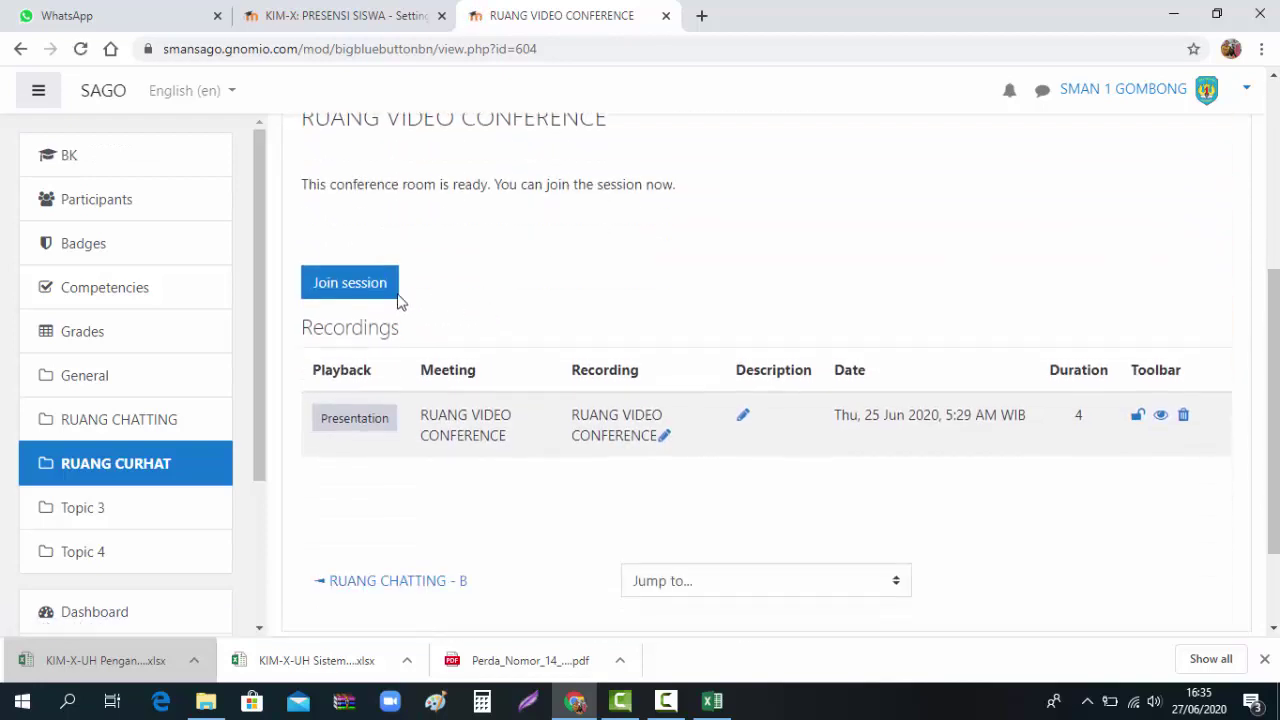
left_click(349, 286)
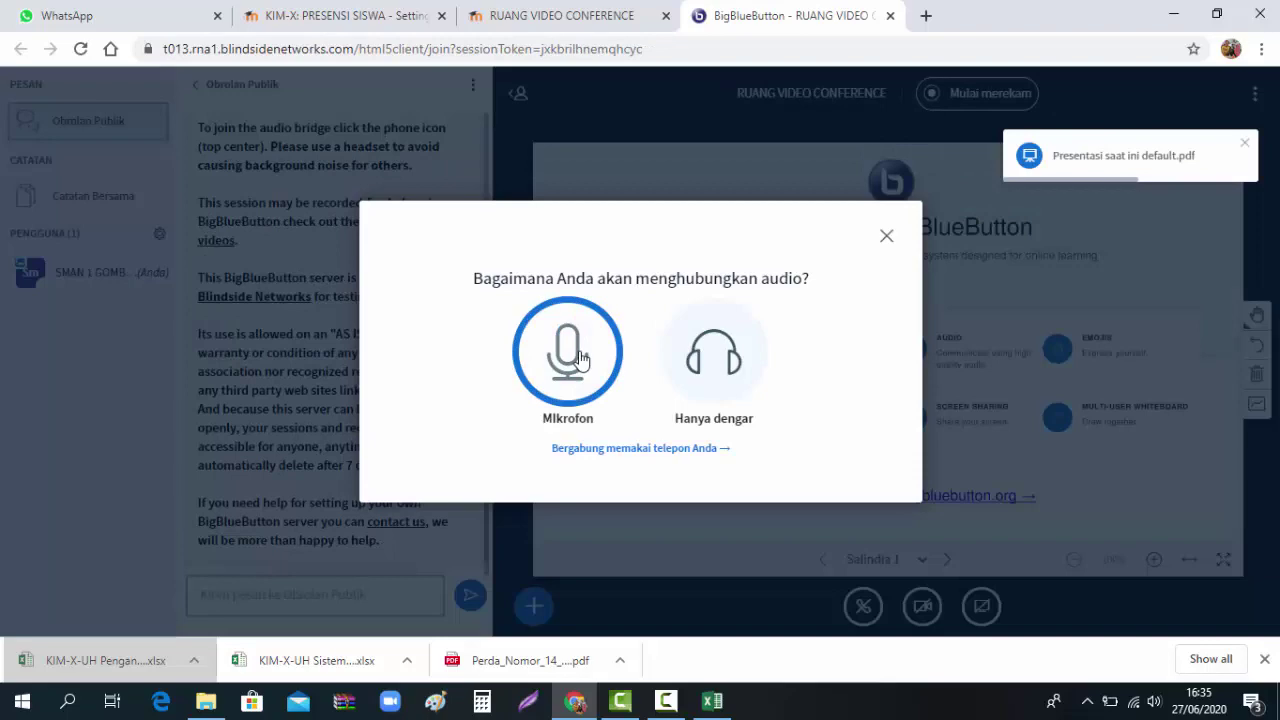
- Join the conference audio with the microphone, allow microphone access, and confirm that the echo test is audible
left_click(580, 360)
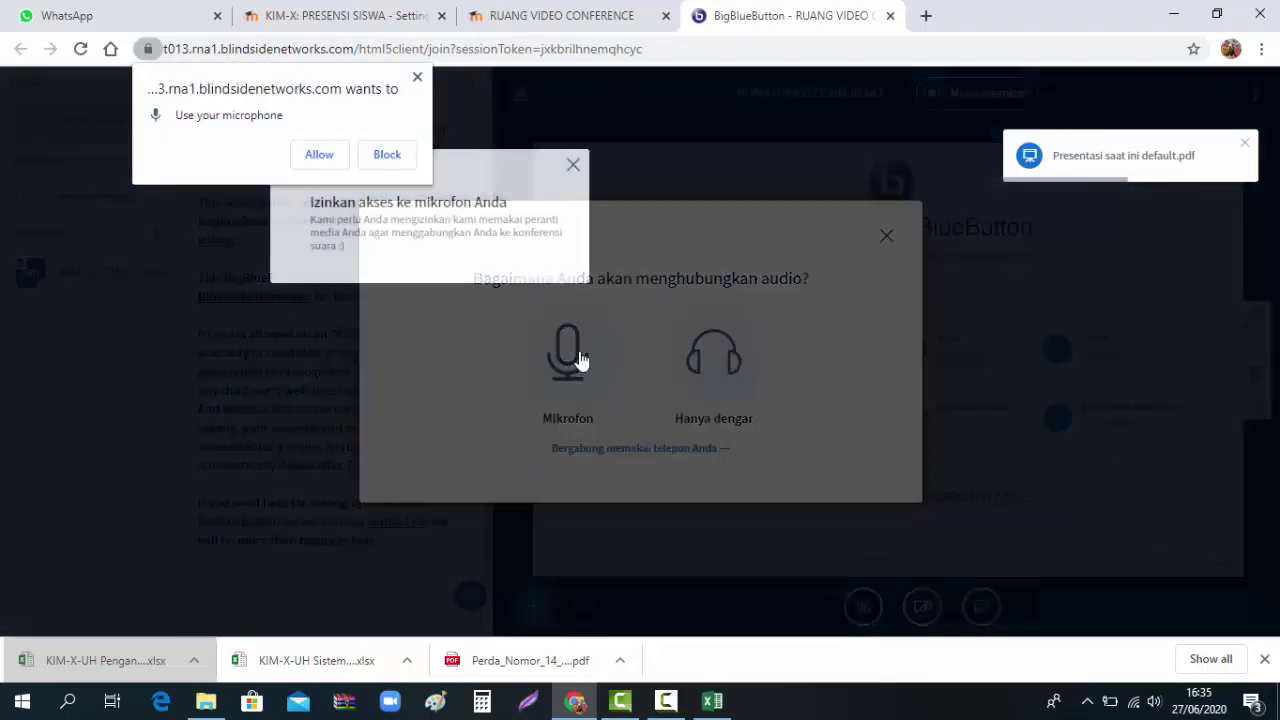
left_click(319, 155)
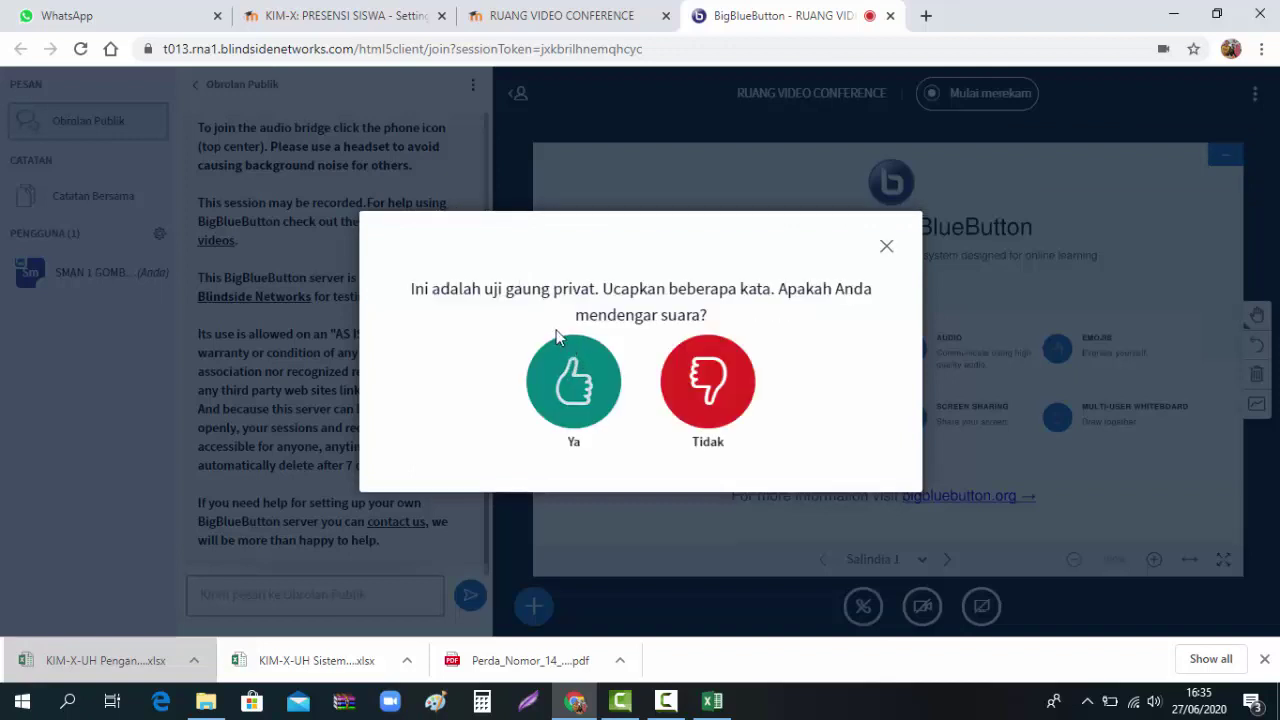
left_click(574, 372)
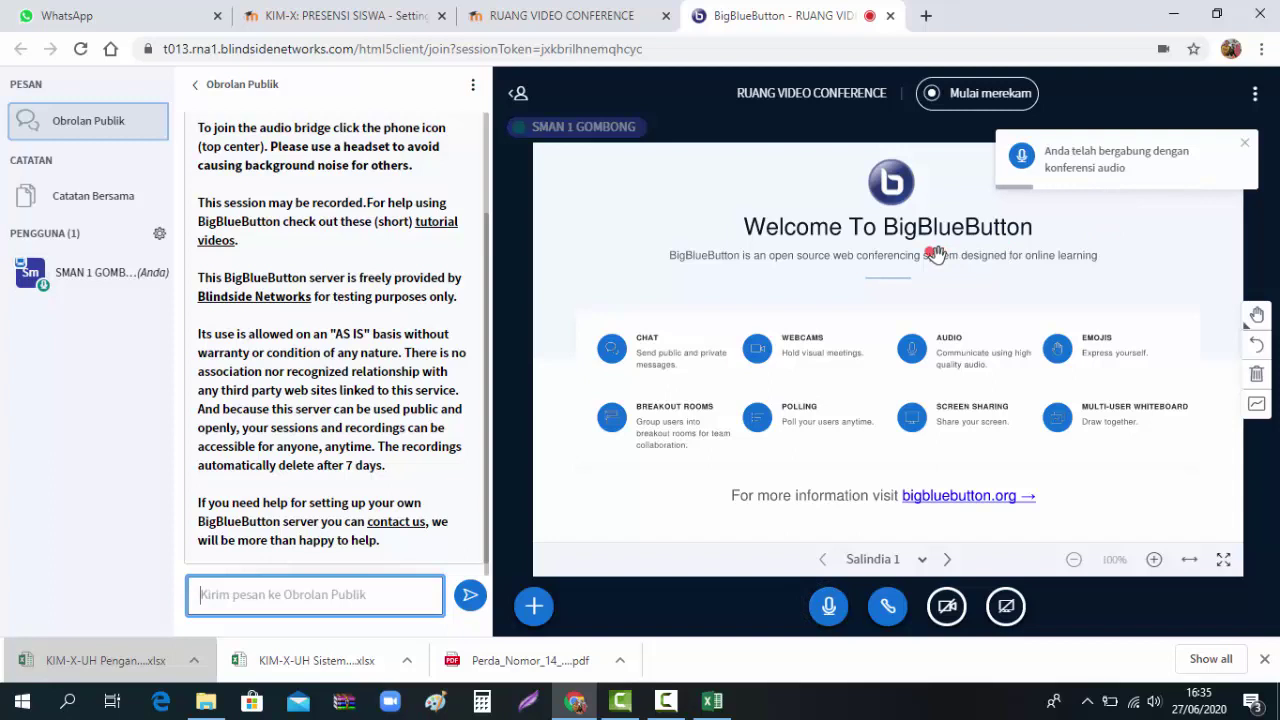
- Allow camera access and share the HP Truevision HD webcam at Low quality in the conference
left_click(952, 605)
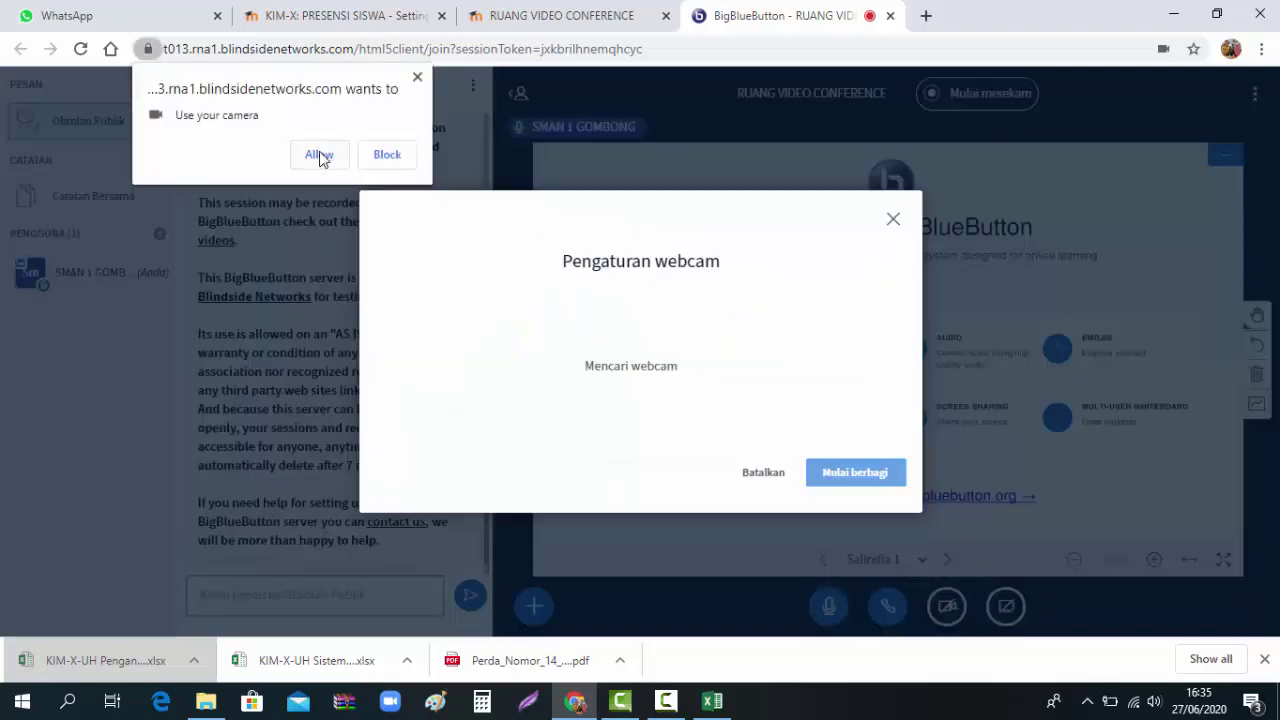
left_click(318, 156)
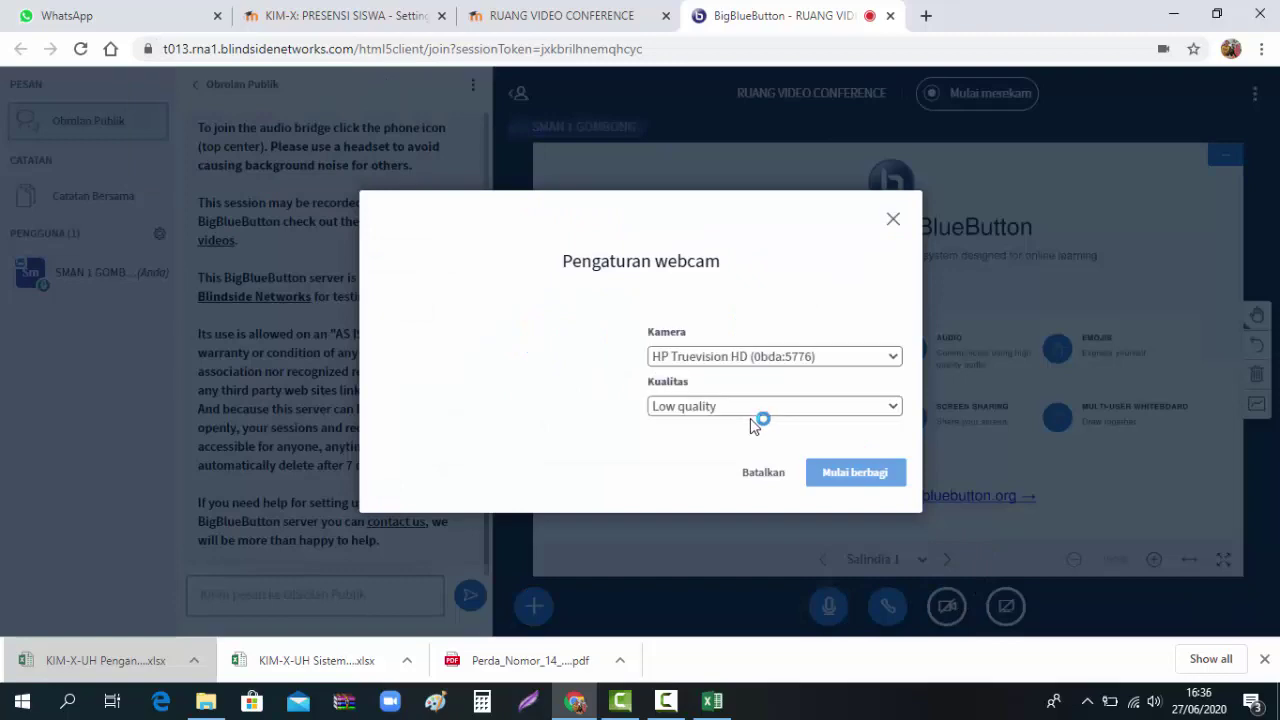
left_click(834, 476)
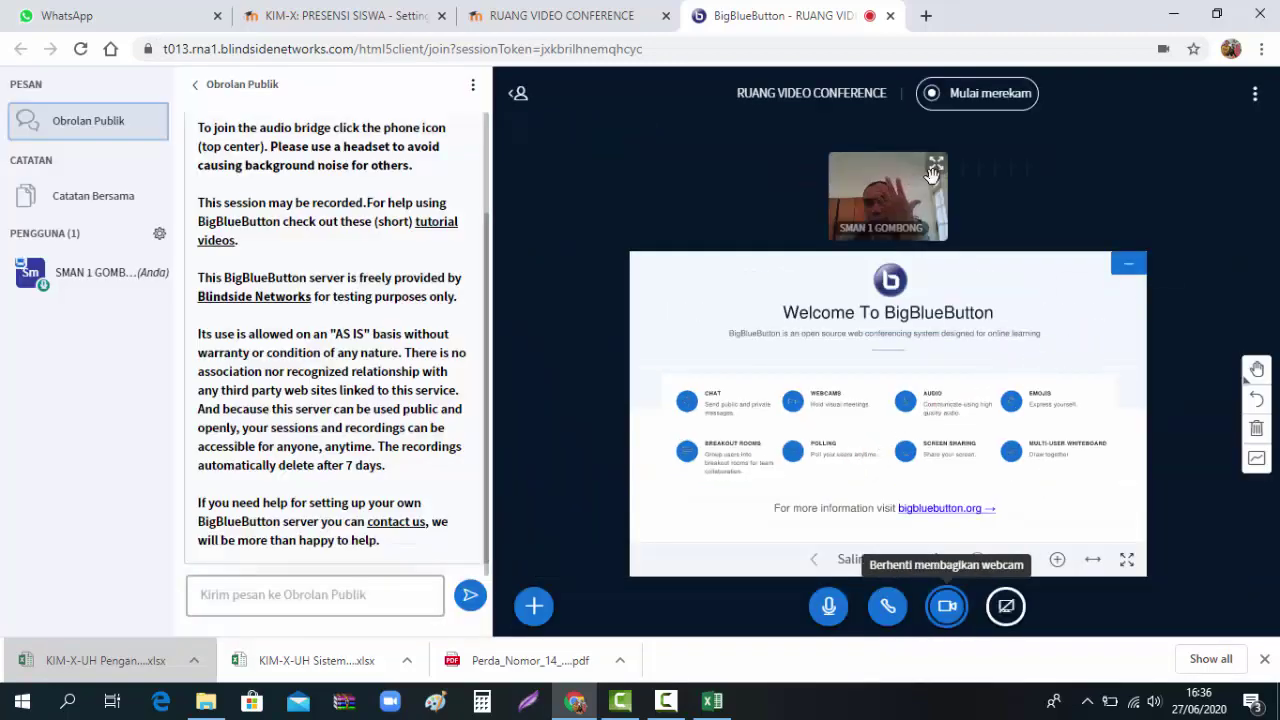
- View the shared webcam video in full screen, restore its normal size, and close the BigBlueButton conference
left_click(934, 165)
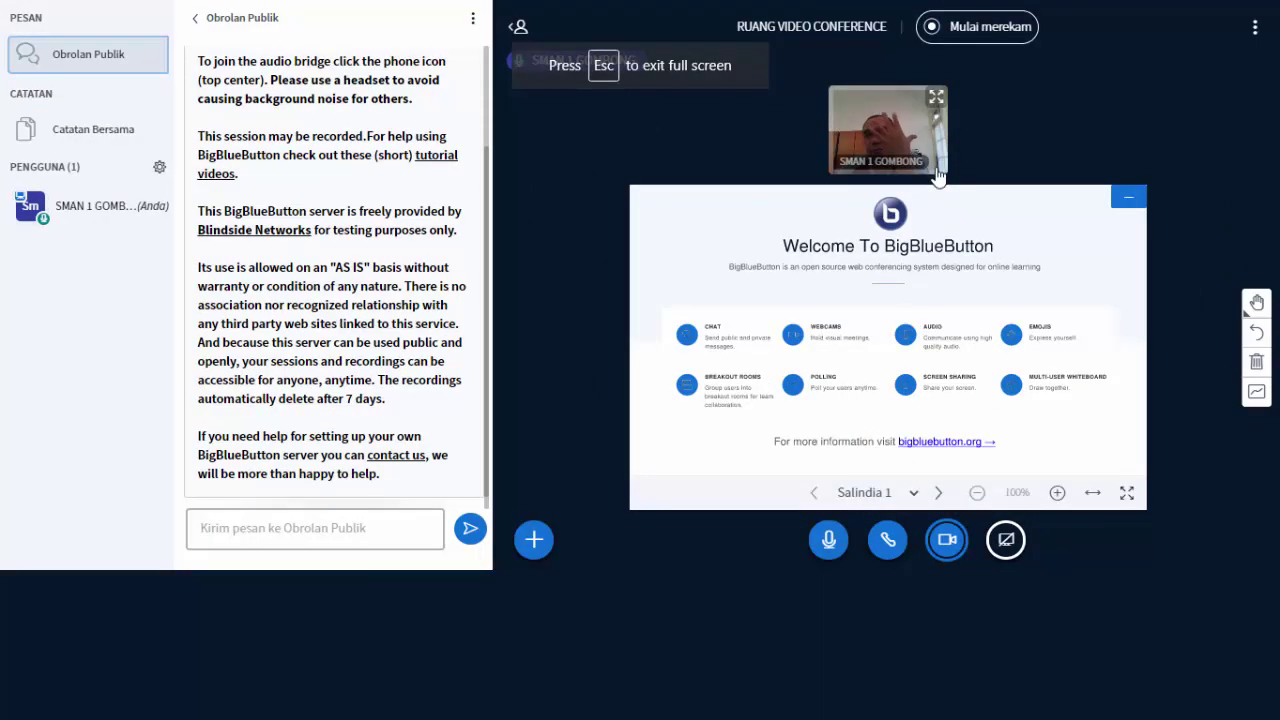
left_click(935, 99)
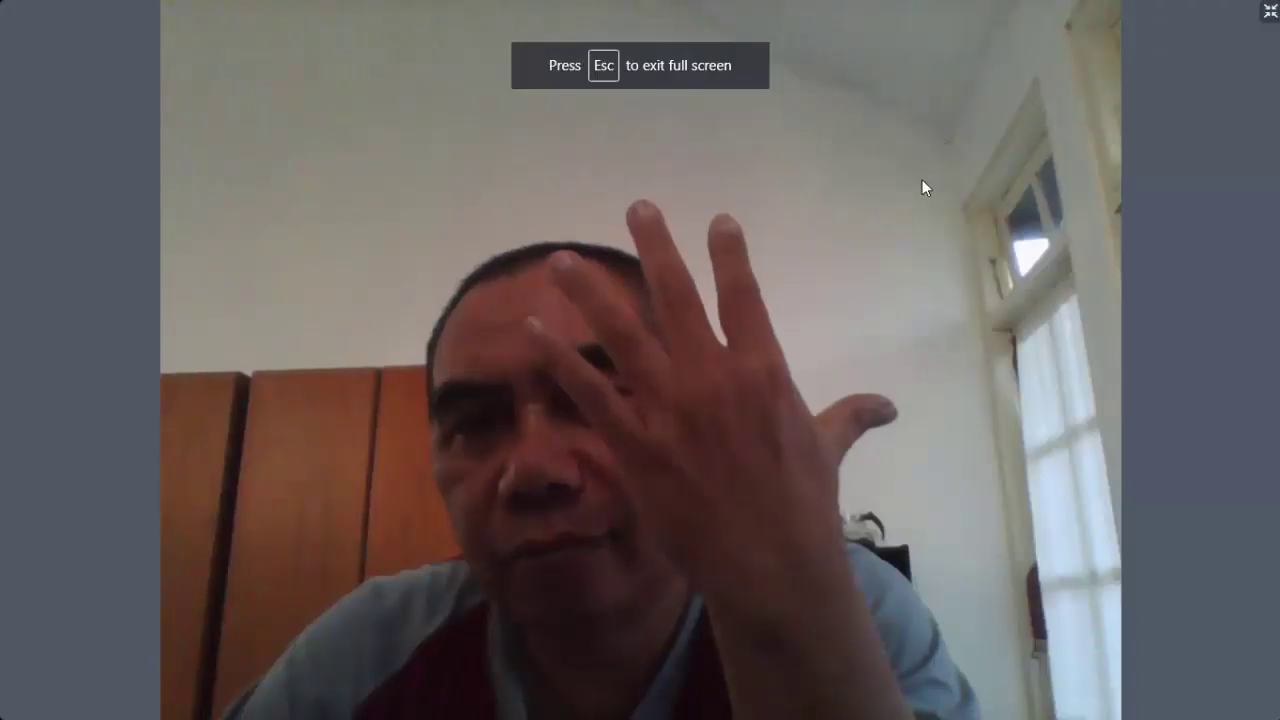
left_click(1270, 10)
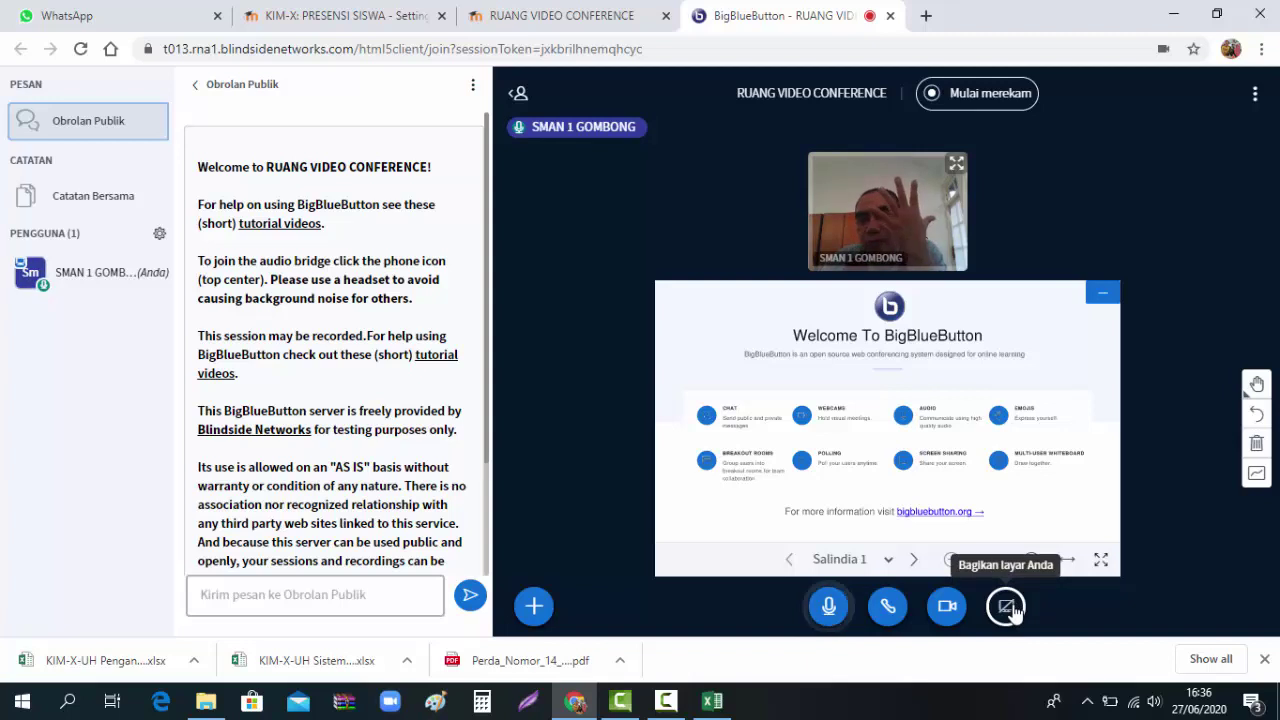
left_click(890, 16)
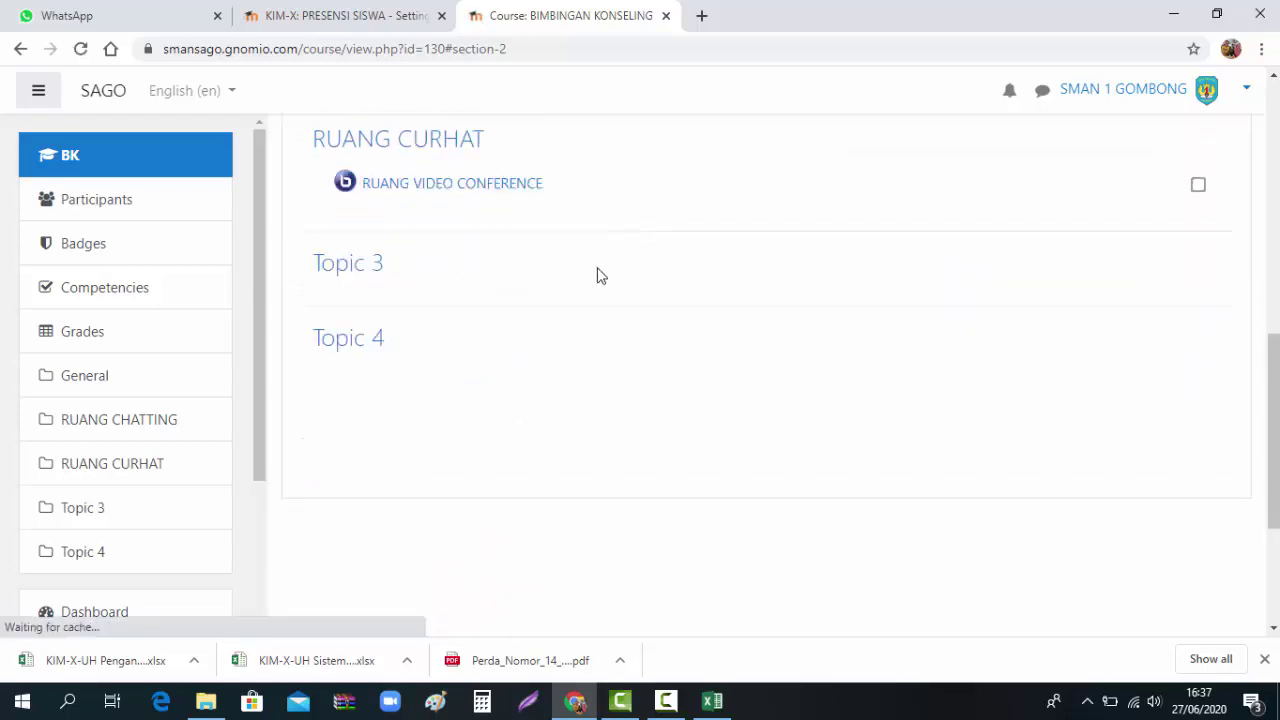
- Open RUANG CHATTING - A in the BIMBINGAN KONSELING course and enter its chat
scroll(597, 276, "up", 3)
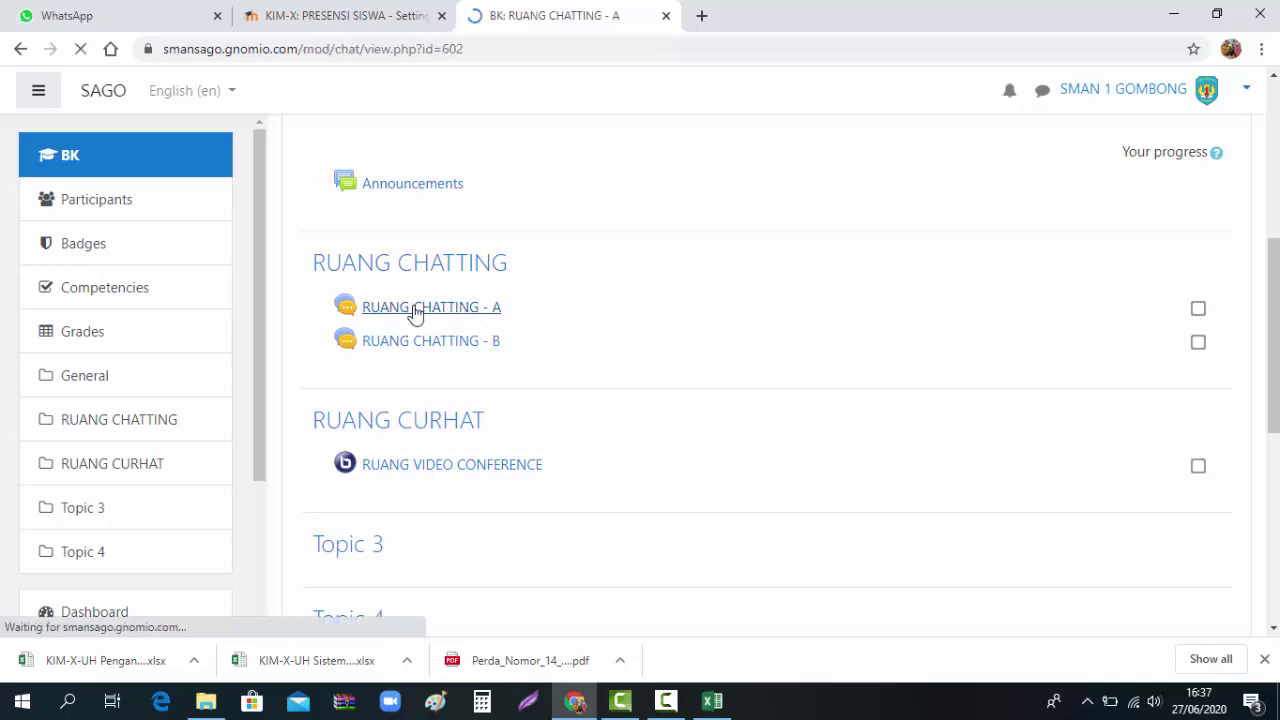
scroll(480, 300, "down", 2)
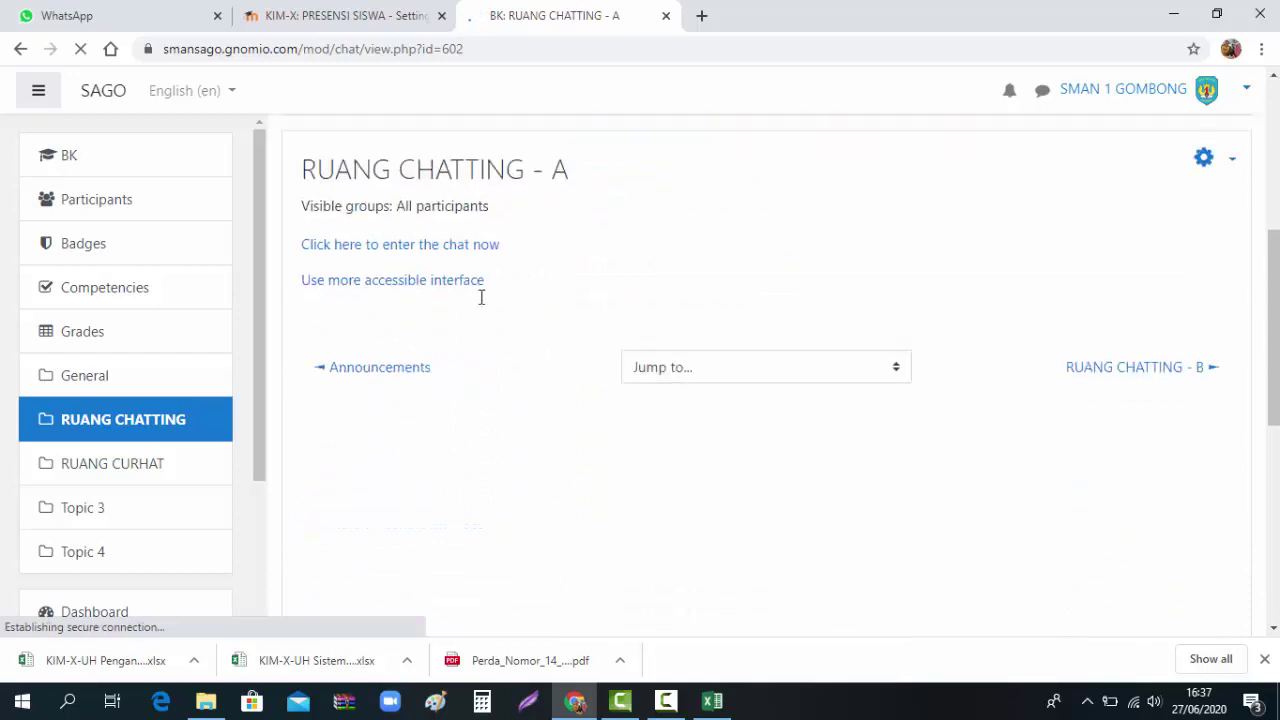
left_click(380, 208)
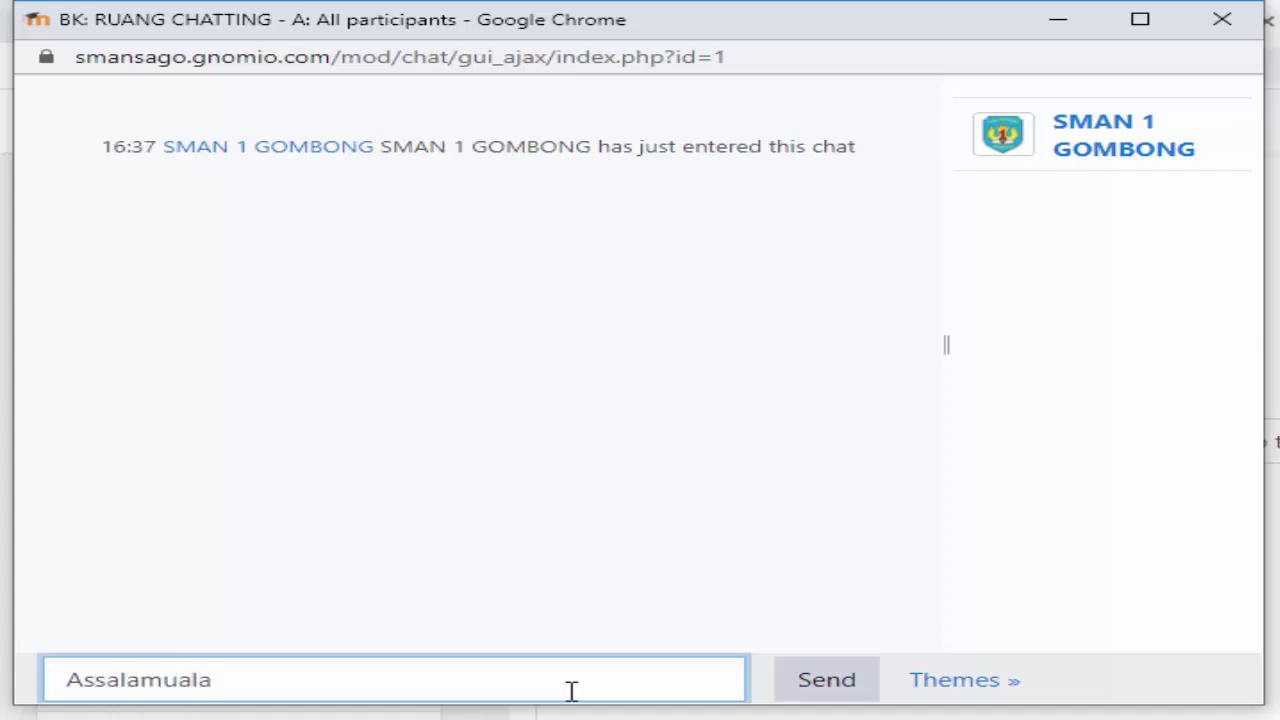
- Send the chat message "Assalamualaikum ..." and close the chat window
type("ikum ...")
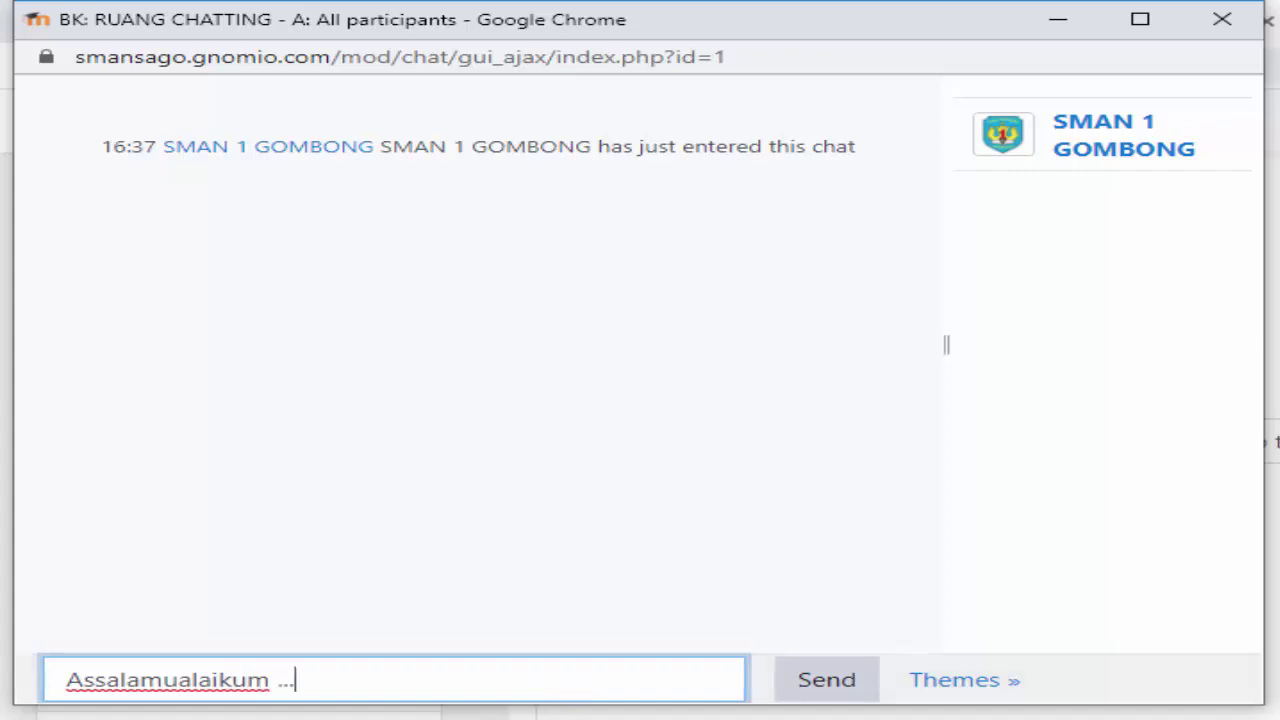
left_click(845, 684)
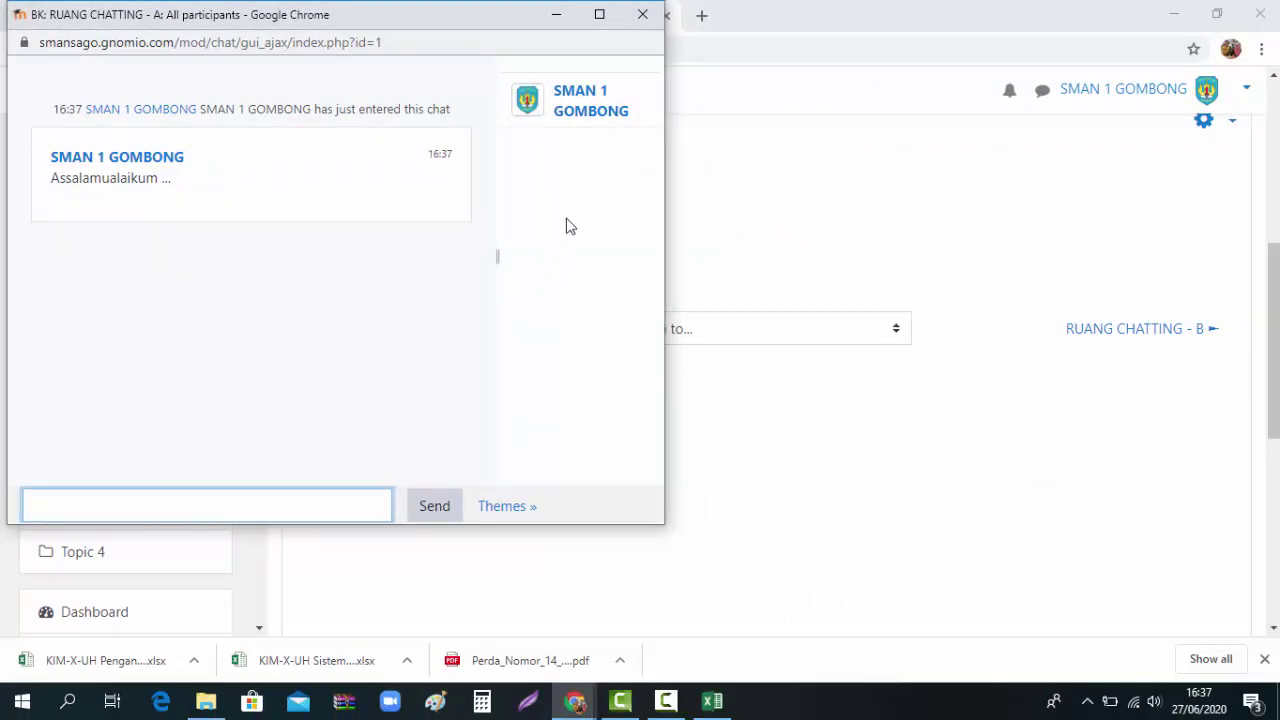
left_click(643, 20)
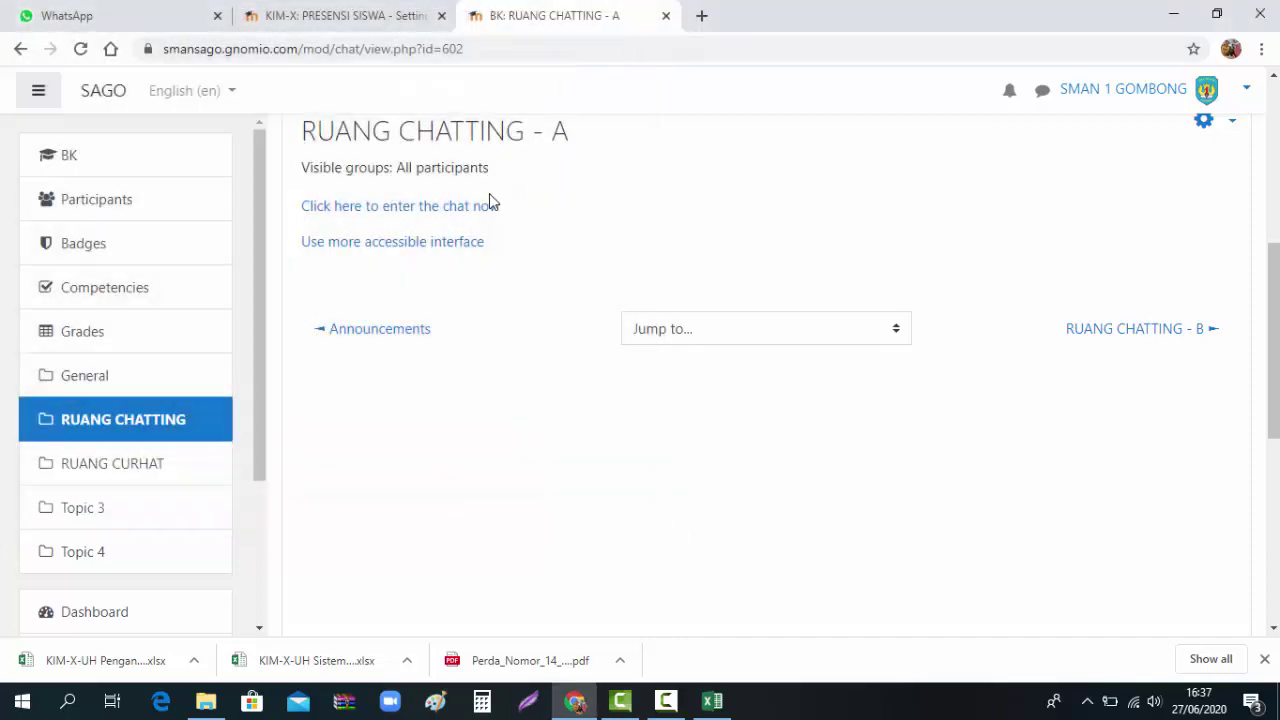
- Return to the BK course page and look over its RUANG CHATTING and RUANG CURHAT sections
scroll(400, 210, "up", 1)
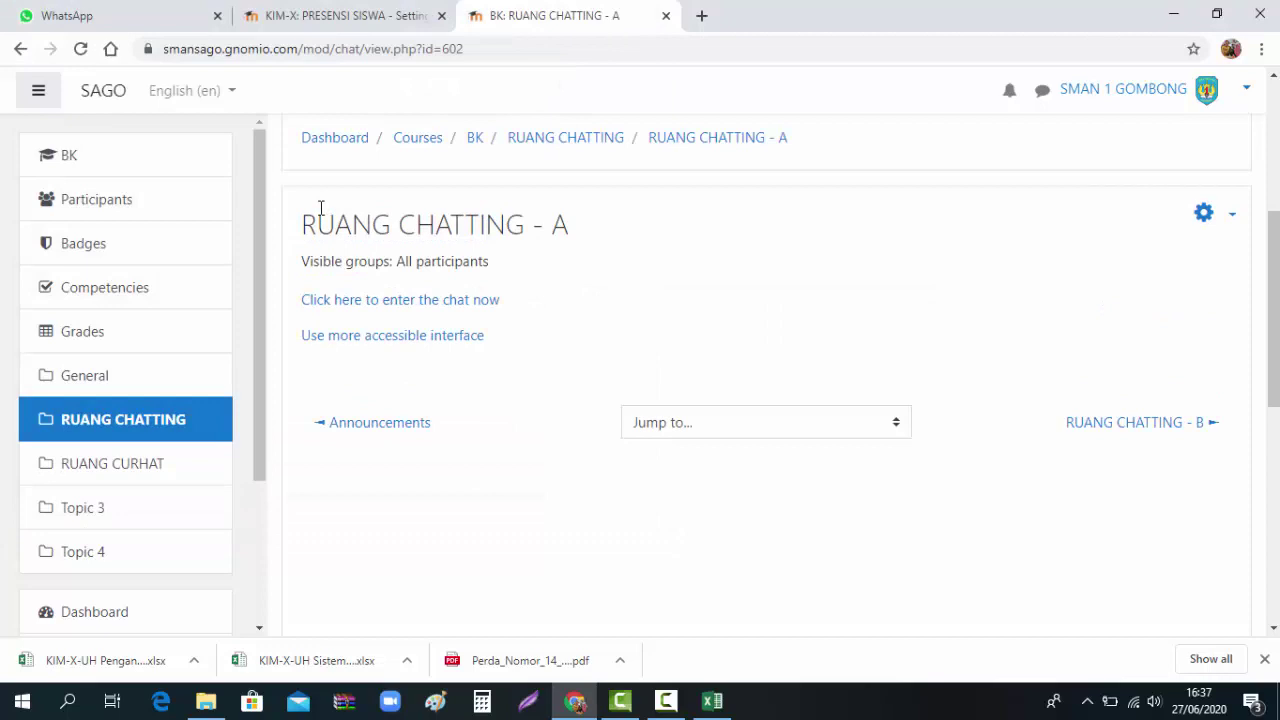
left_click(478, 139)
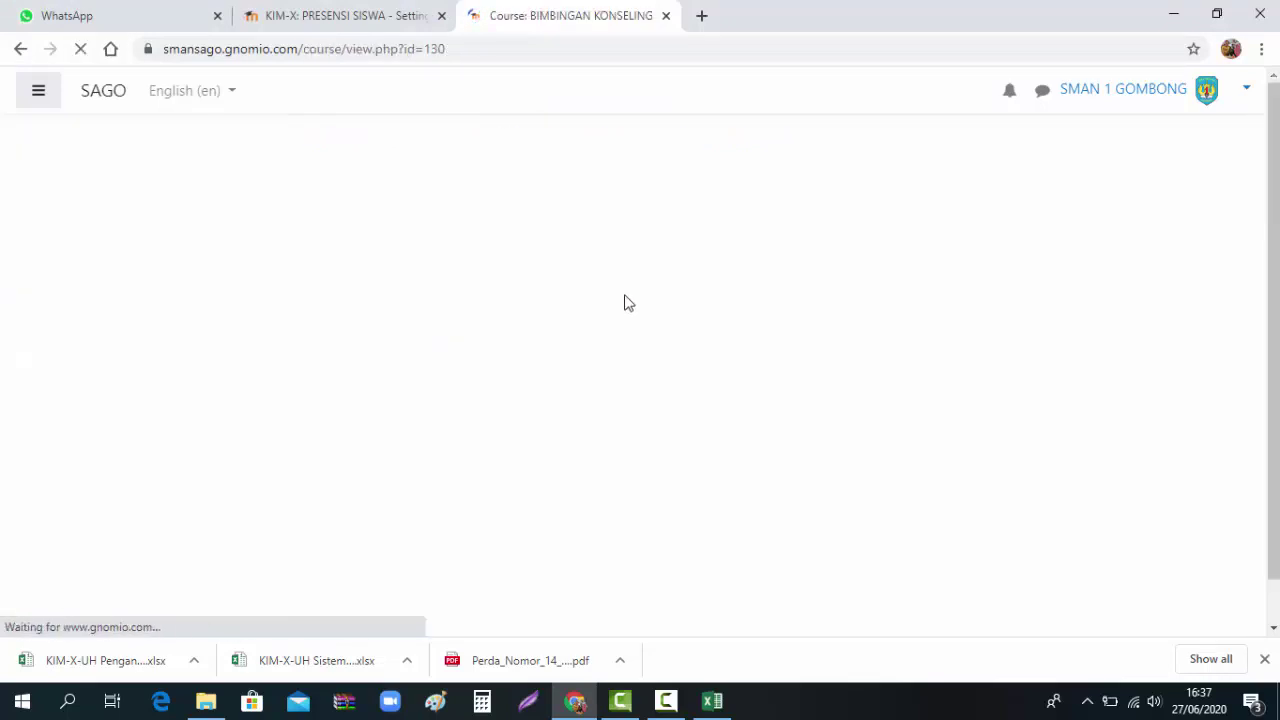
scroll(630, 305, "down", 5)
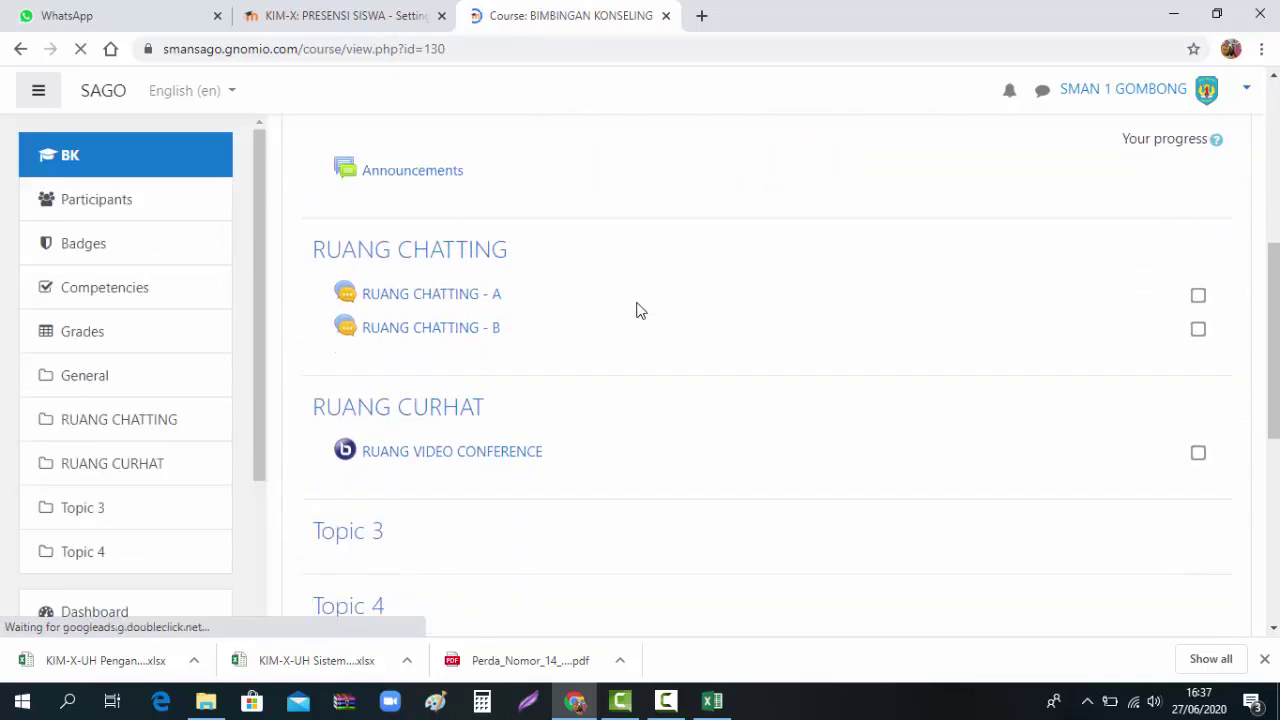
scroll(800, 311, "up", 2)
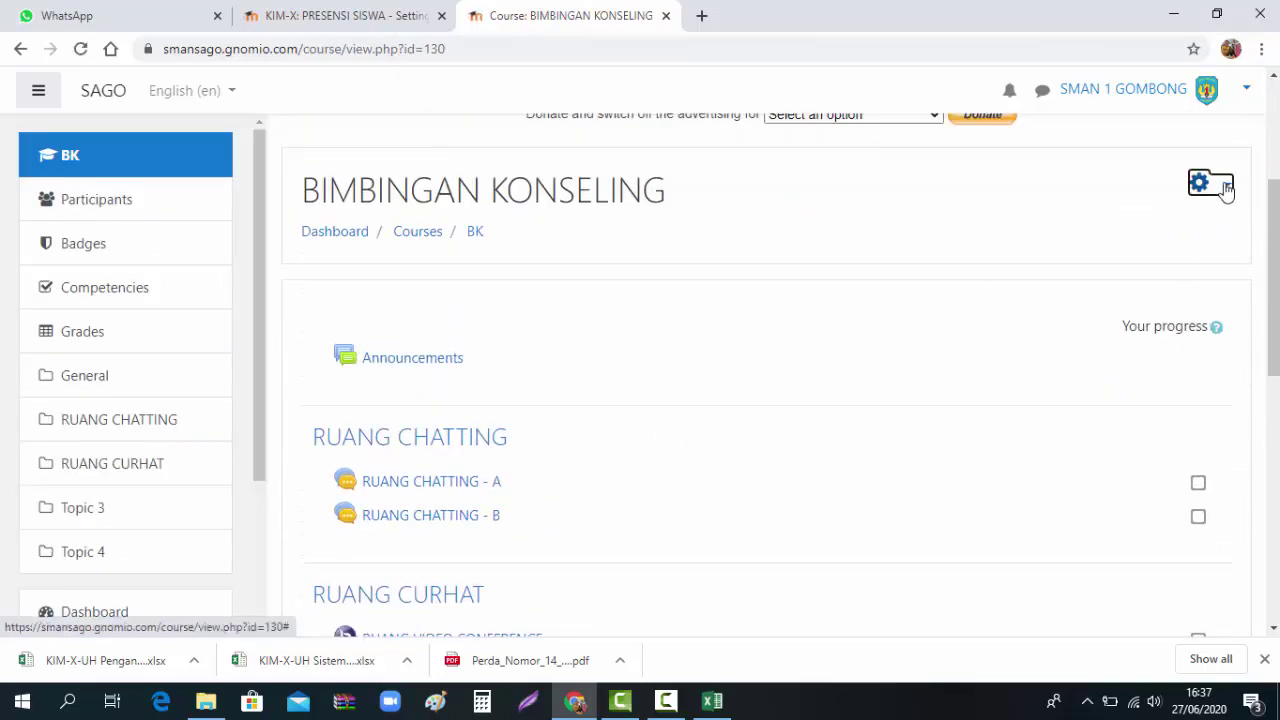
- Turn editing on for the BIMBINGAN KONSELING course and browse the activities available to add
left_click(1227, 191)
left_click(1173, 248)
scroll(1088, 425, "down", 1)
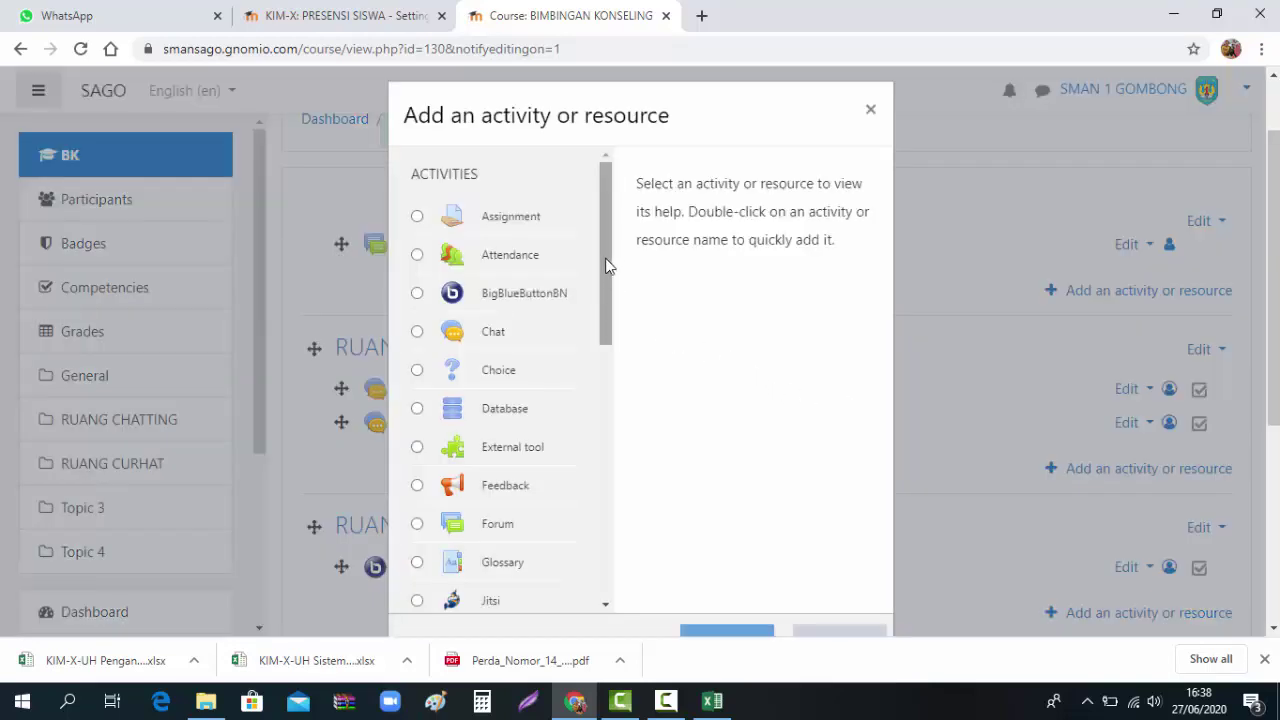
mouse_move(605, 258)
left_mouse_down()
mouse_move(598, 279)
mouse_move(598, 261)
left_mouse_up()
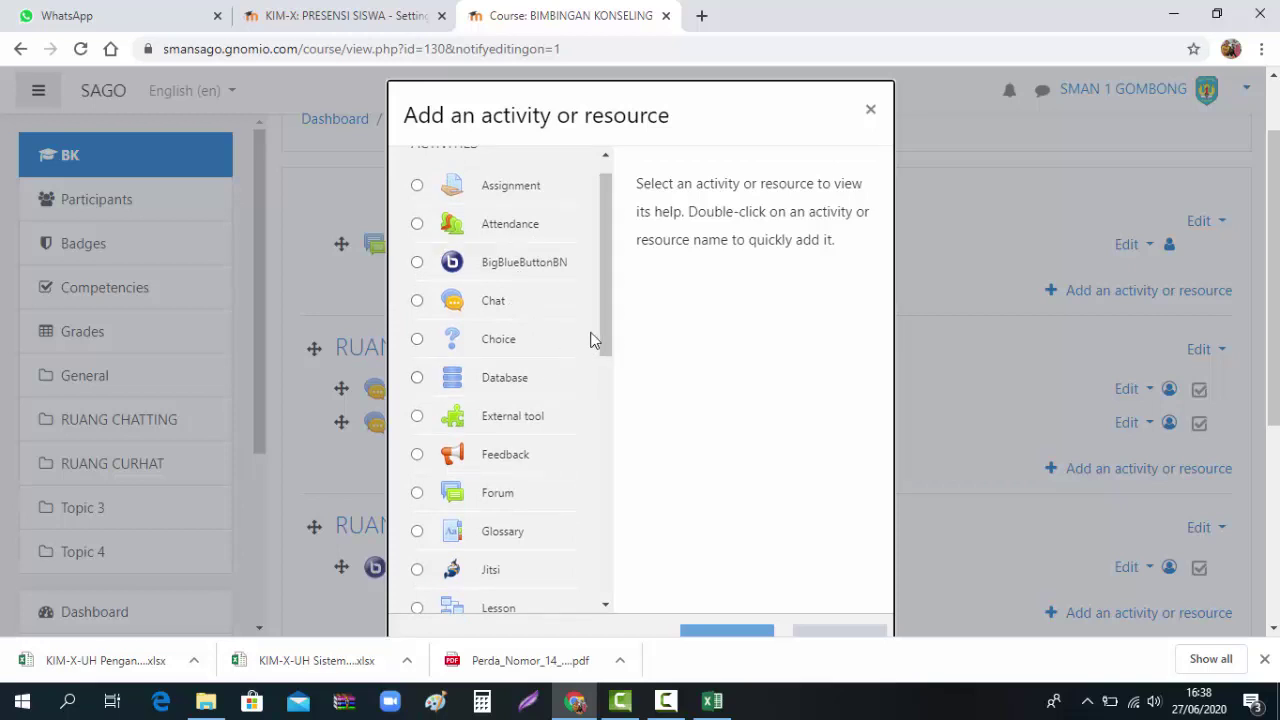
left_click_drag(606, 330, 371, 23)
- Switch back to the KIM-X attendance settings page and go to that site's home page
left_click(369, 27)
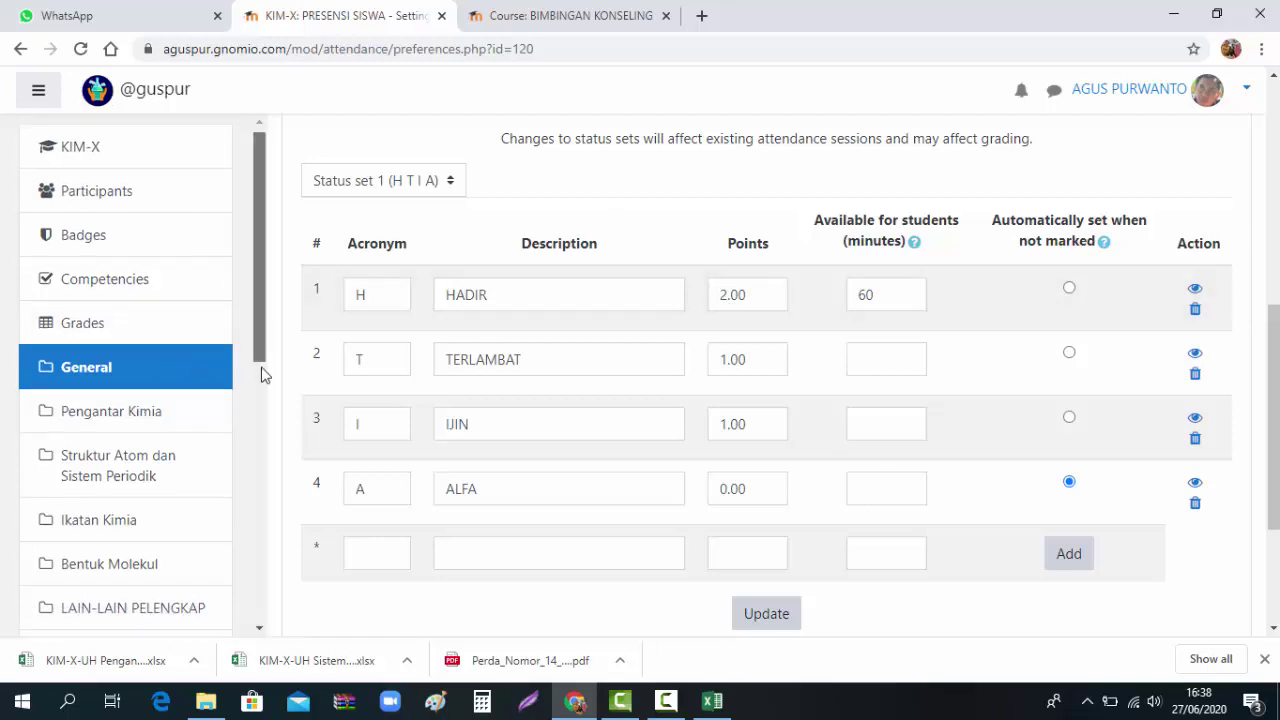
scroll(263, 390, "down", 2)
left_click_drag(266, 410, 268, 348)
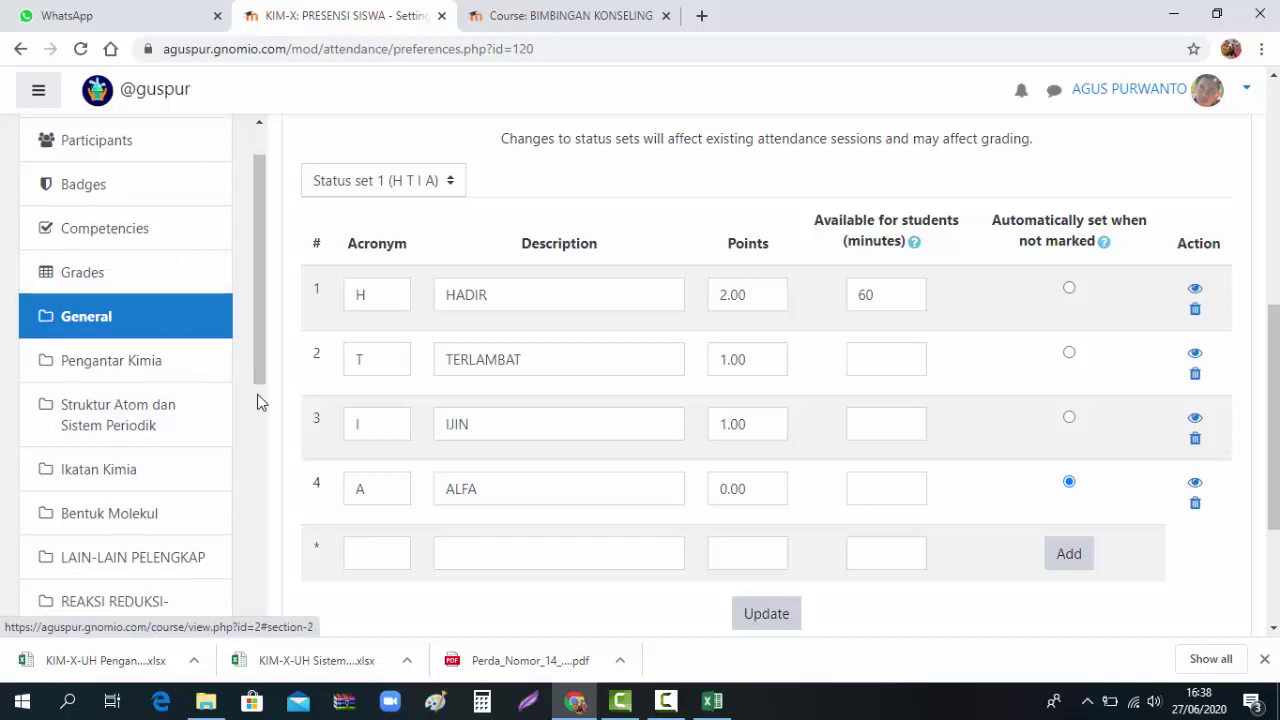
scroll(257, 398, "down", 4)
left_click(118, 463)
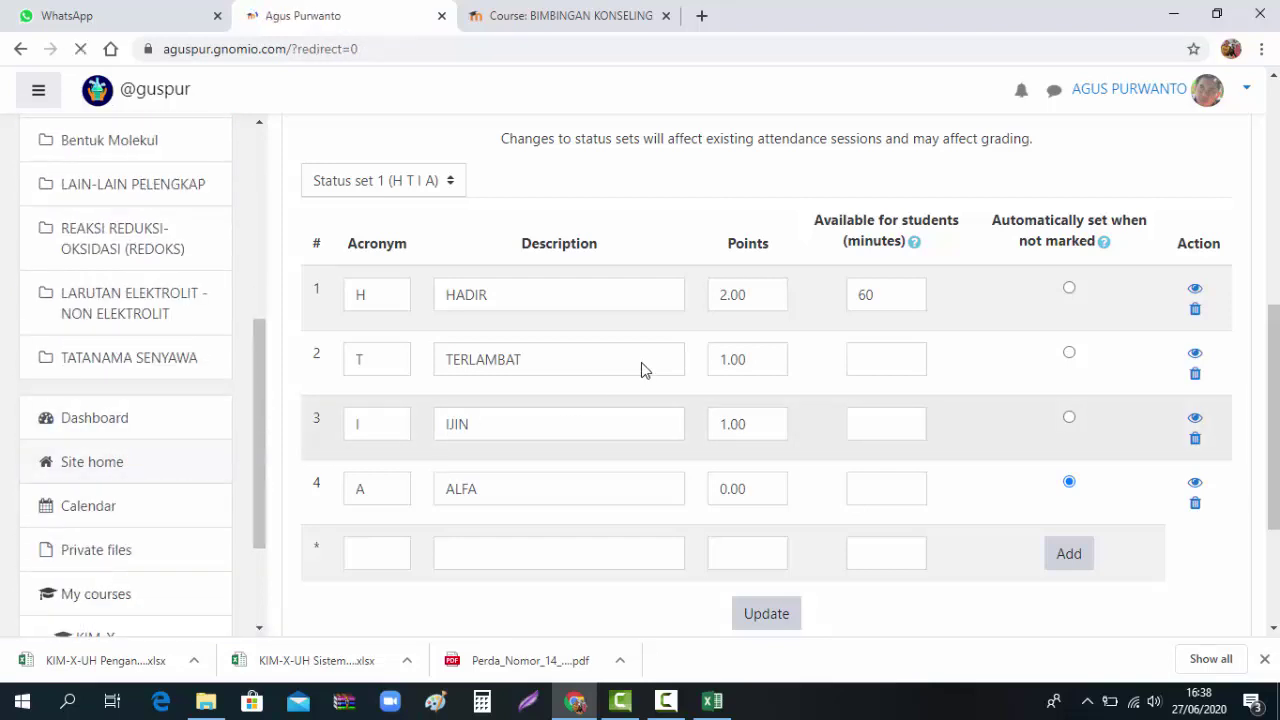
- Open the KIMIA - X course from the available courses
scroll(690, 366, "down", 4)
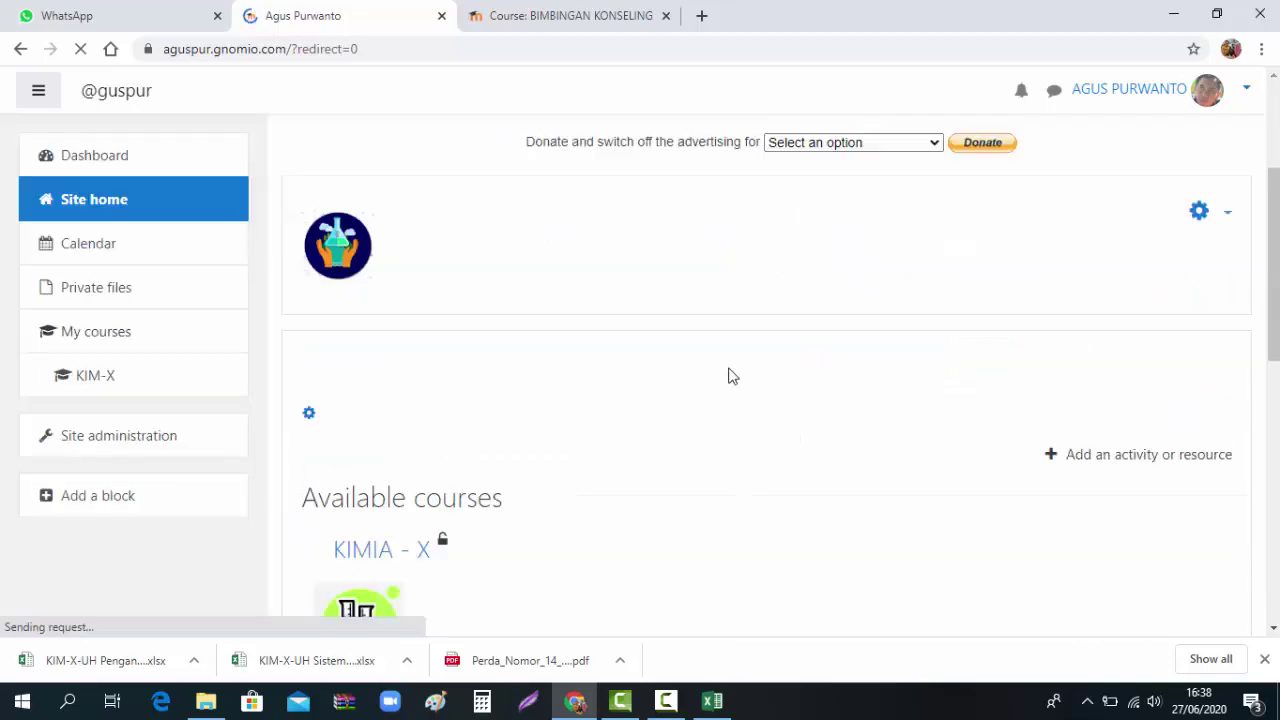
scroll(700, 380, "down", 2)
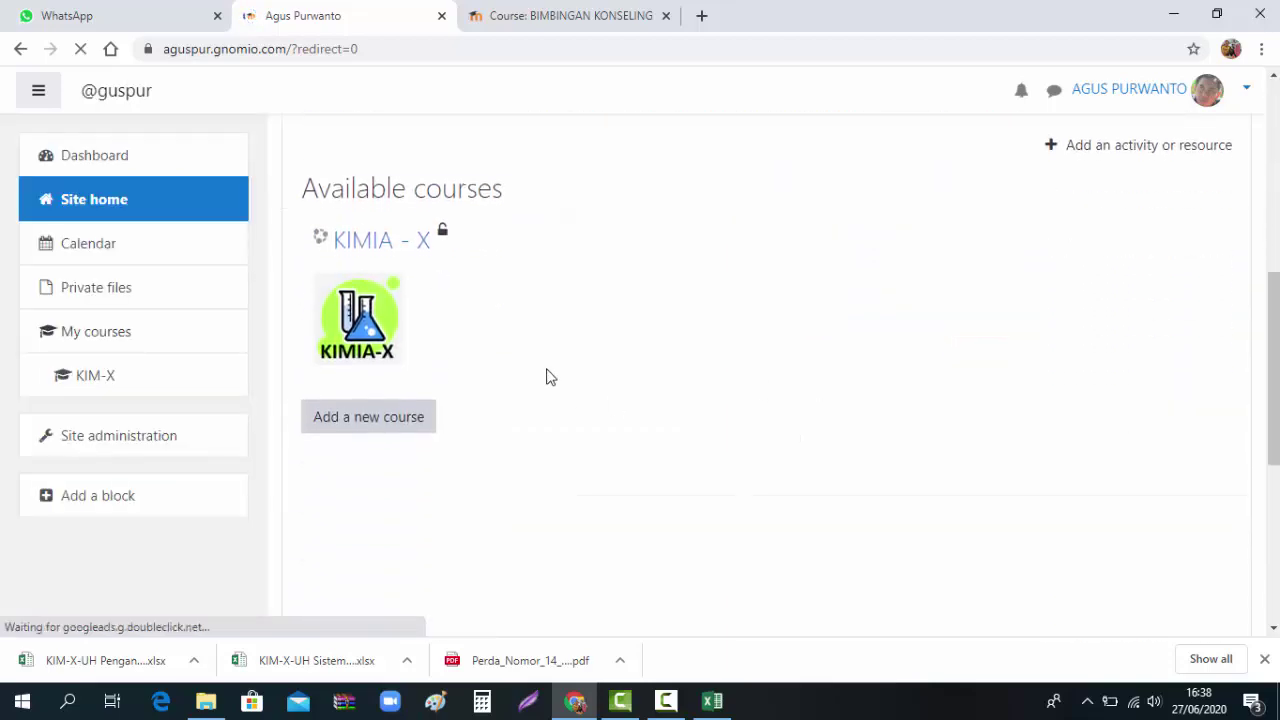
left_click(388, 244)
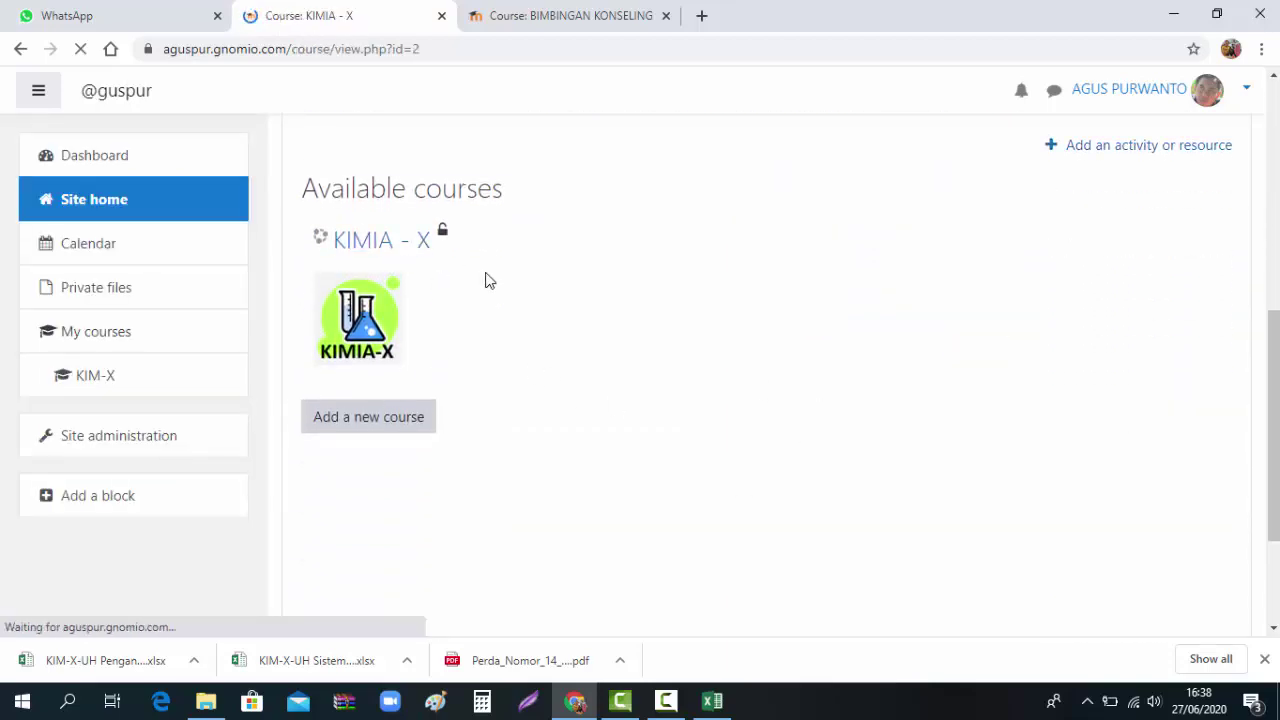
- Review the activities and resources that can be added to the Pengantar Kimia section, and close the list without adding any
scroll(873, 438, "down", 5)
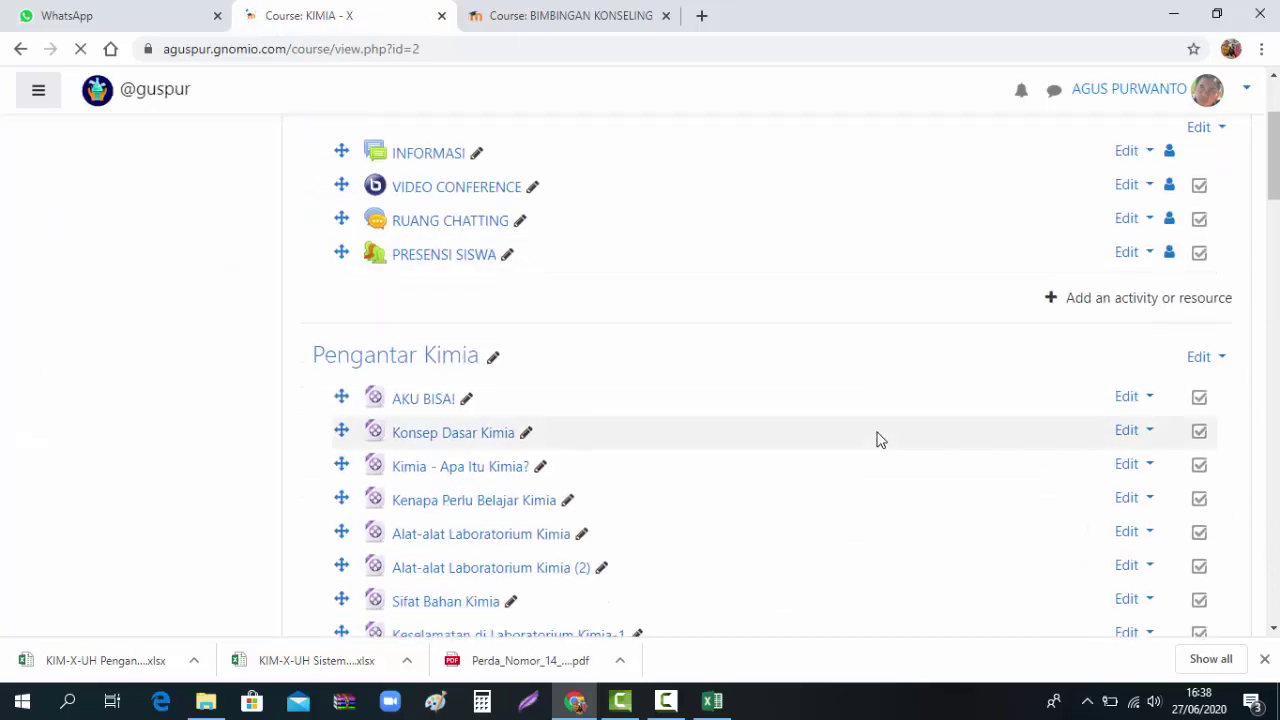
scroll(840, 460, "down", 1)
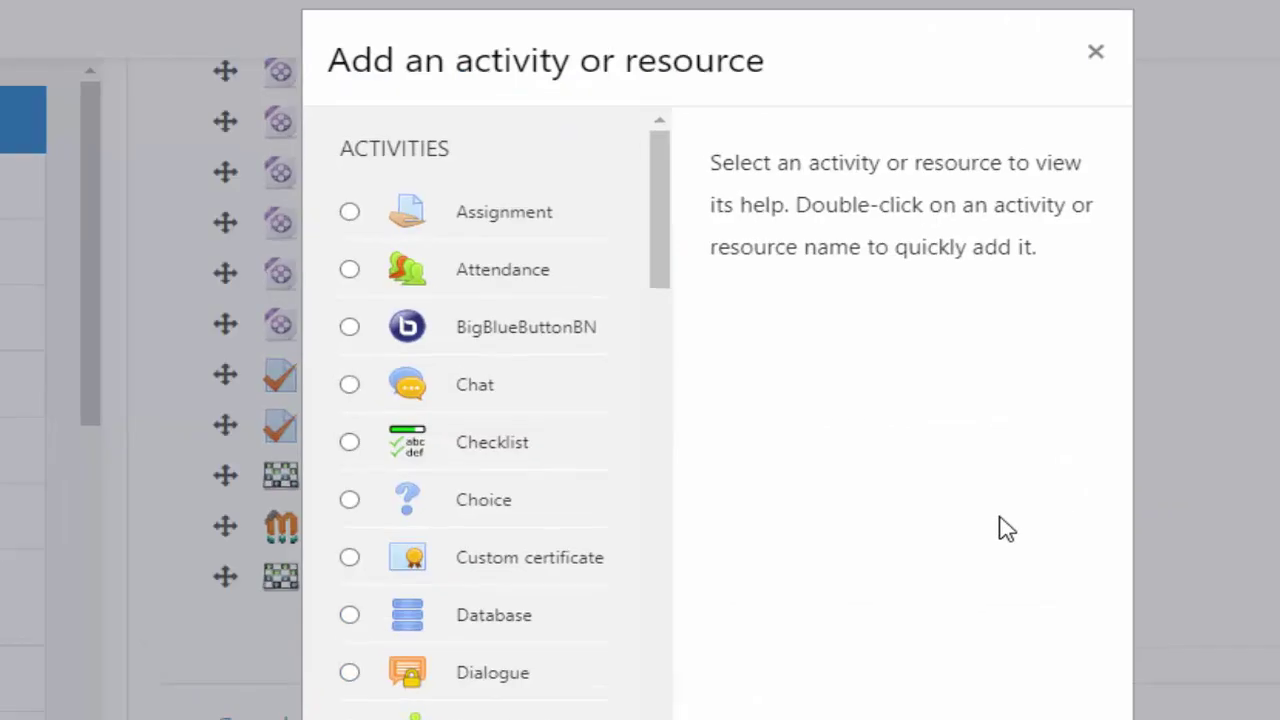
left_click_drag(674, 277, 664, 361)
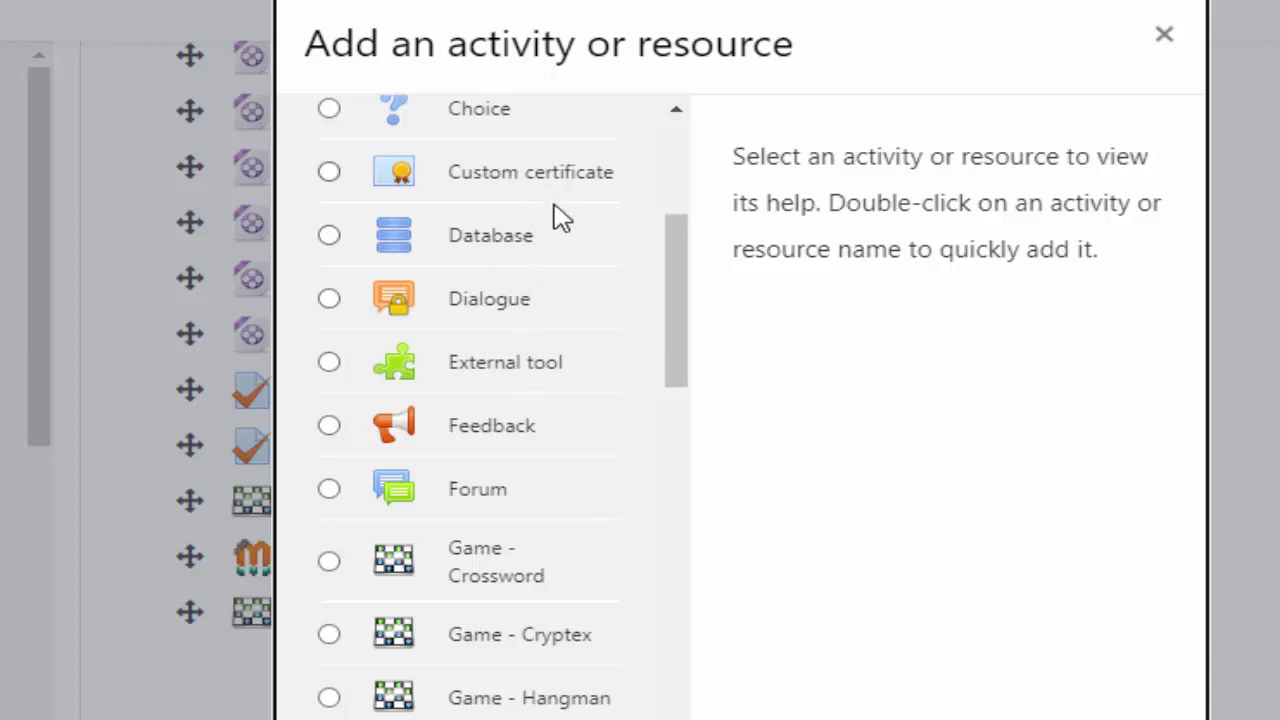
left_click_drag(672, 372, 679, 434)
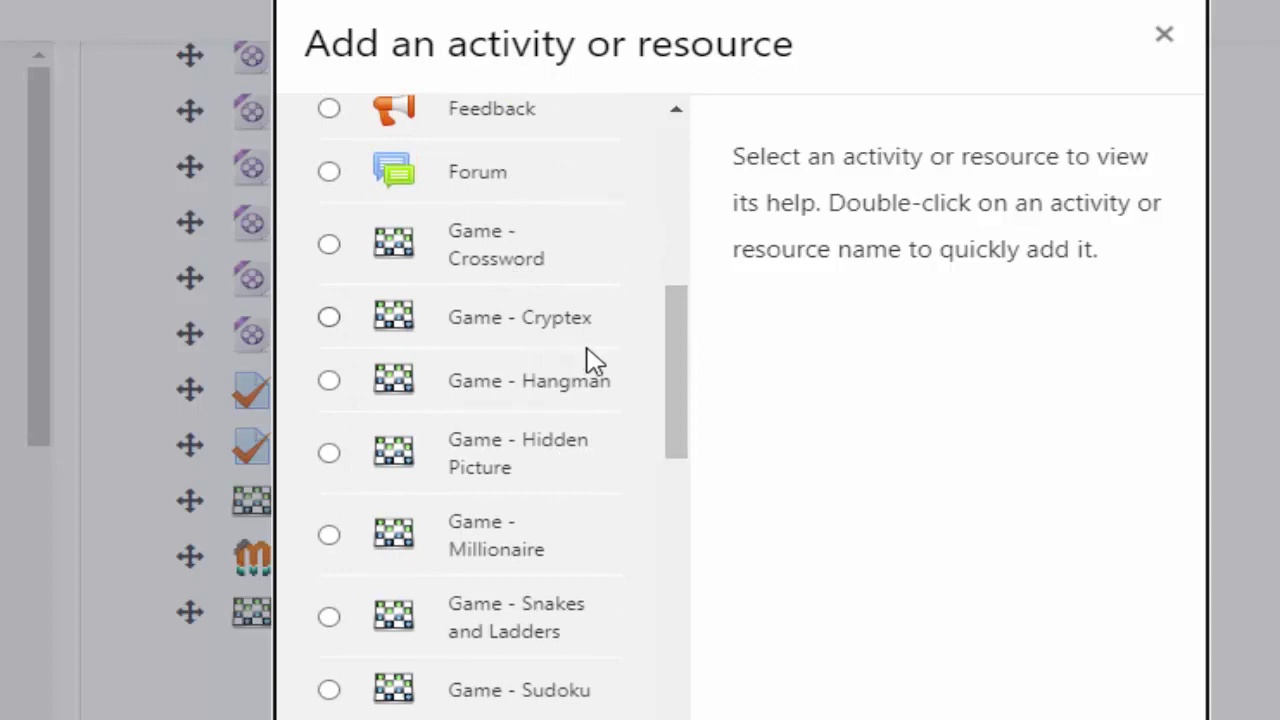
left_click_drag(667, 375, 690, 507)
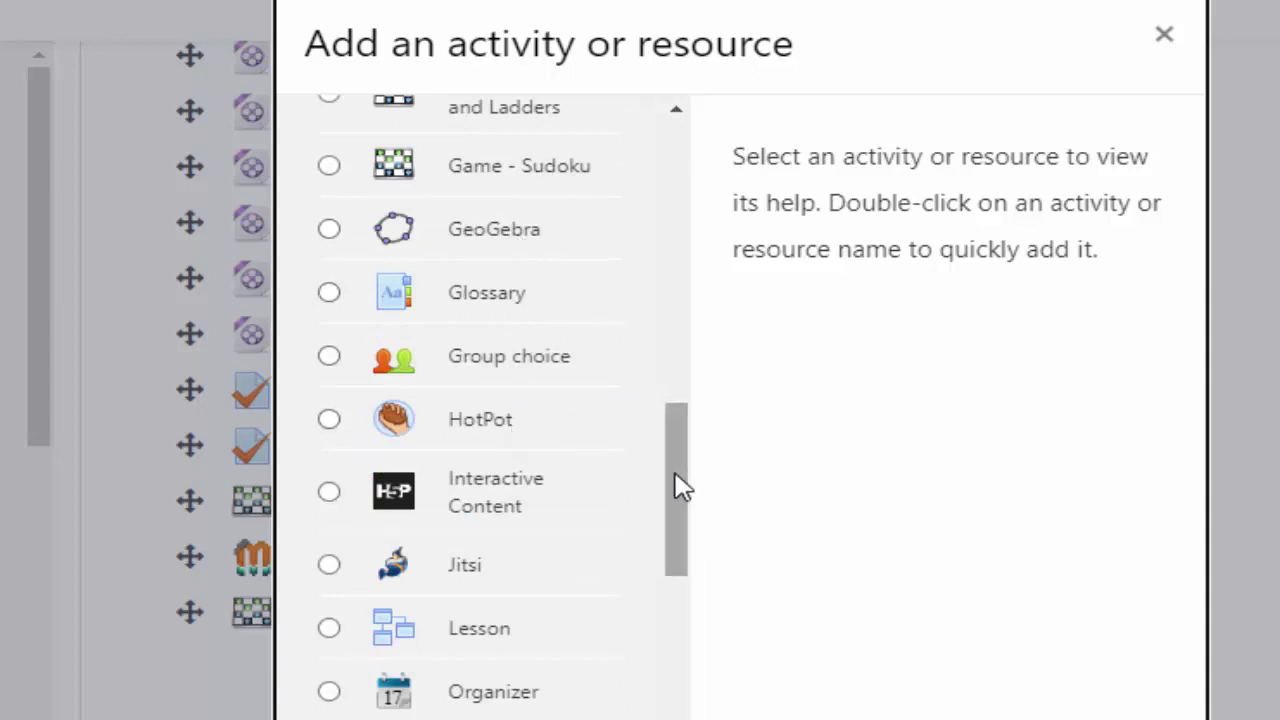
left_click_drag(678, 487, 680, 666)
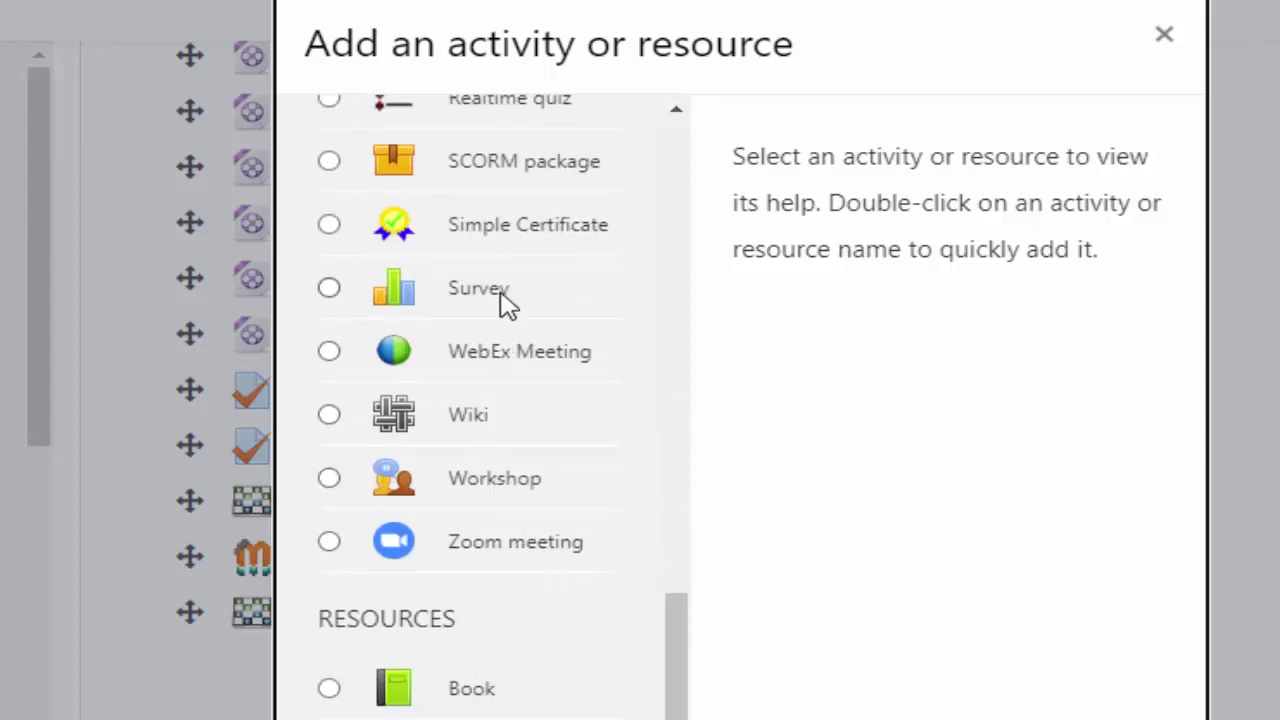
left_click_drag(683, 614, 688, 672)
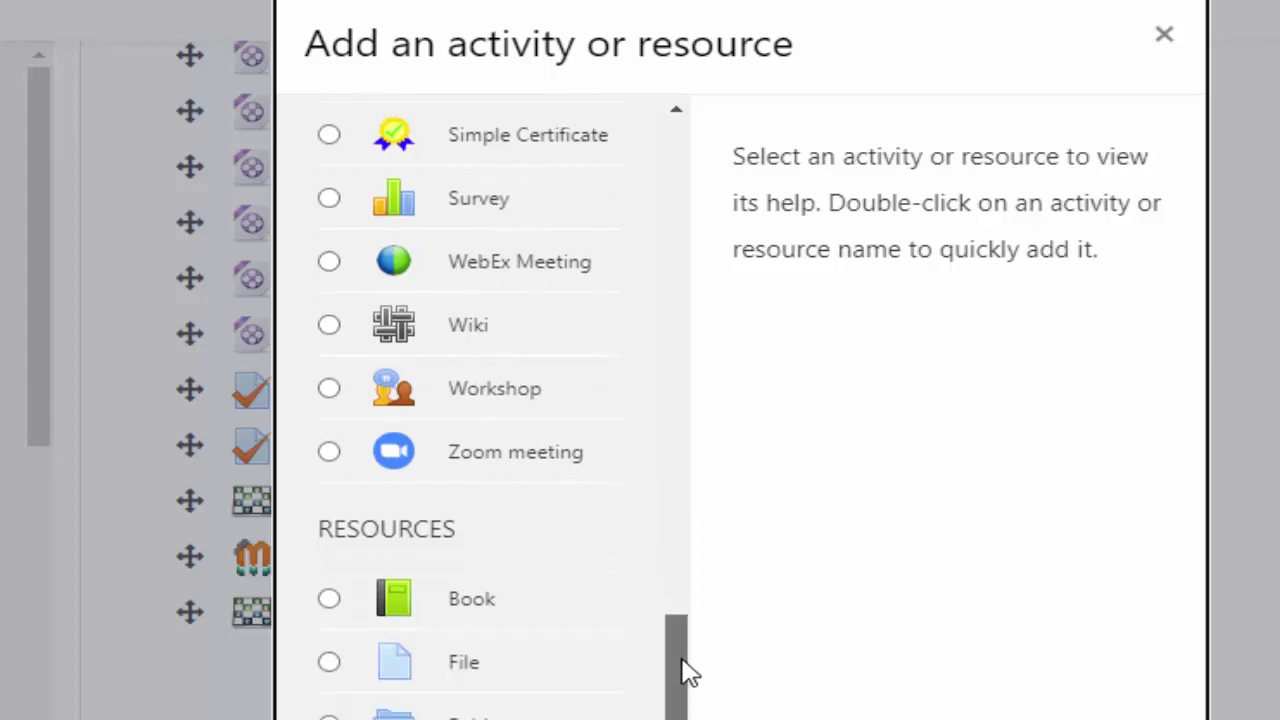
scroll(660, 655, "down", 1)
scroll(560, 600, "down", 2)
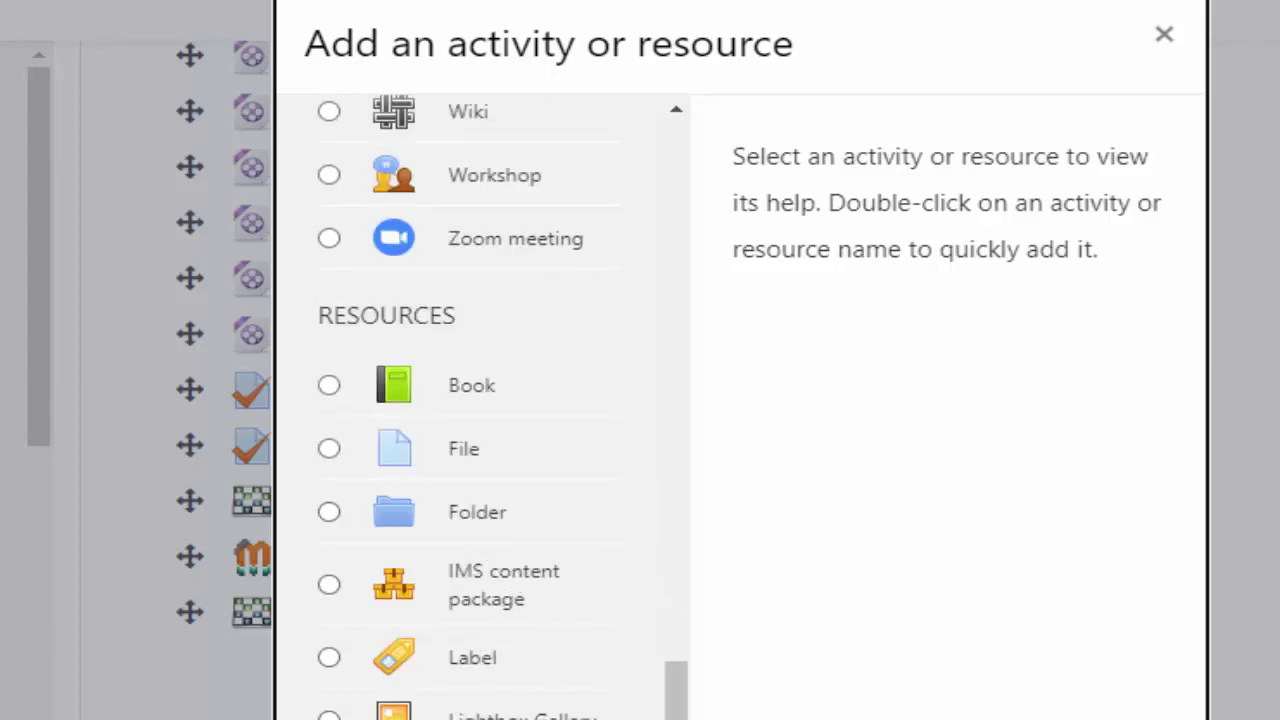
scroll(502, 407, "down", 1)
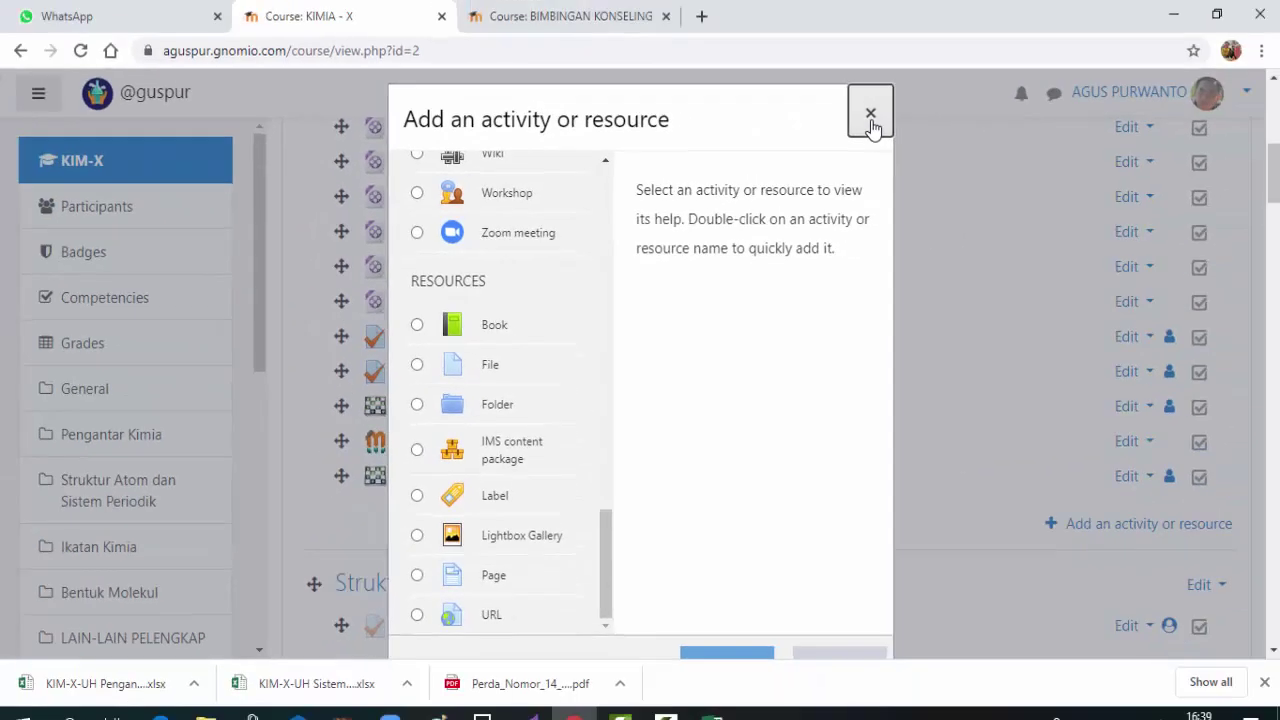
left_click(1164, 34)
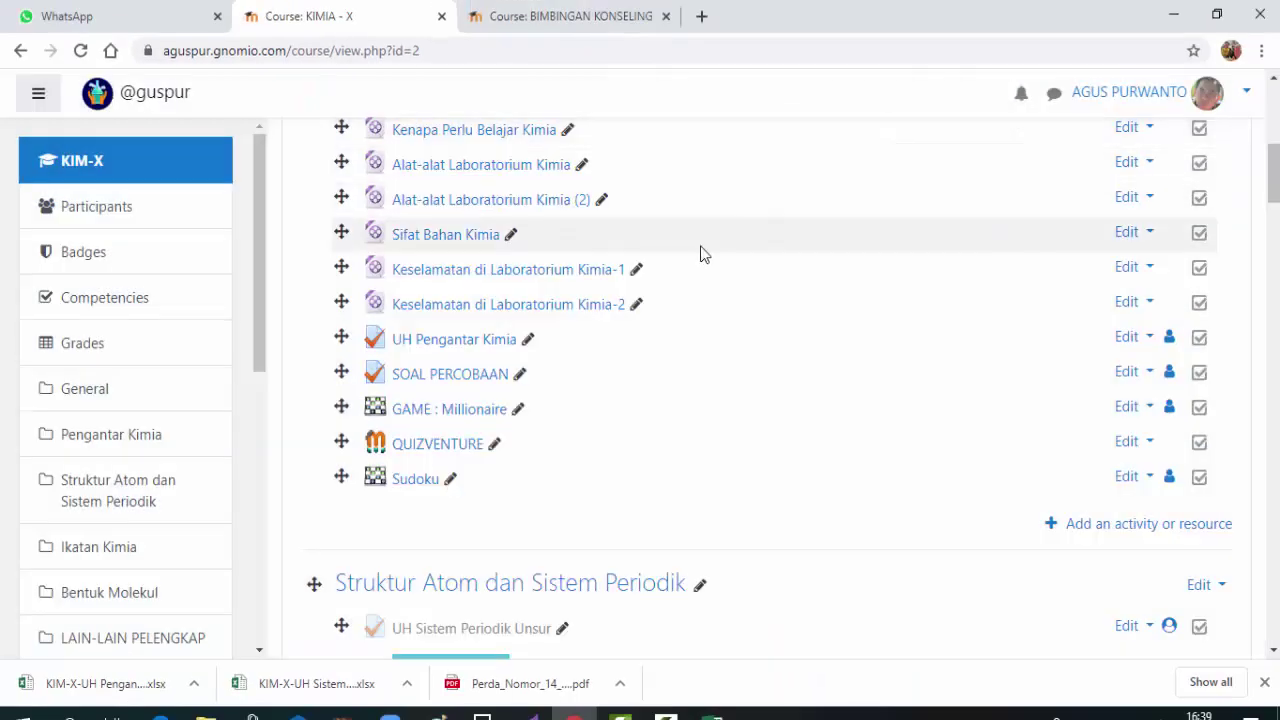
scroll(700, 251, "up", 6)
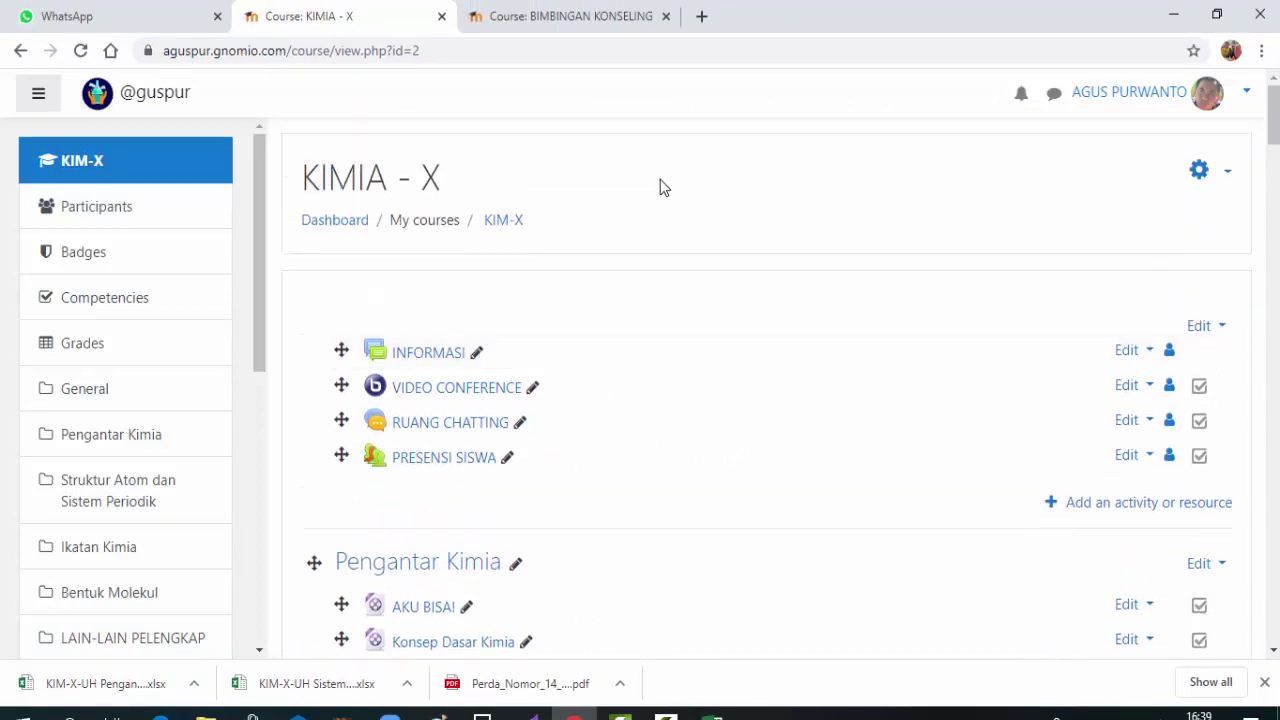